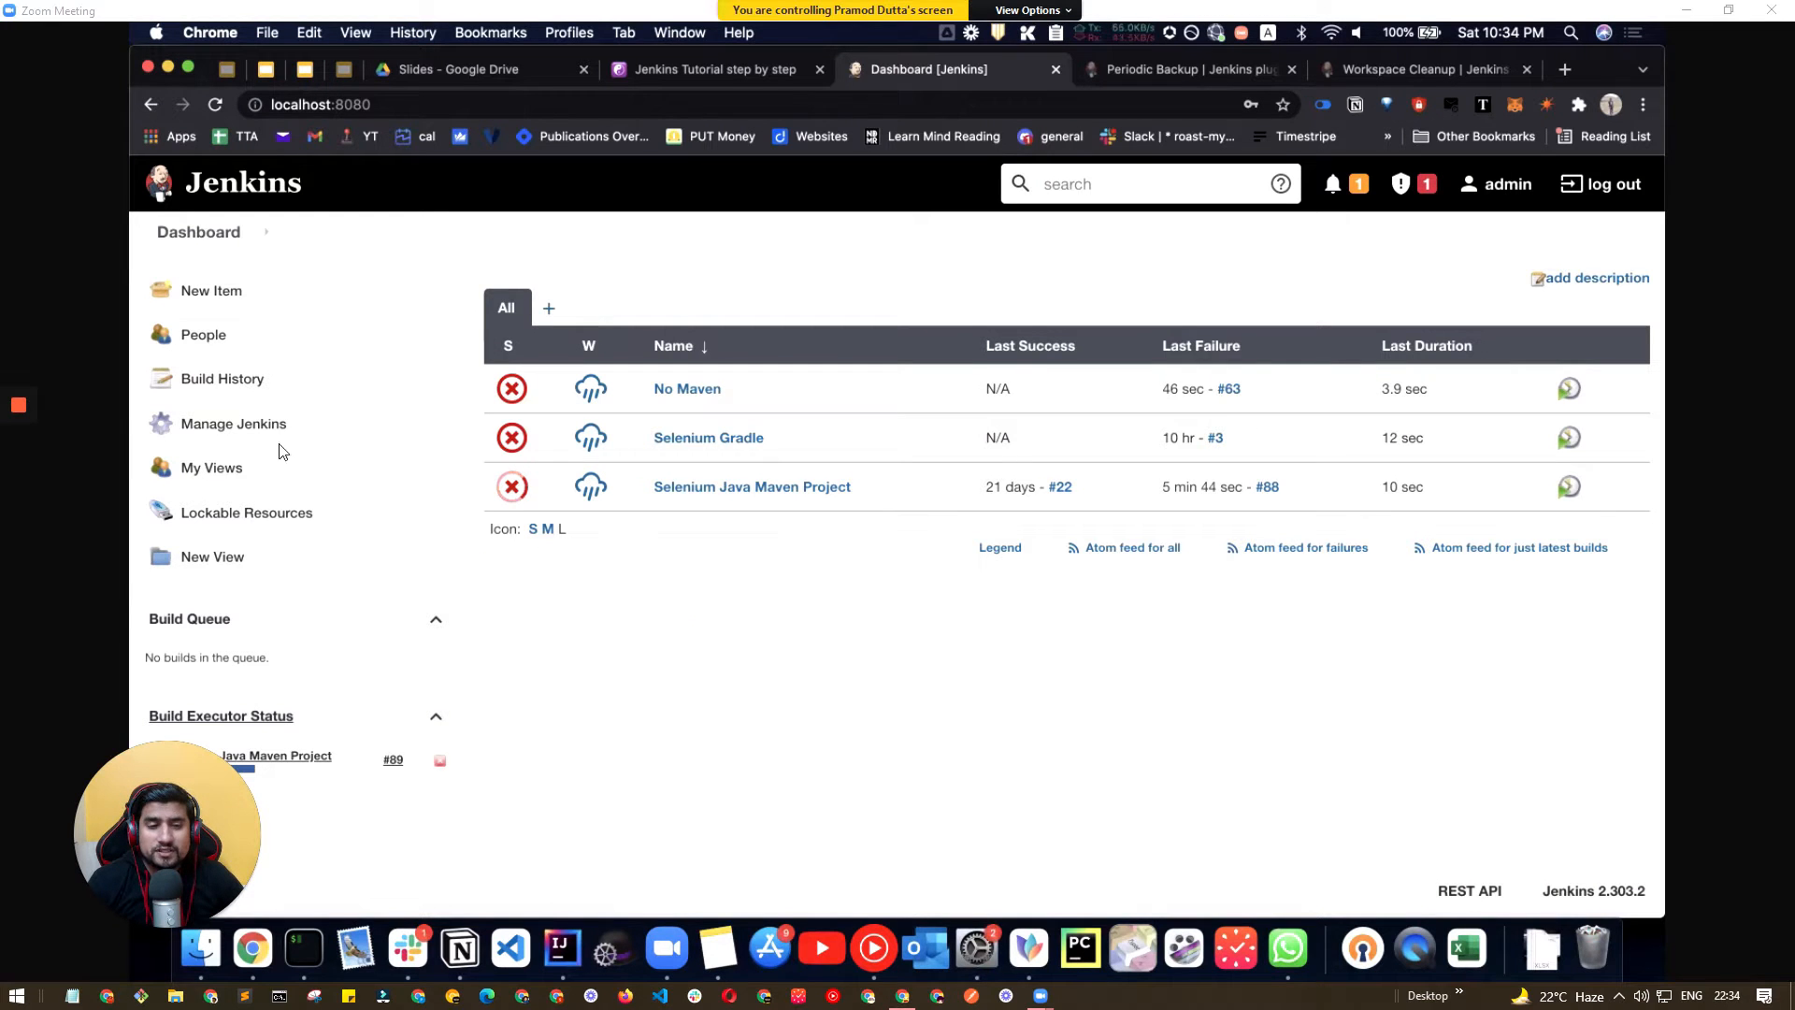
Step: Switch to the Day 11 Google Slides presentation and copy "Slack Notification" from the title of the second slide
left_click(902, 996)
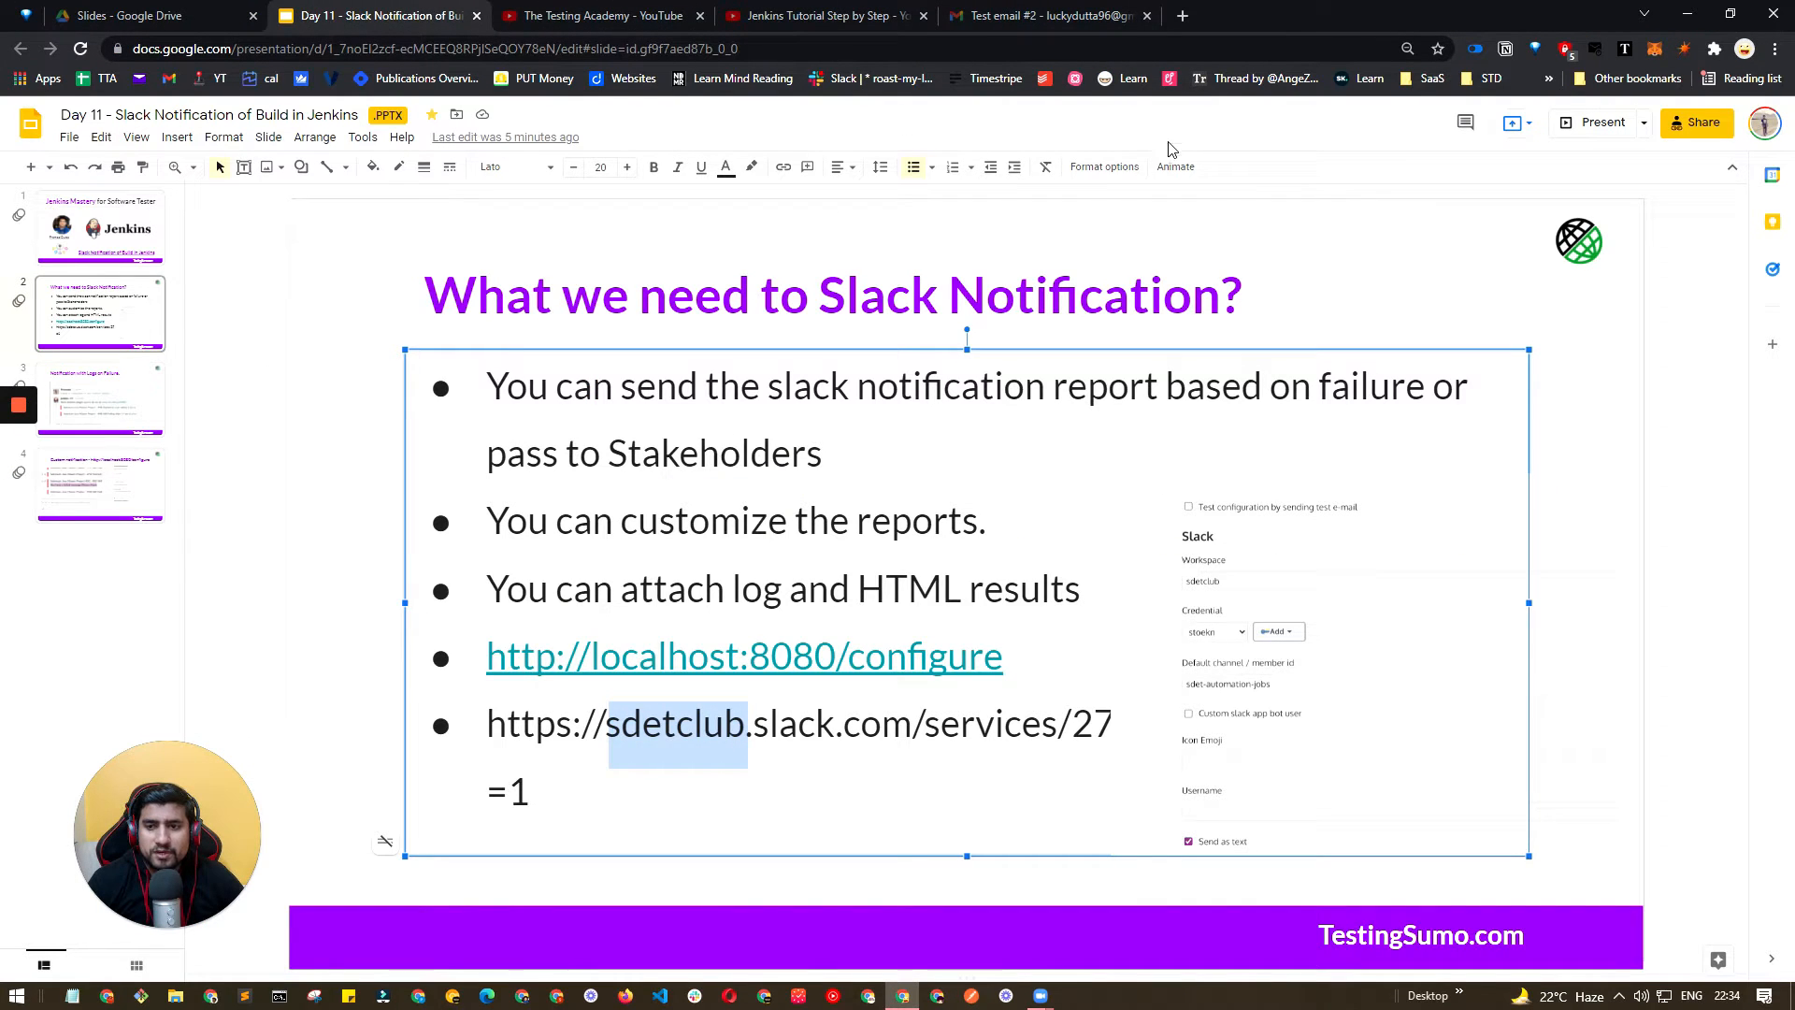
left_click(950, 296)
left_click_drag(820, 296, 1221, 296)
right_click(1185, 297)
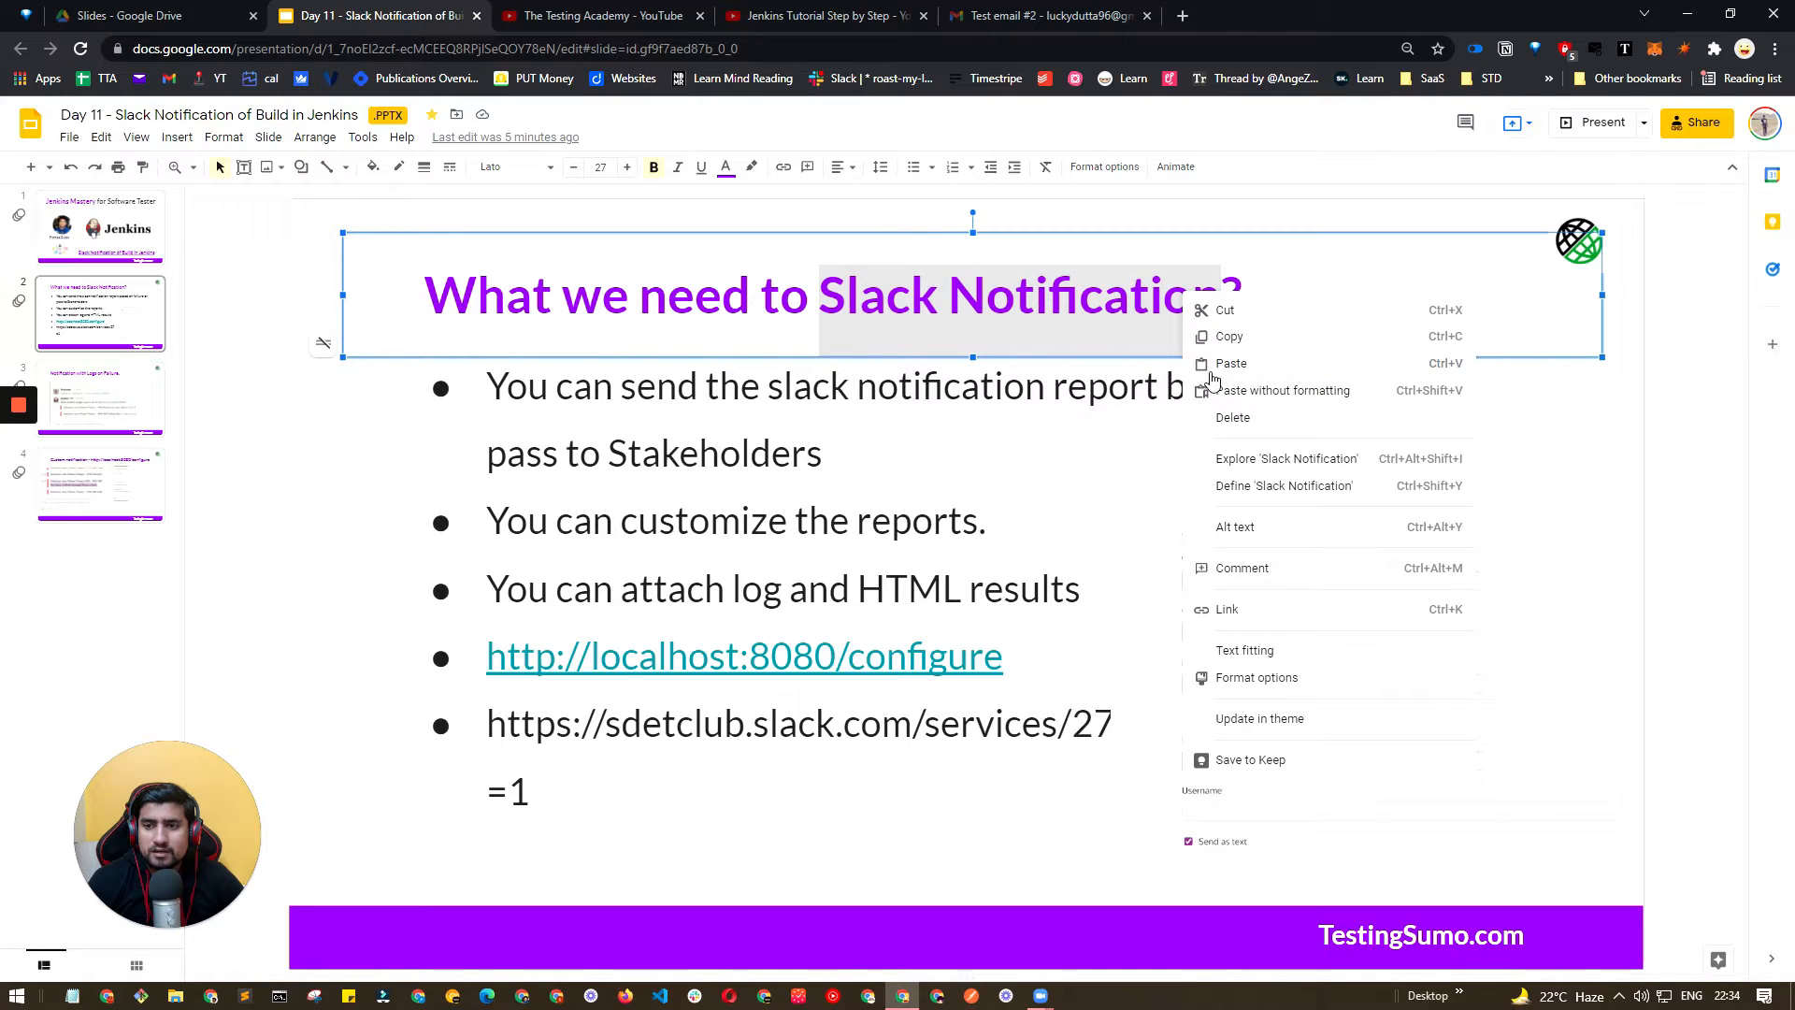
left_click(1222, 343)
Step: Search the web in a new tab for "Slack Notification jenkins" and open the Slack Notification page on plugins.jenkins.io
left_click(1182, 16)
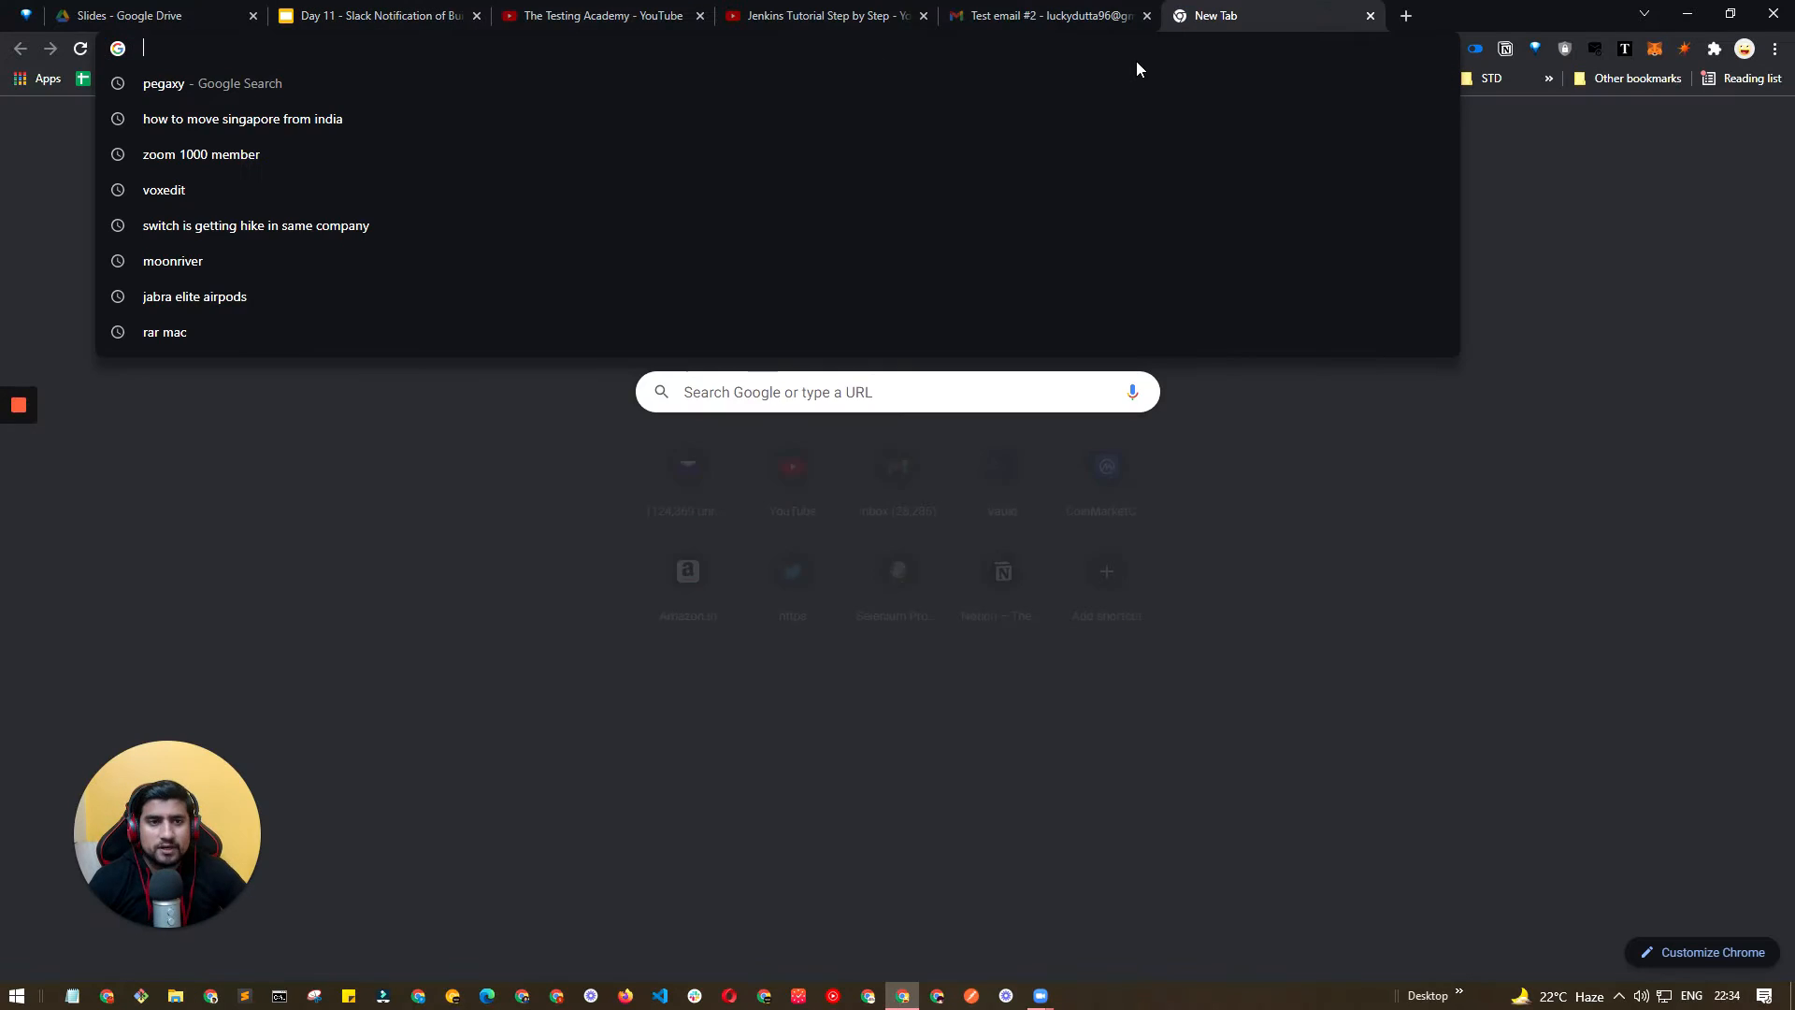
key("ctrl+v")
type("jenkins")
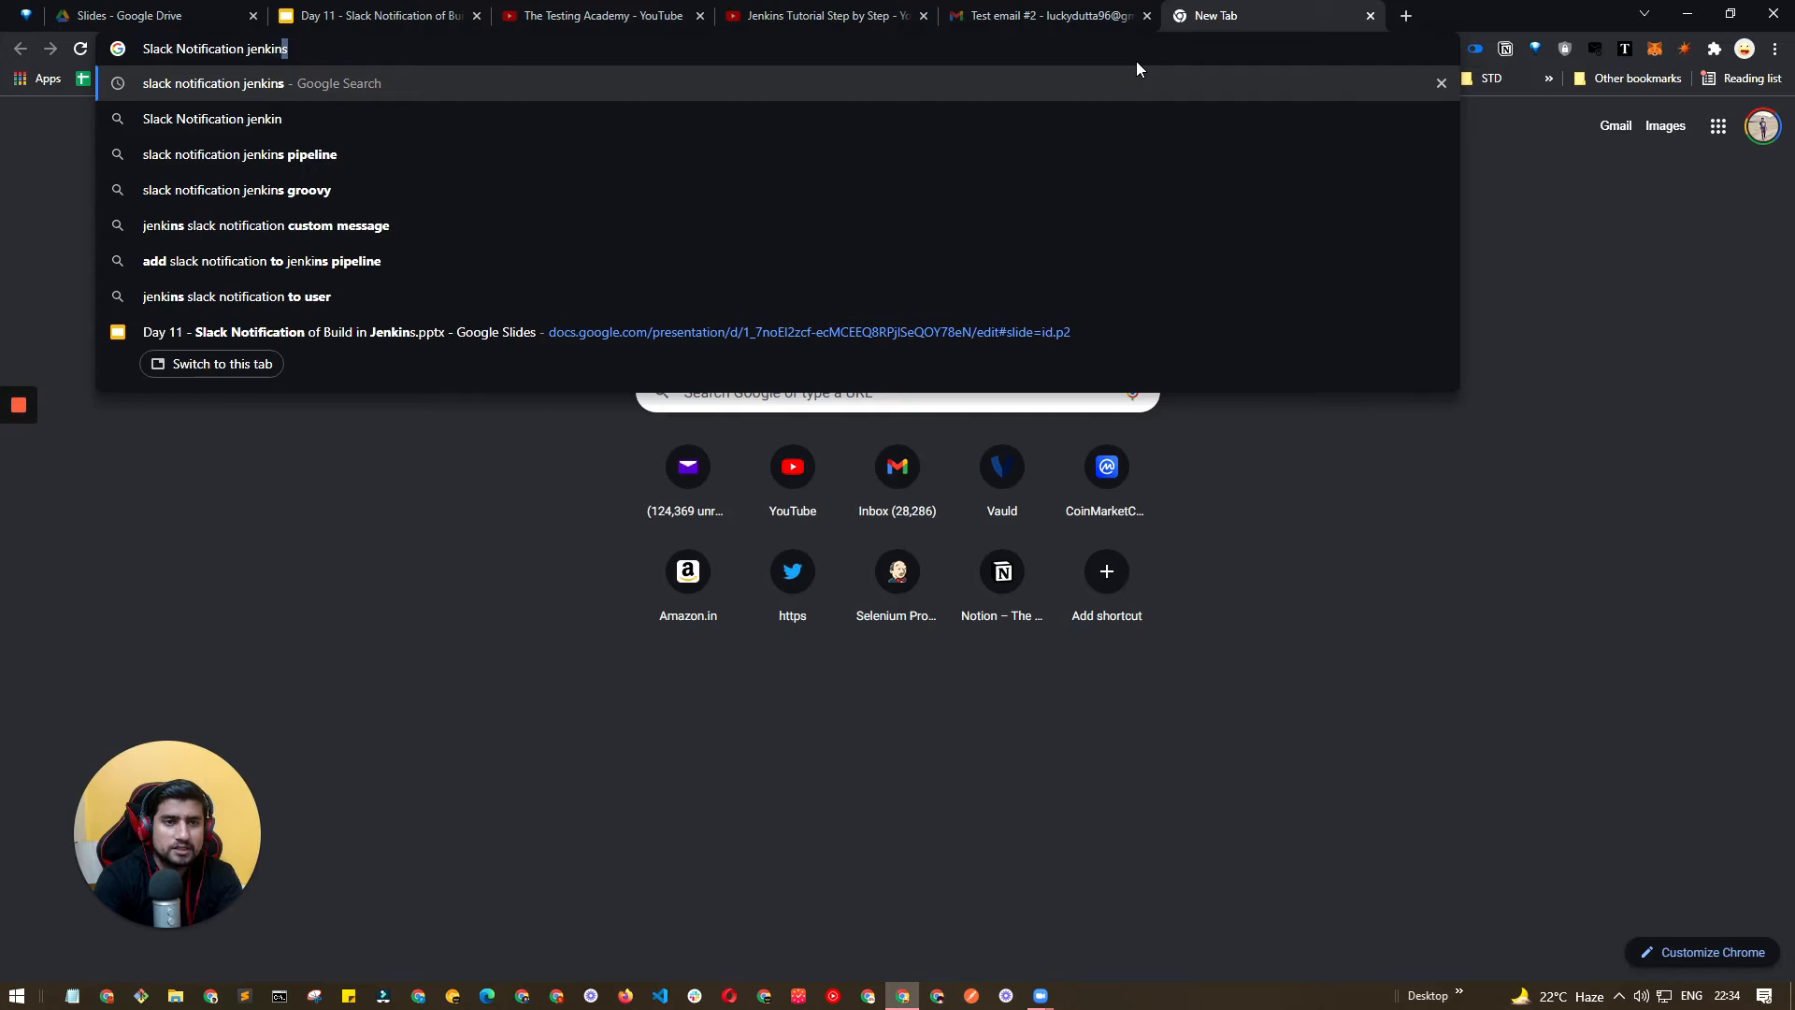
key("Return")
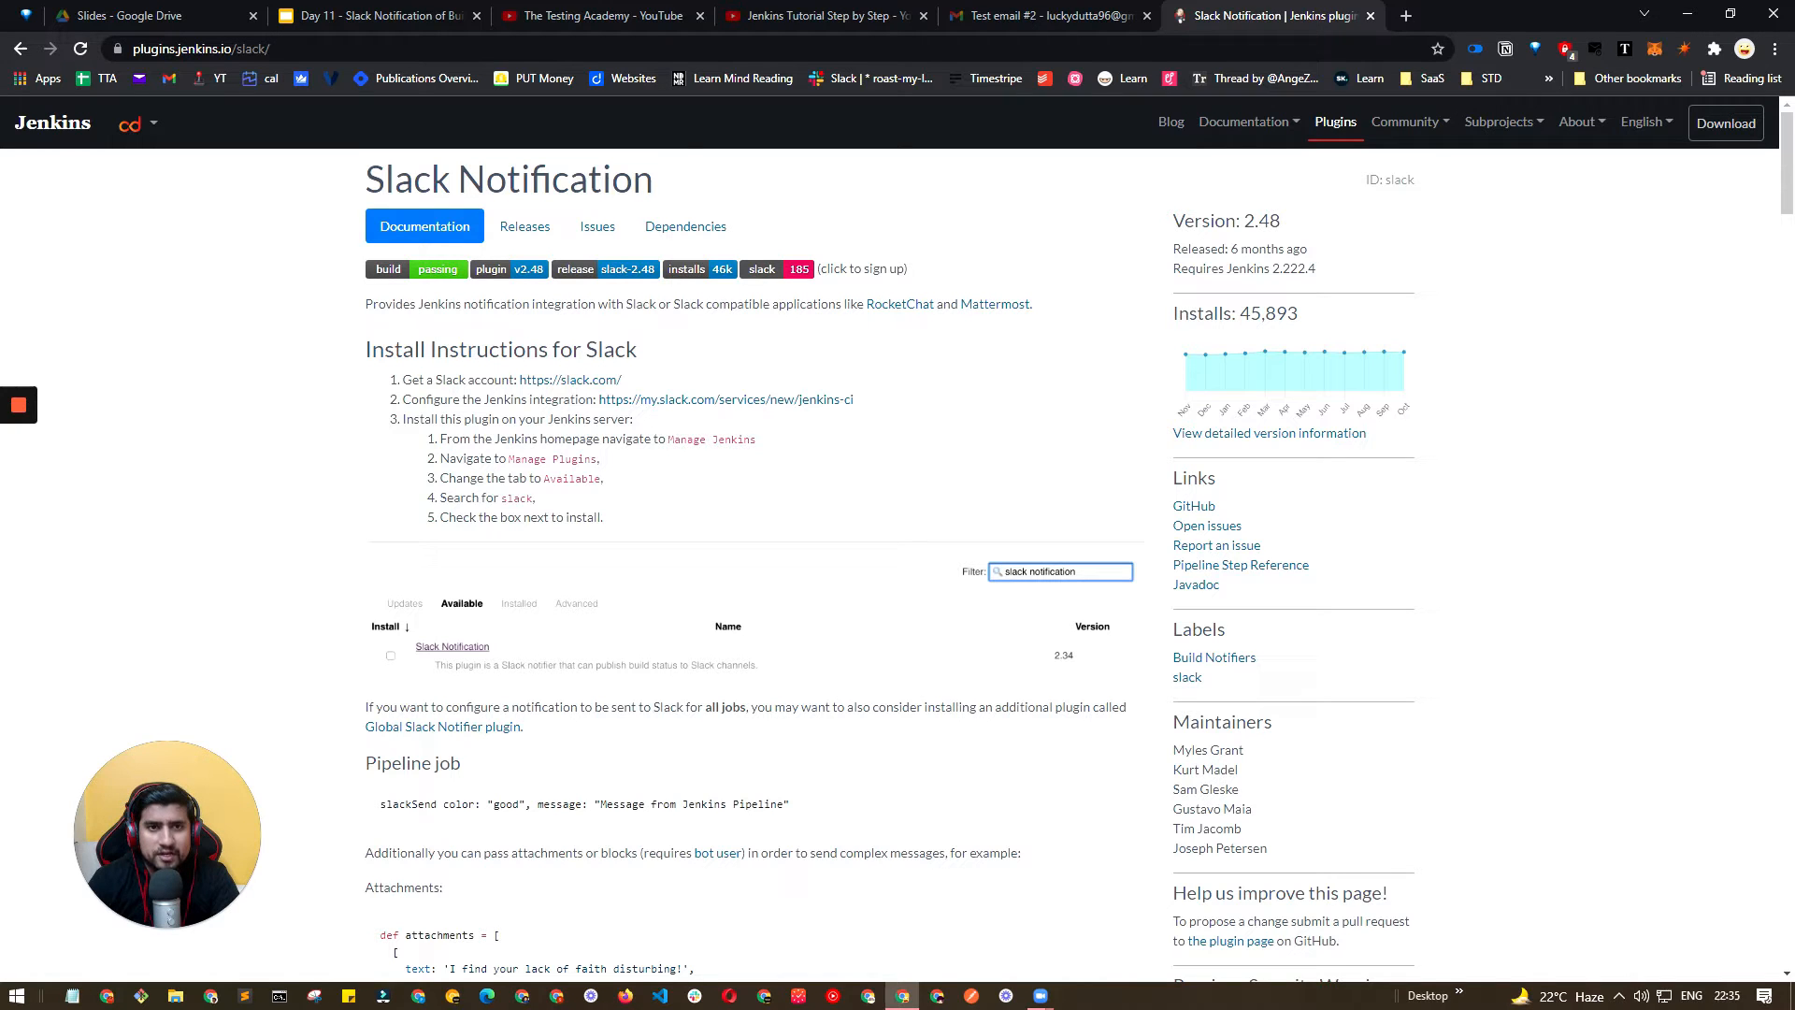
Step: Switch to the Zoom Meeting window showing the Jenkins dashboard and open Manage Plugins from the Jenkins management page
mouse_move(1048, 1002)
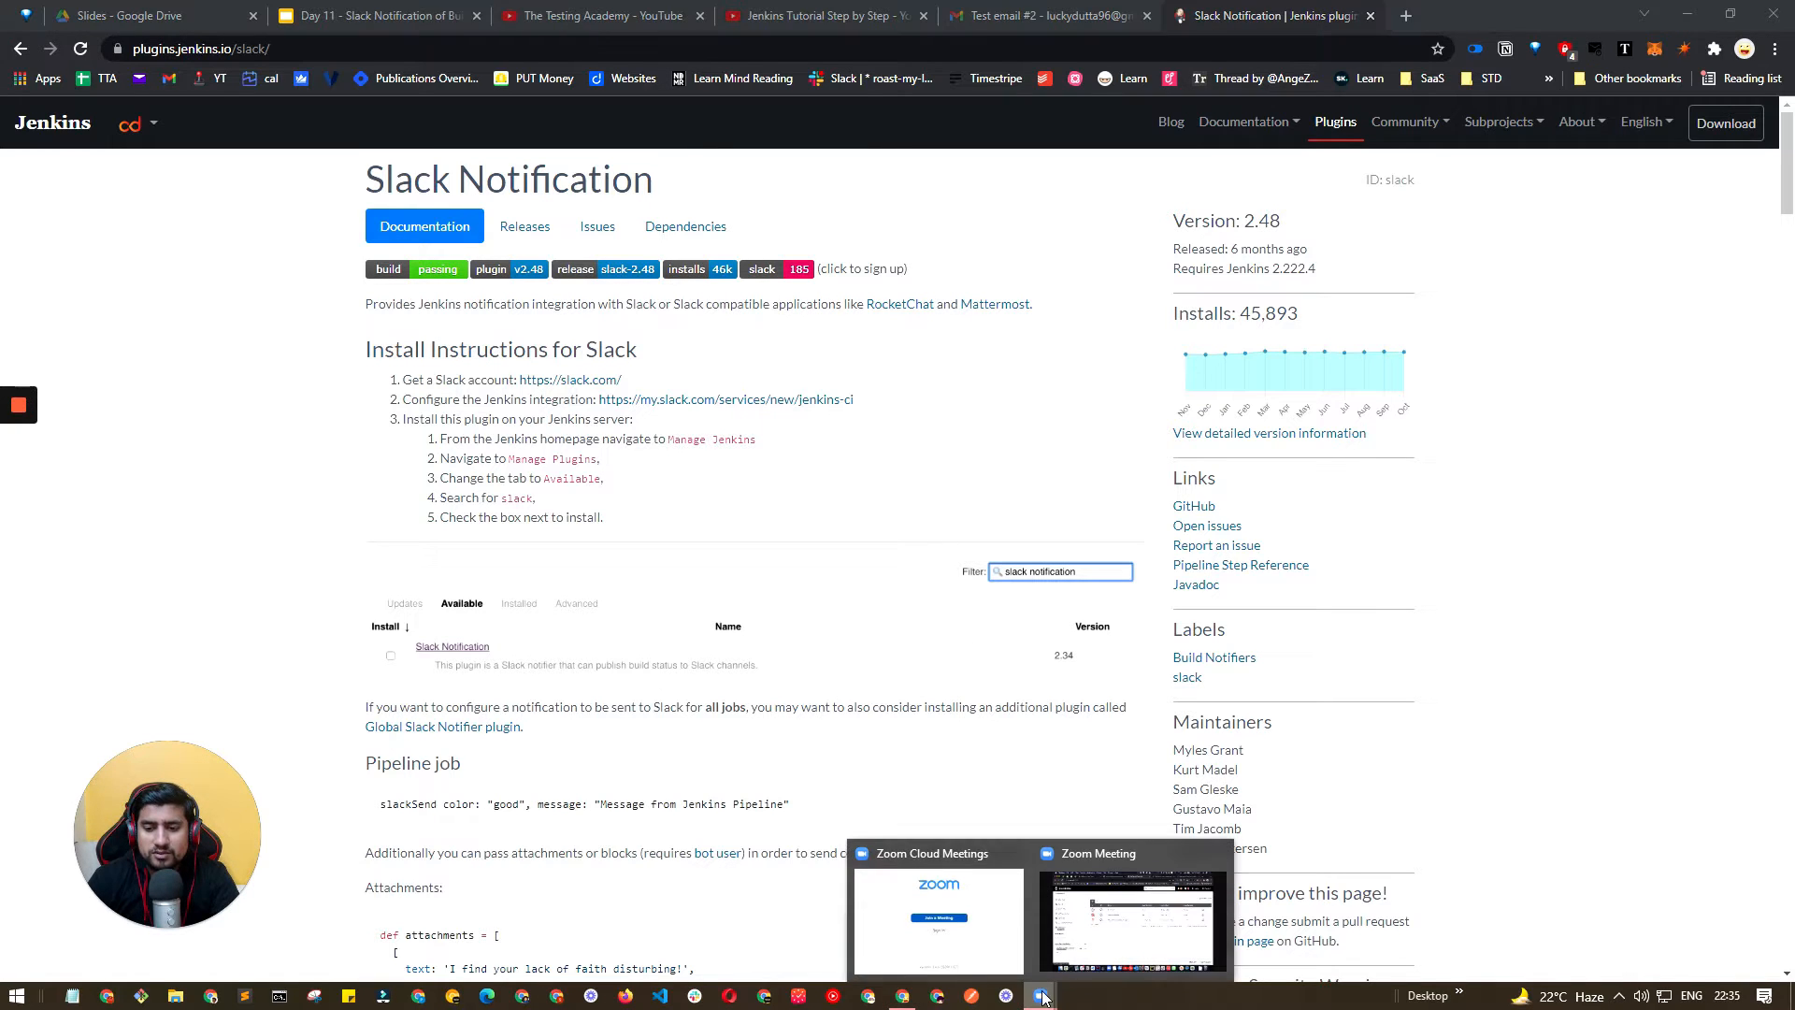
left_click(1075, 926)
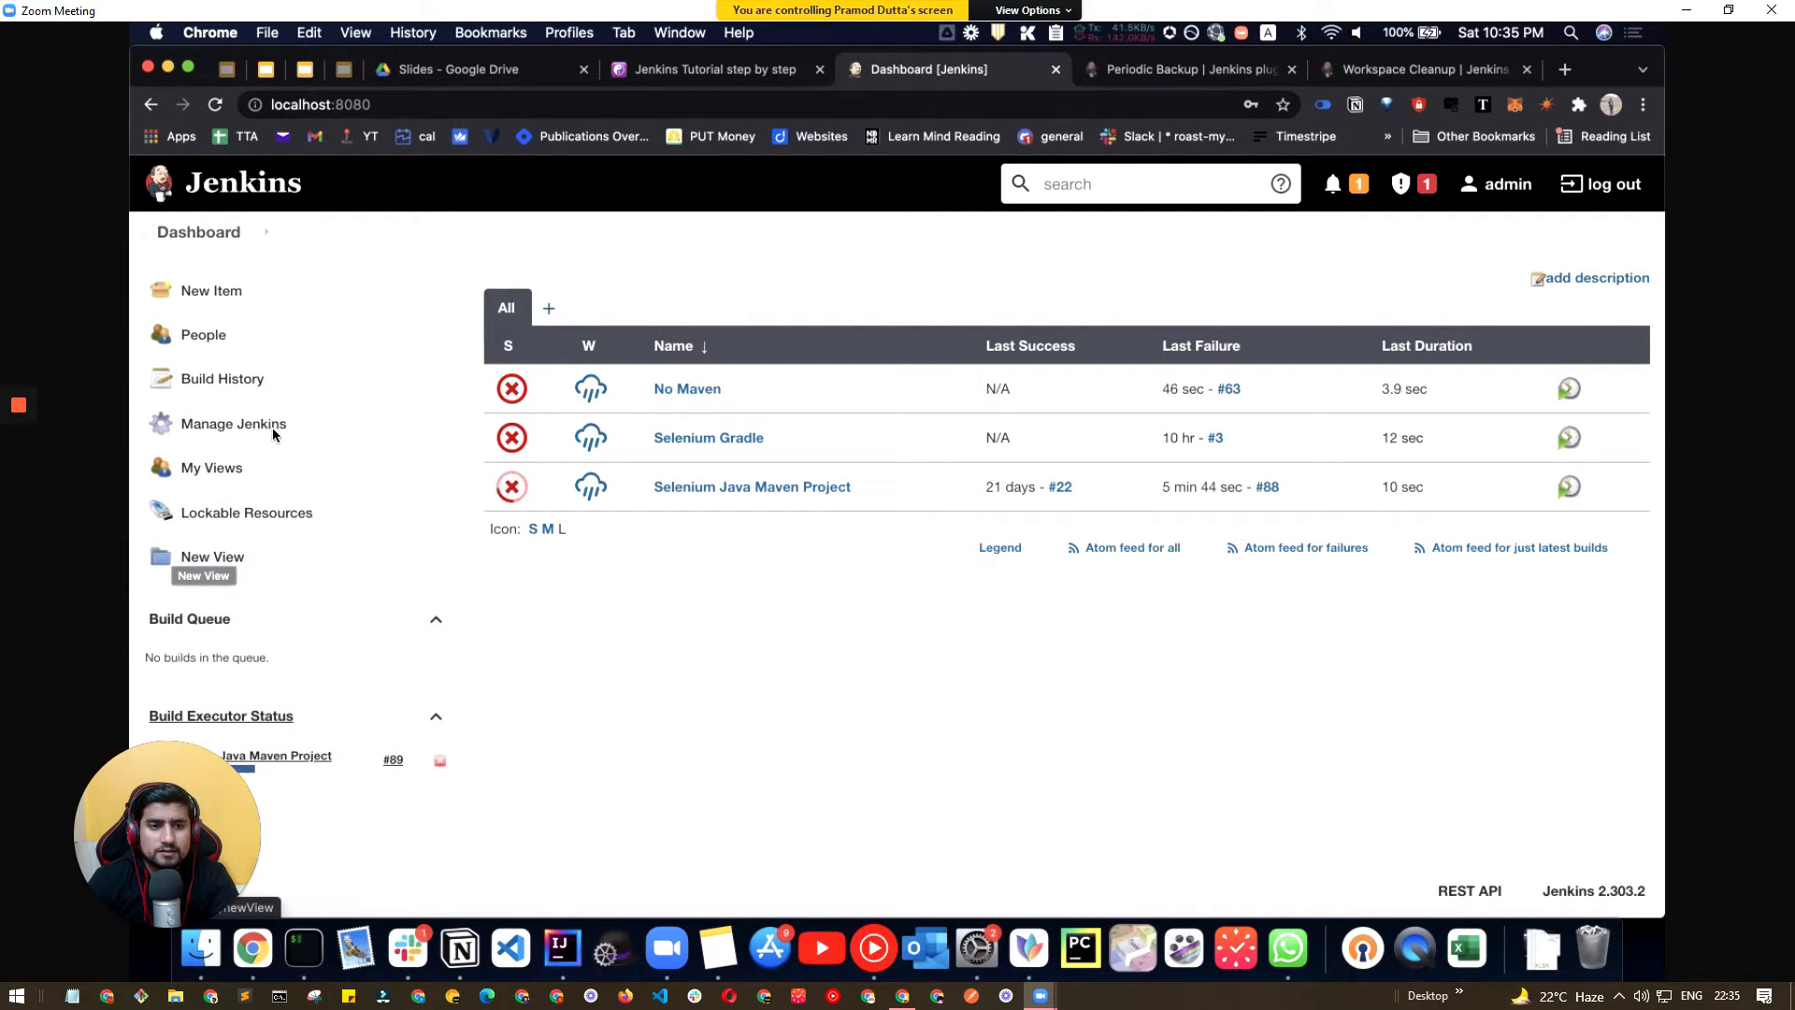
mouse_move(19, 412)
left_click(19, 480)
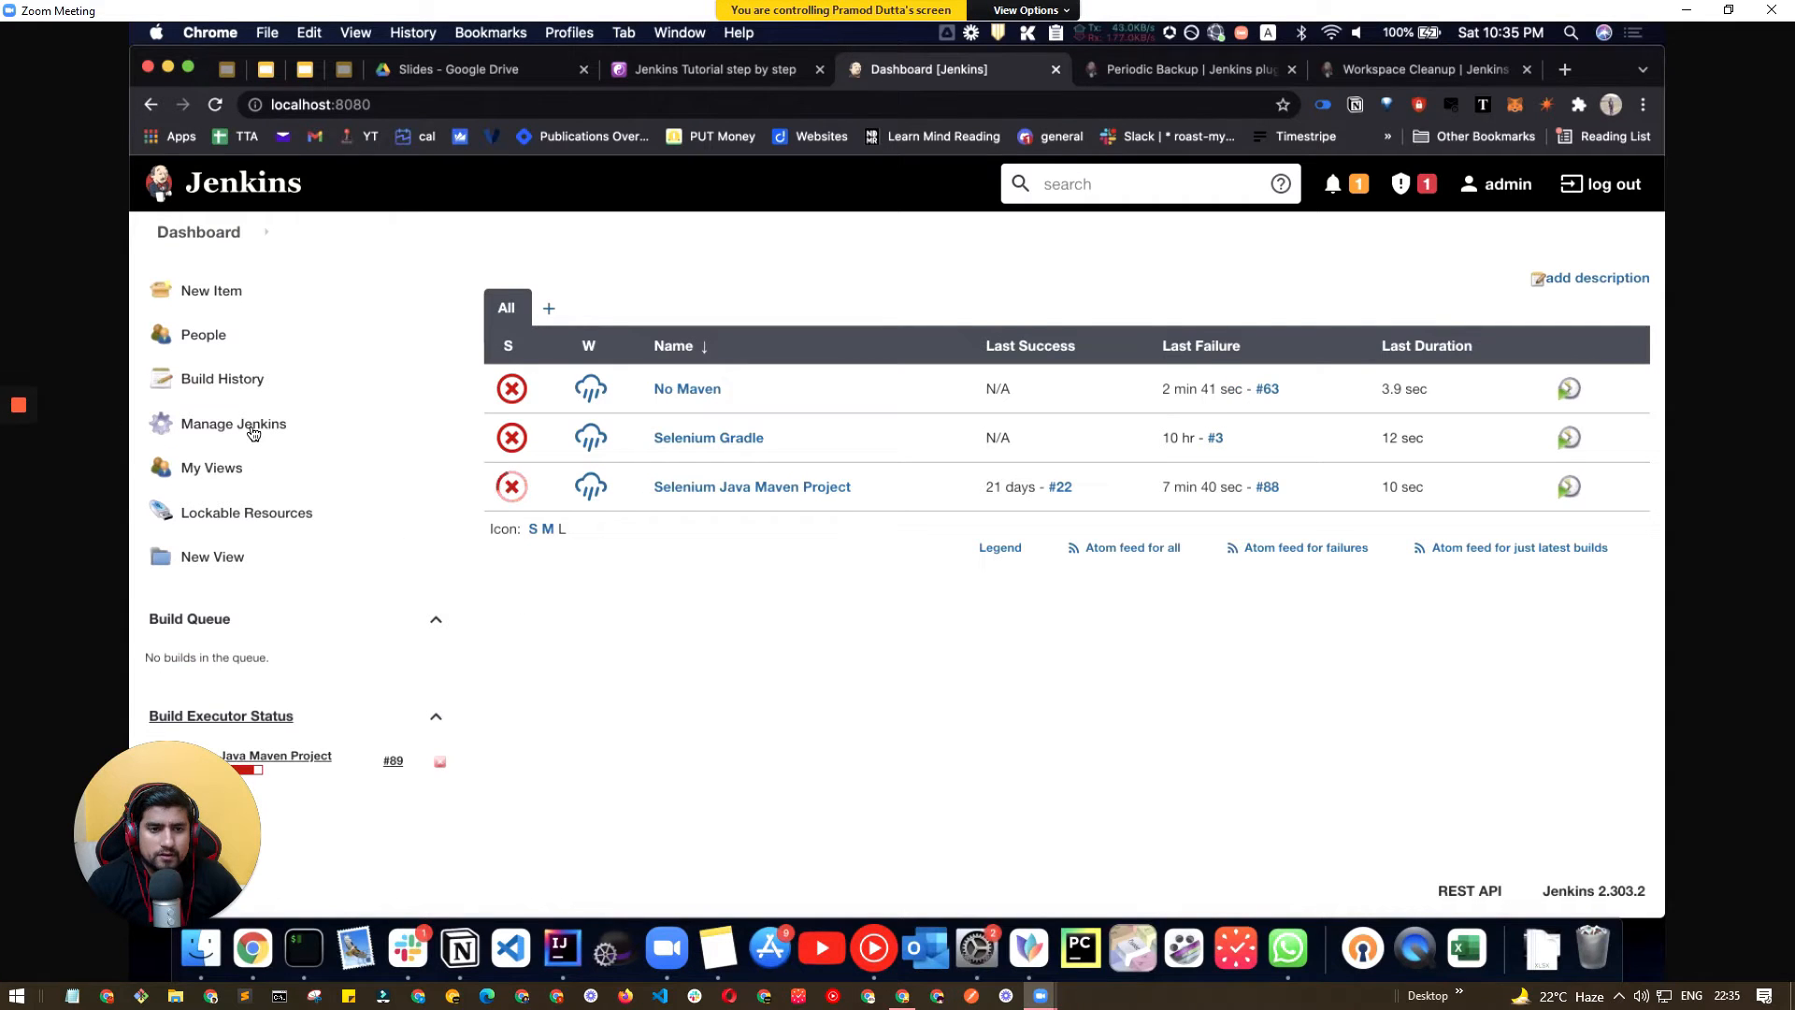
left_click(270, 428)
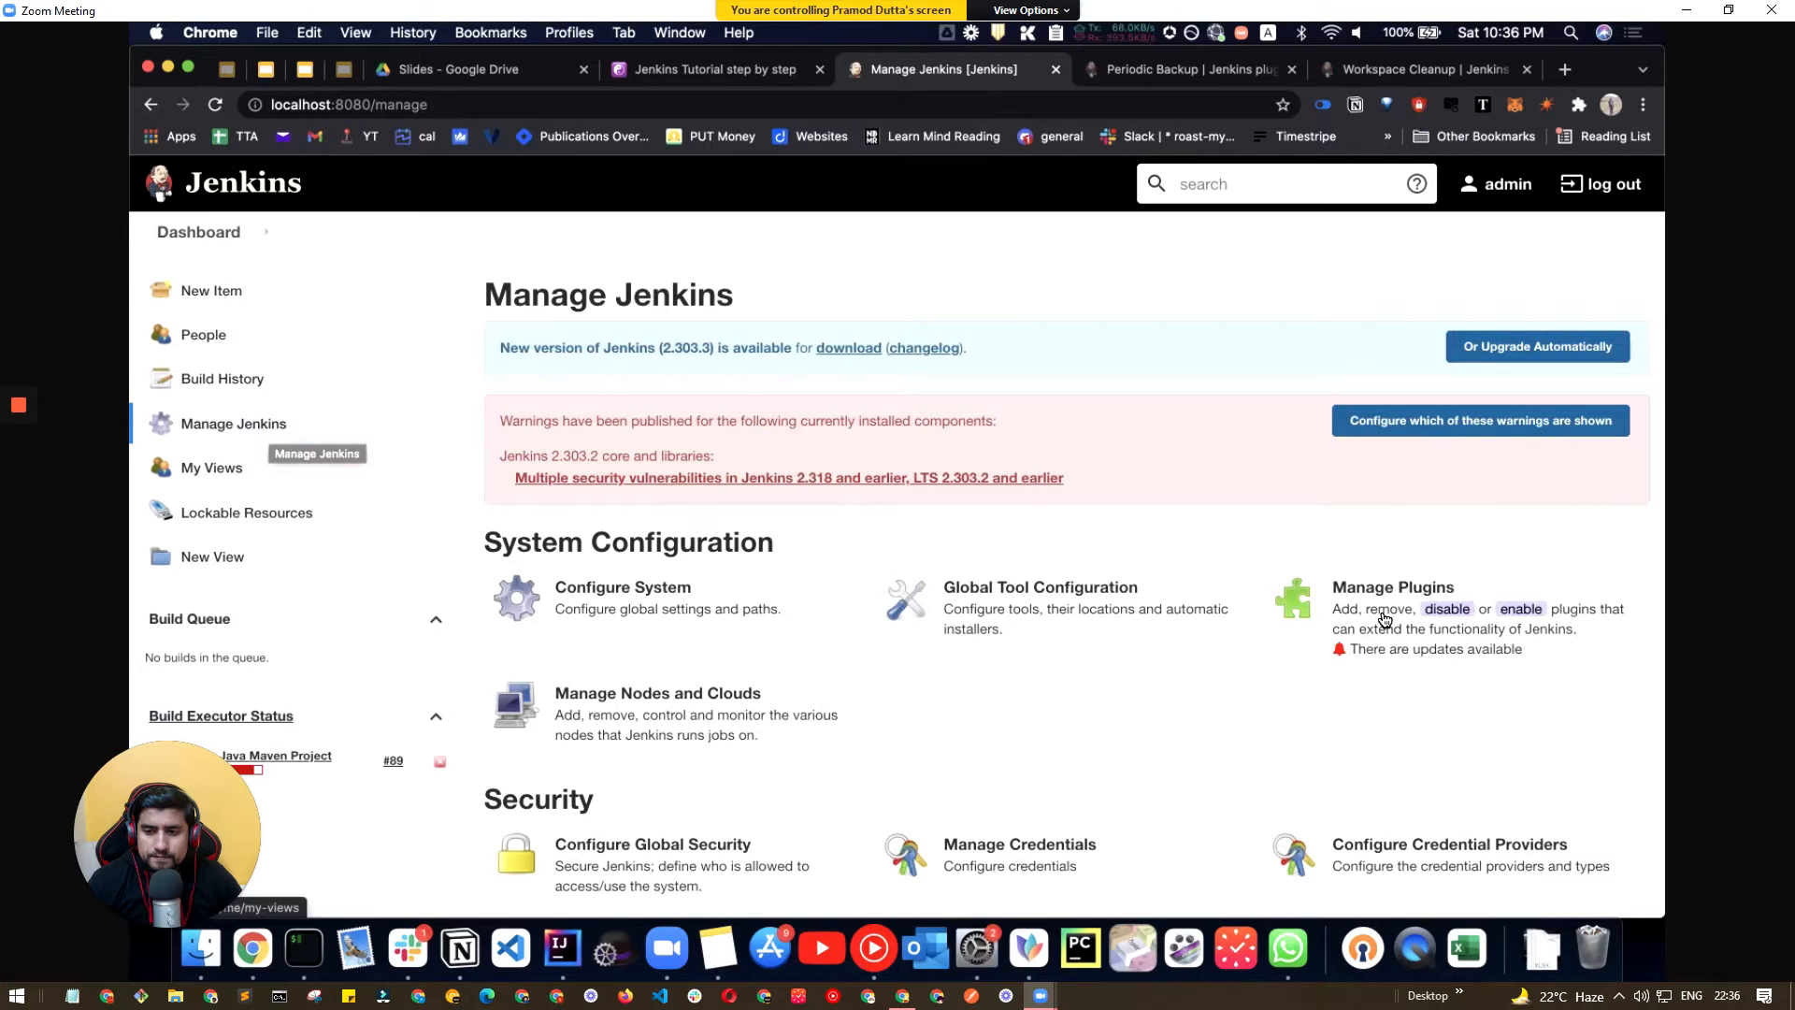
left_click(1384, 619)
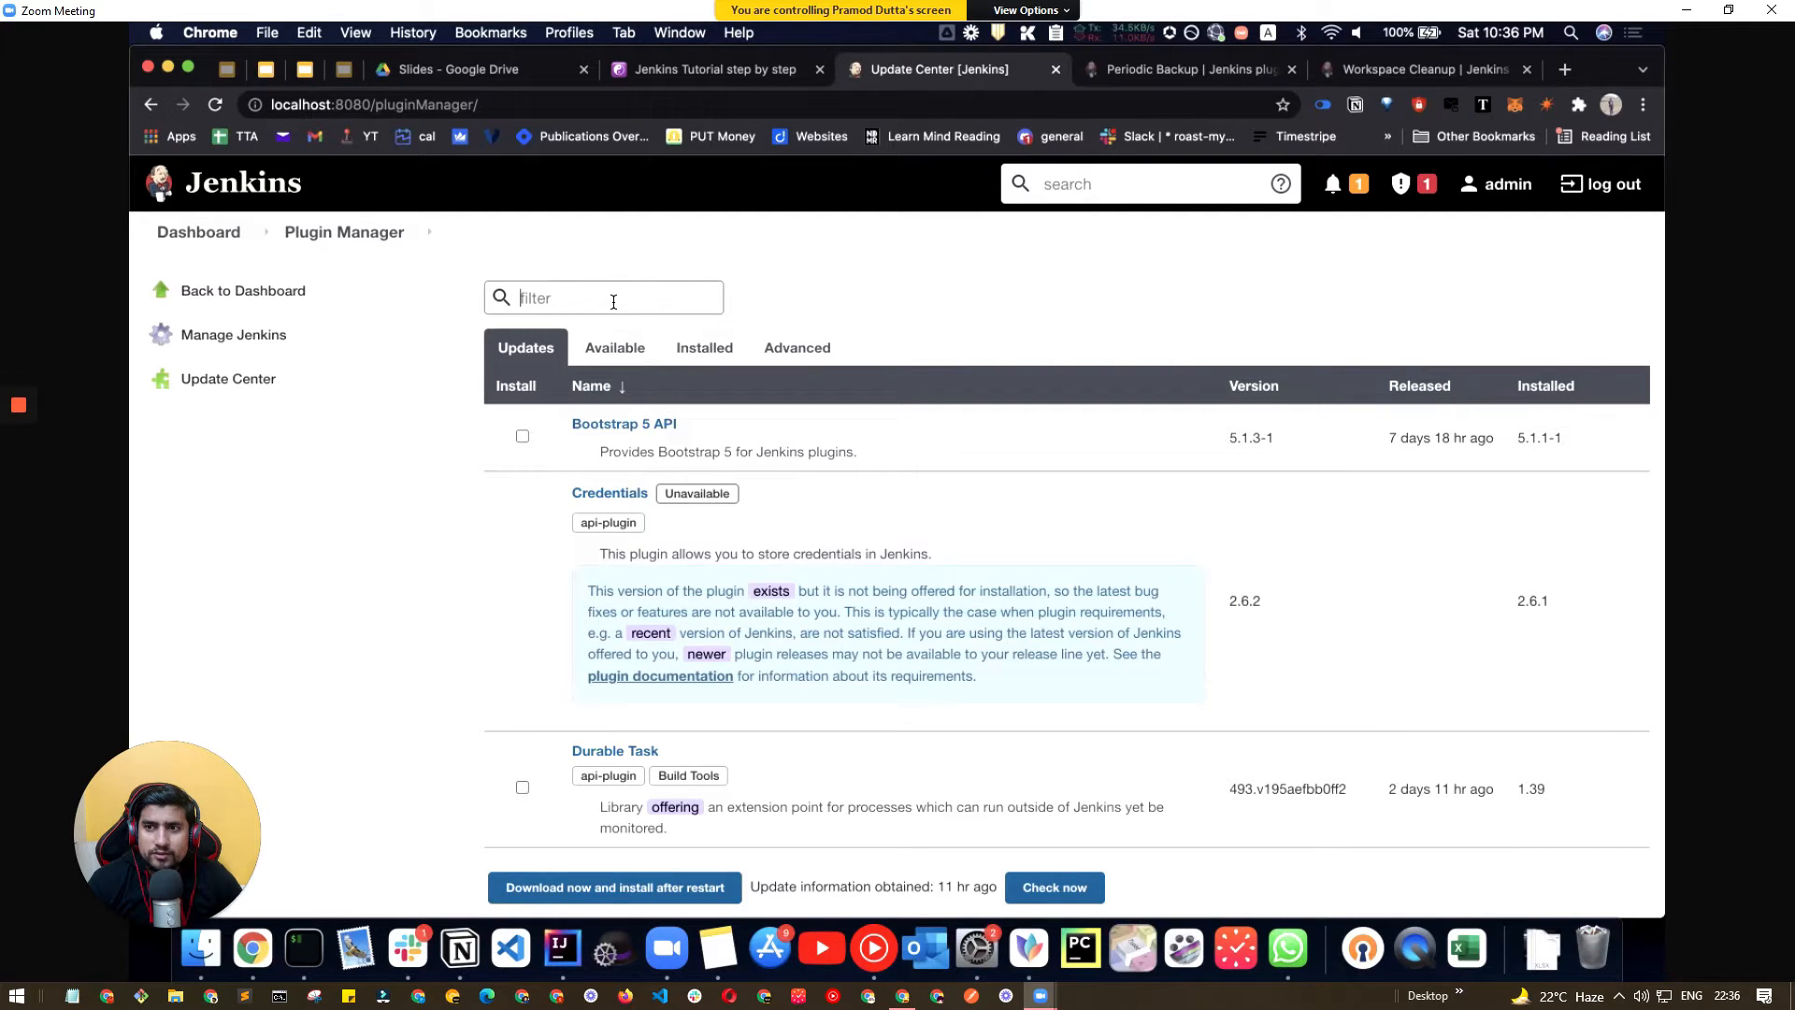
Step: Check the plugin name on the Slack Notification page and return to the Zoom Meeting's Plugin Manager to view available plugins
left_click(903, 996)
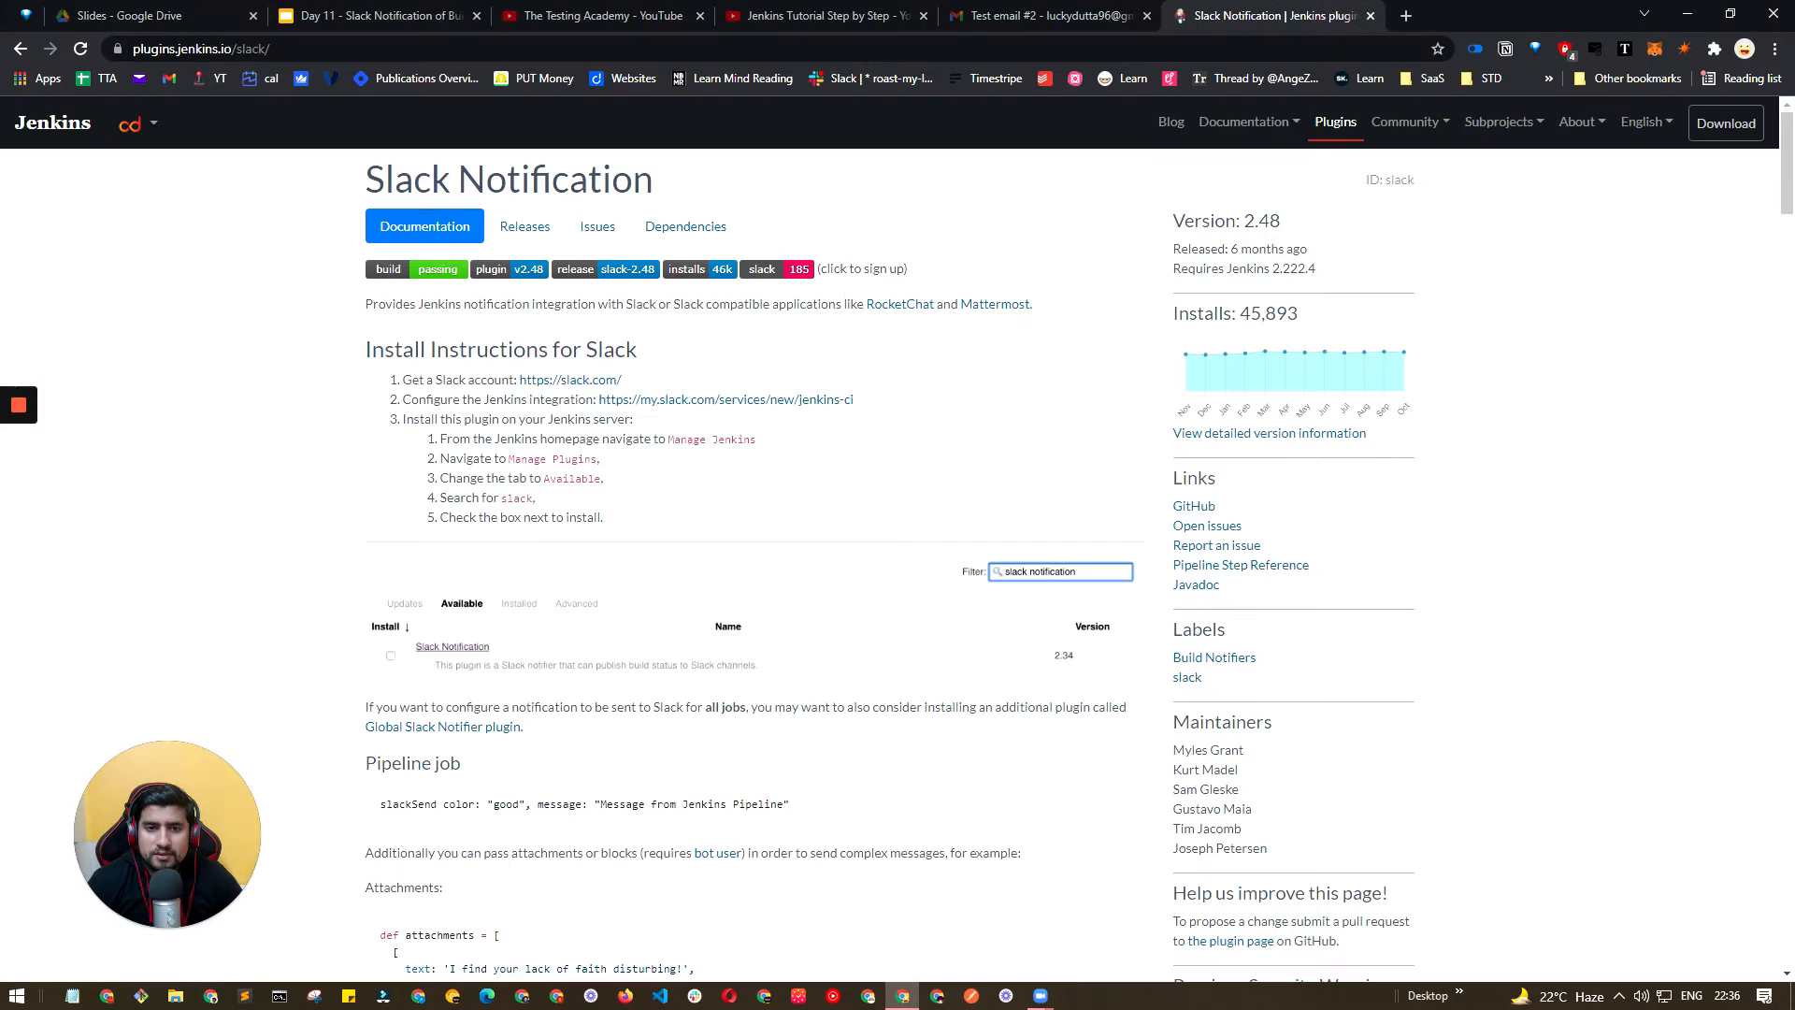
double_click(556, 179)
left_click(555, 178)
mouse_move(1045, 996)
left_click(1054, 919)
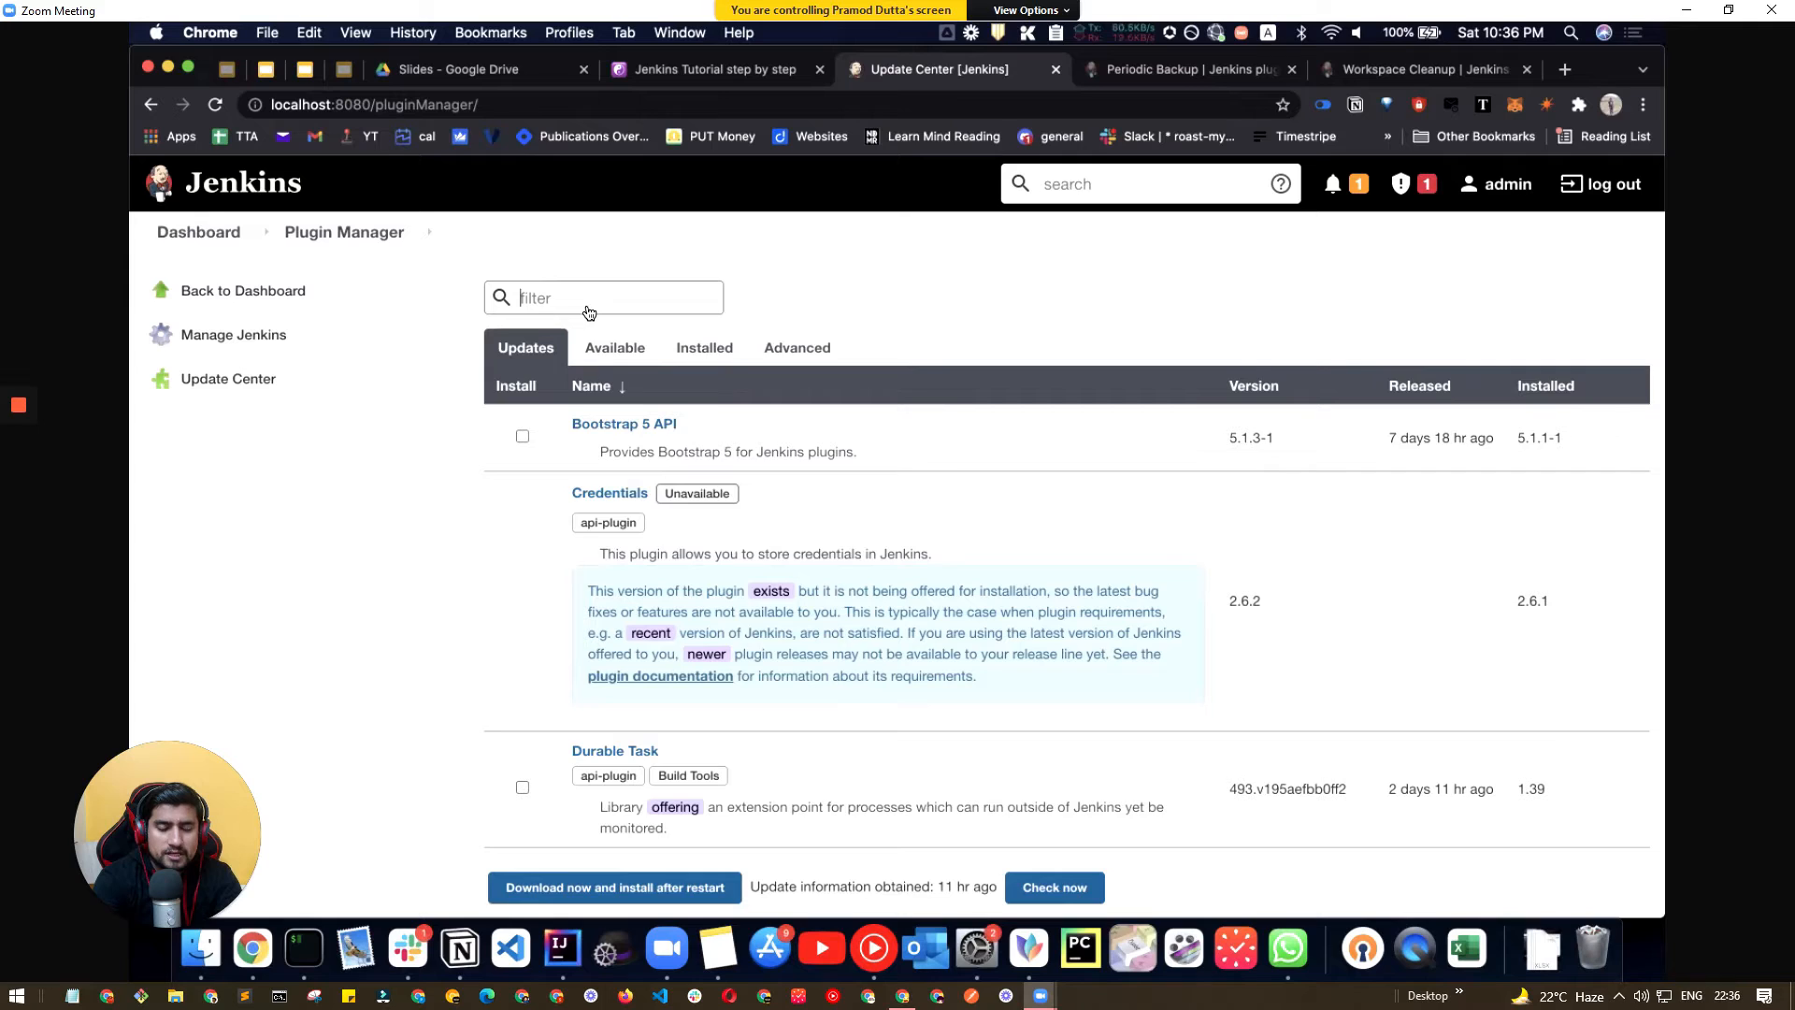
left_click(616, 347)
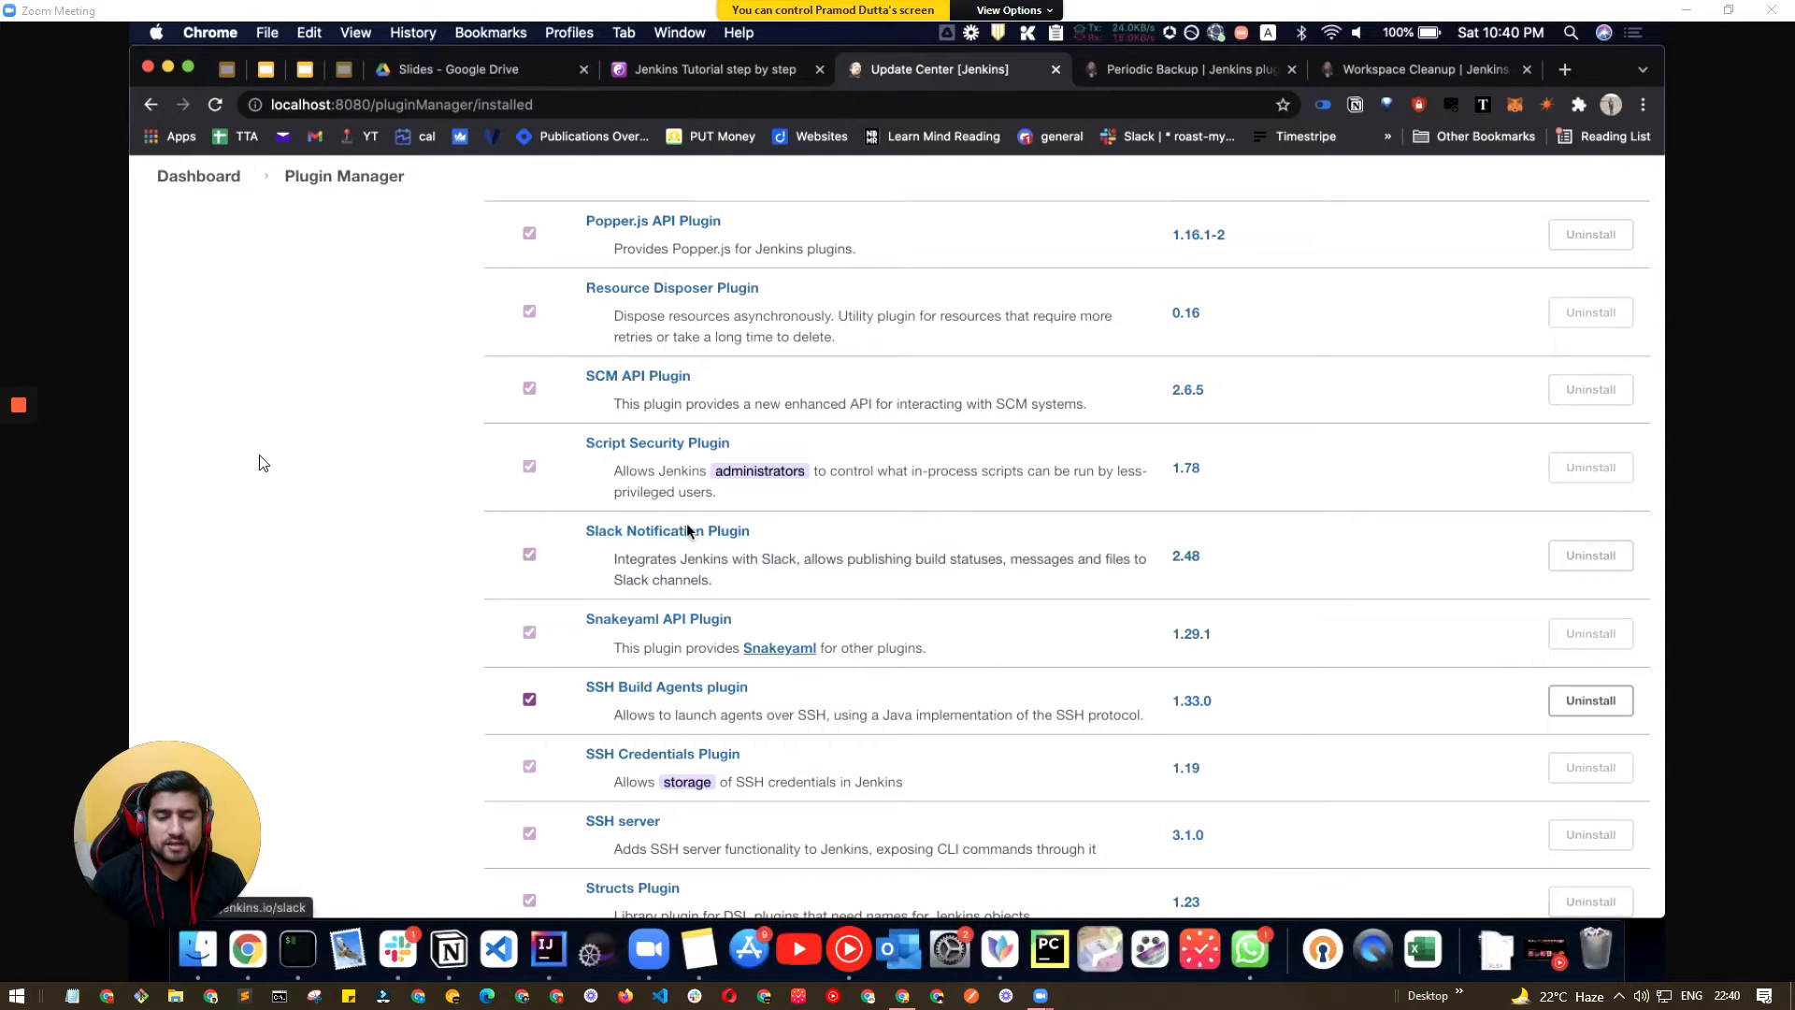
Step: Leave the installed plugins list and search the available Jenkins plugins for "slack"
scroll(687, 529, "up", 1)
scroll(681, 505, "up", 5)
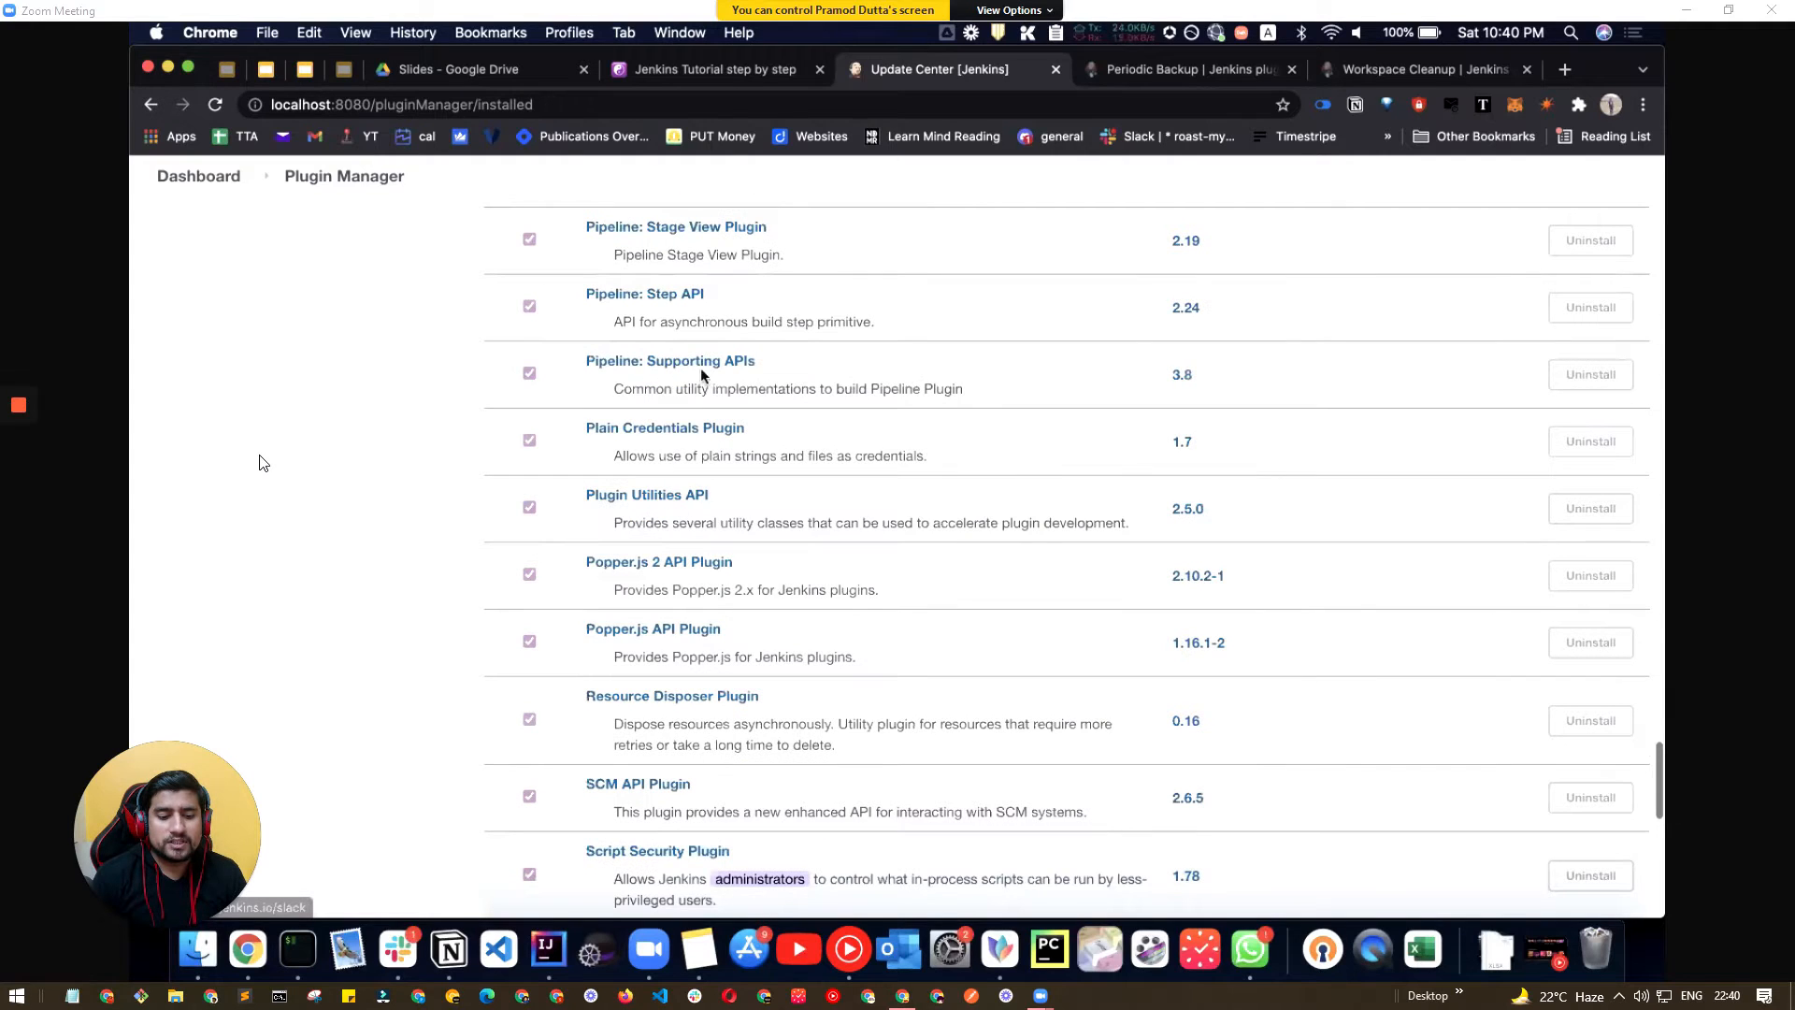
scroll(697, 369, "up", 10)
scroll(653, 352, "up", 10)
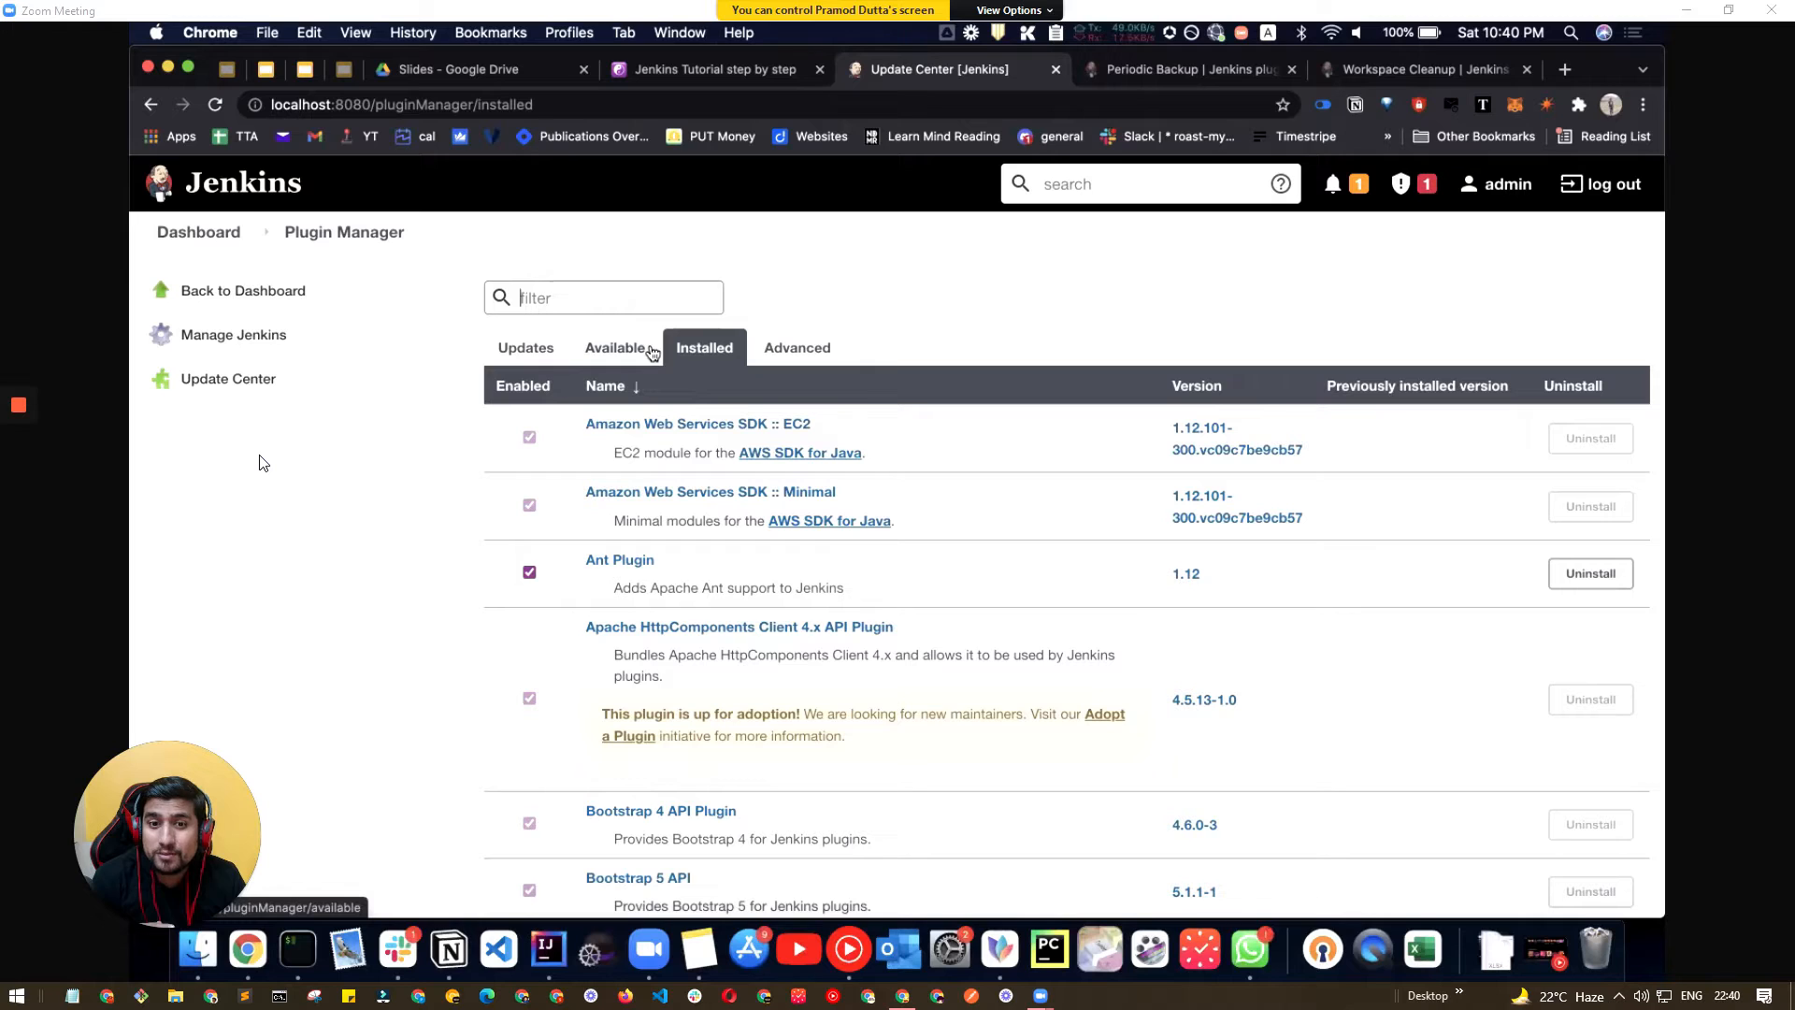
left_click(619, 348)
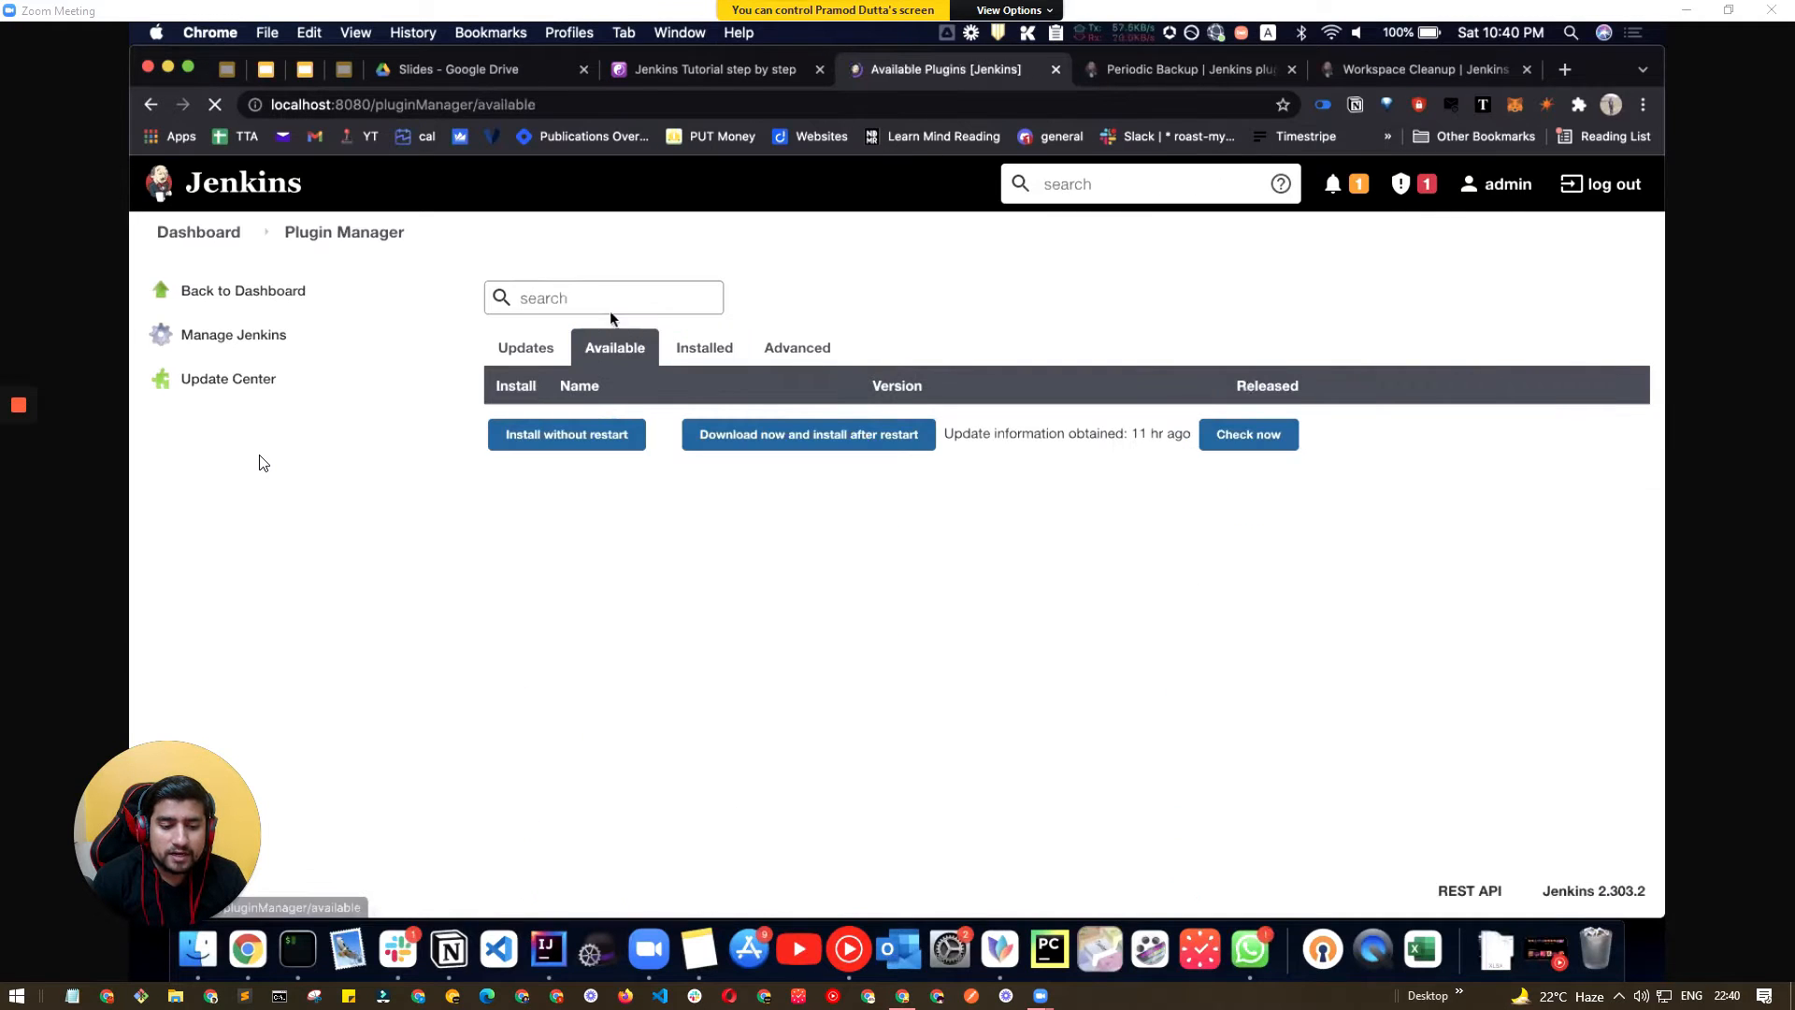
type("sla")
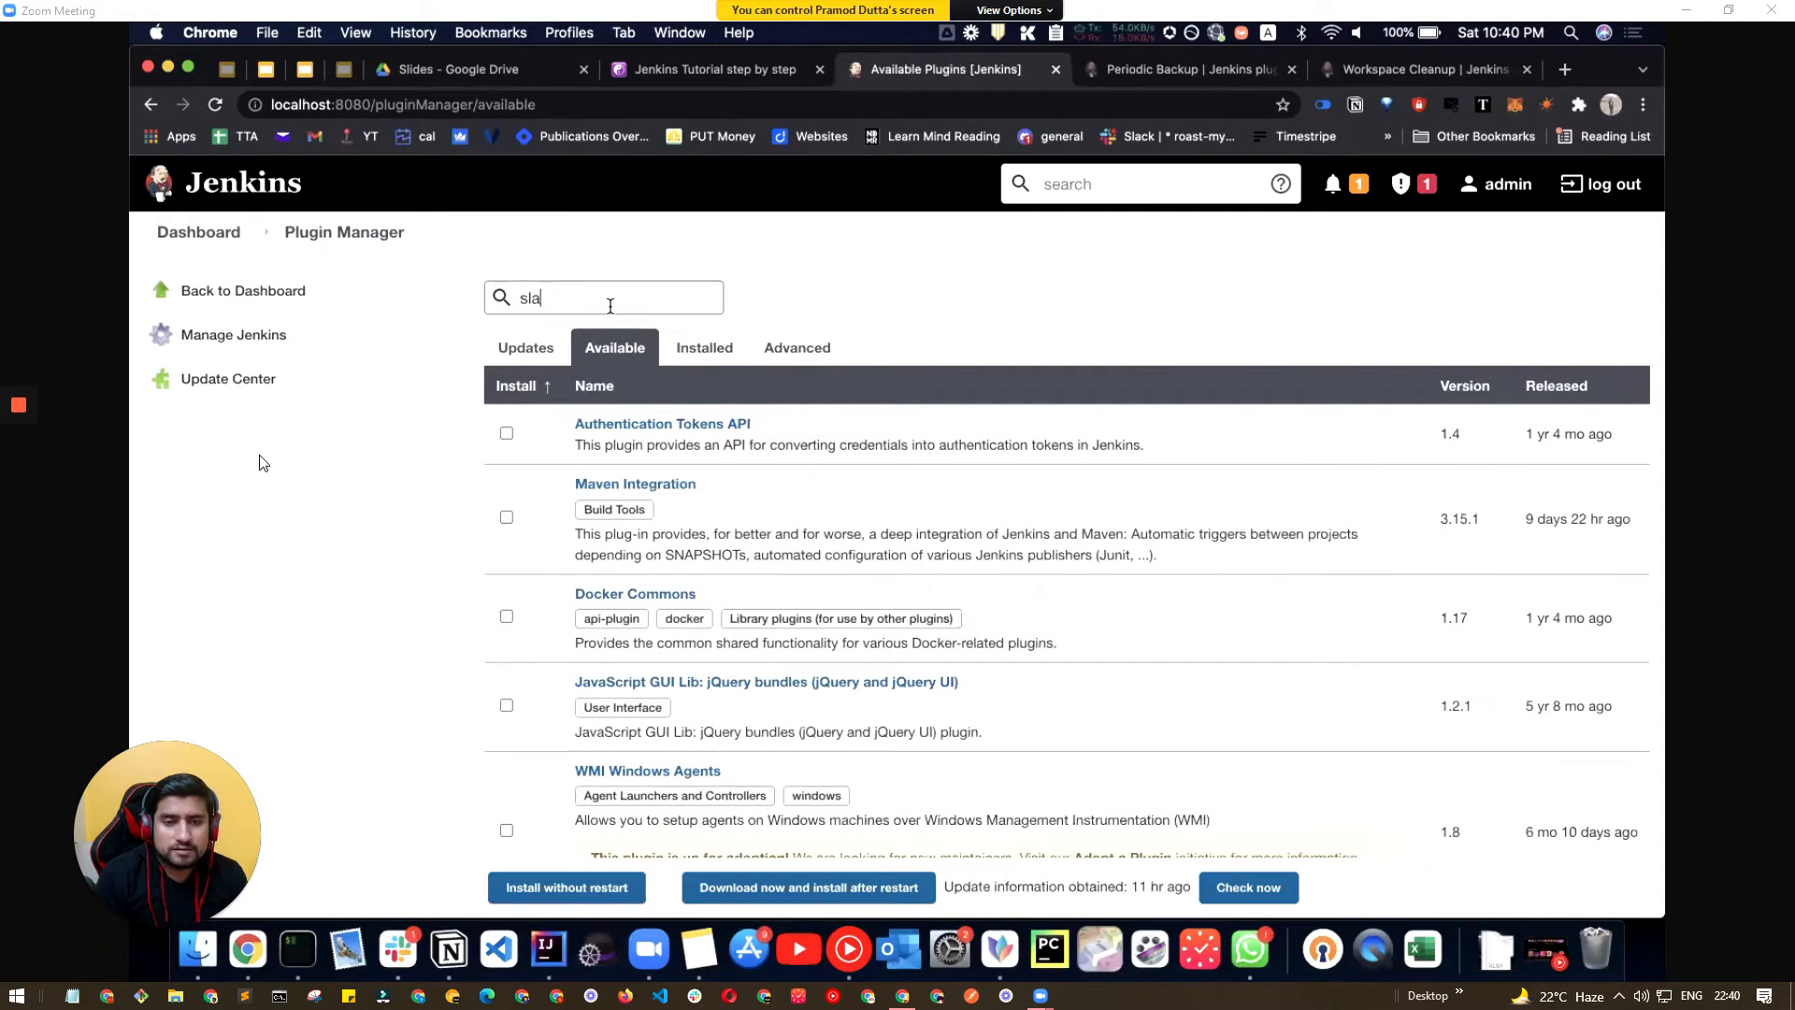
type("ck")
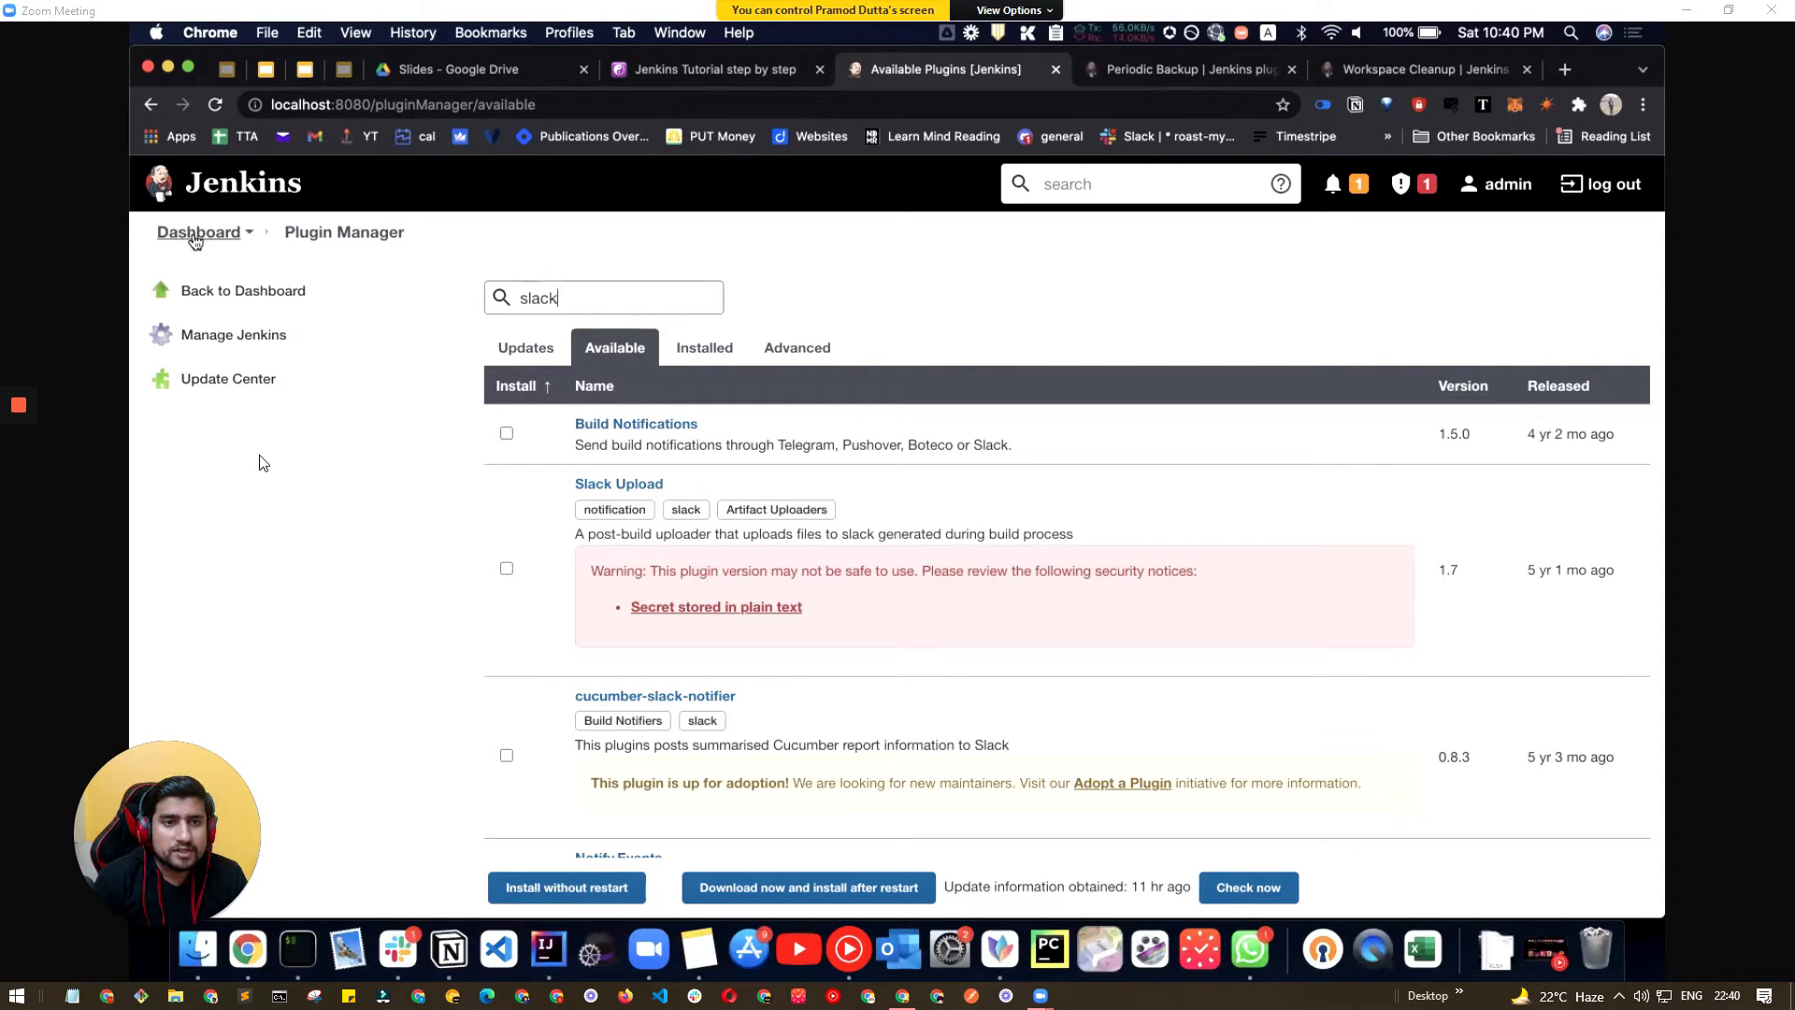
Step: Return to the Jenkins dashboard and open the Slack section of the Configure System page
left_click(197, 234)
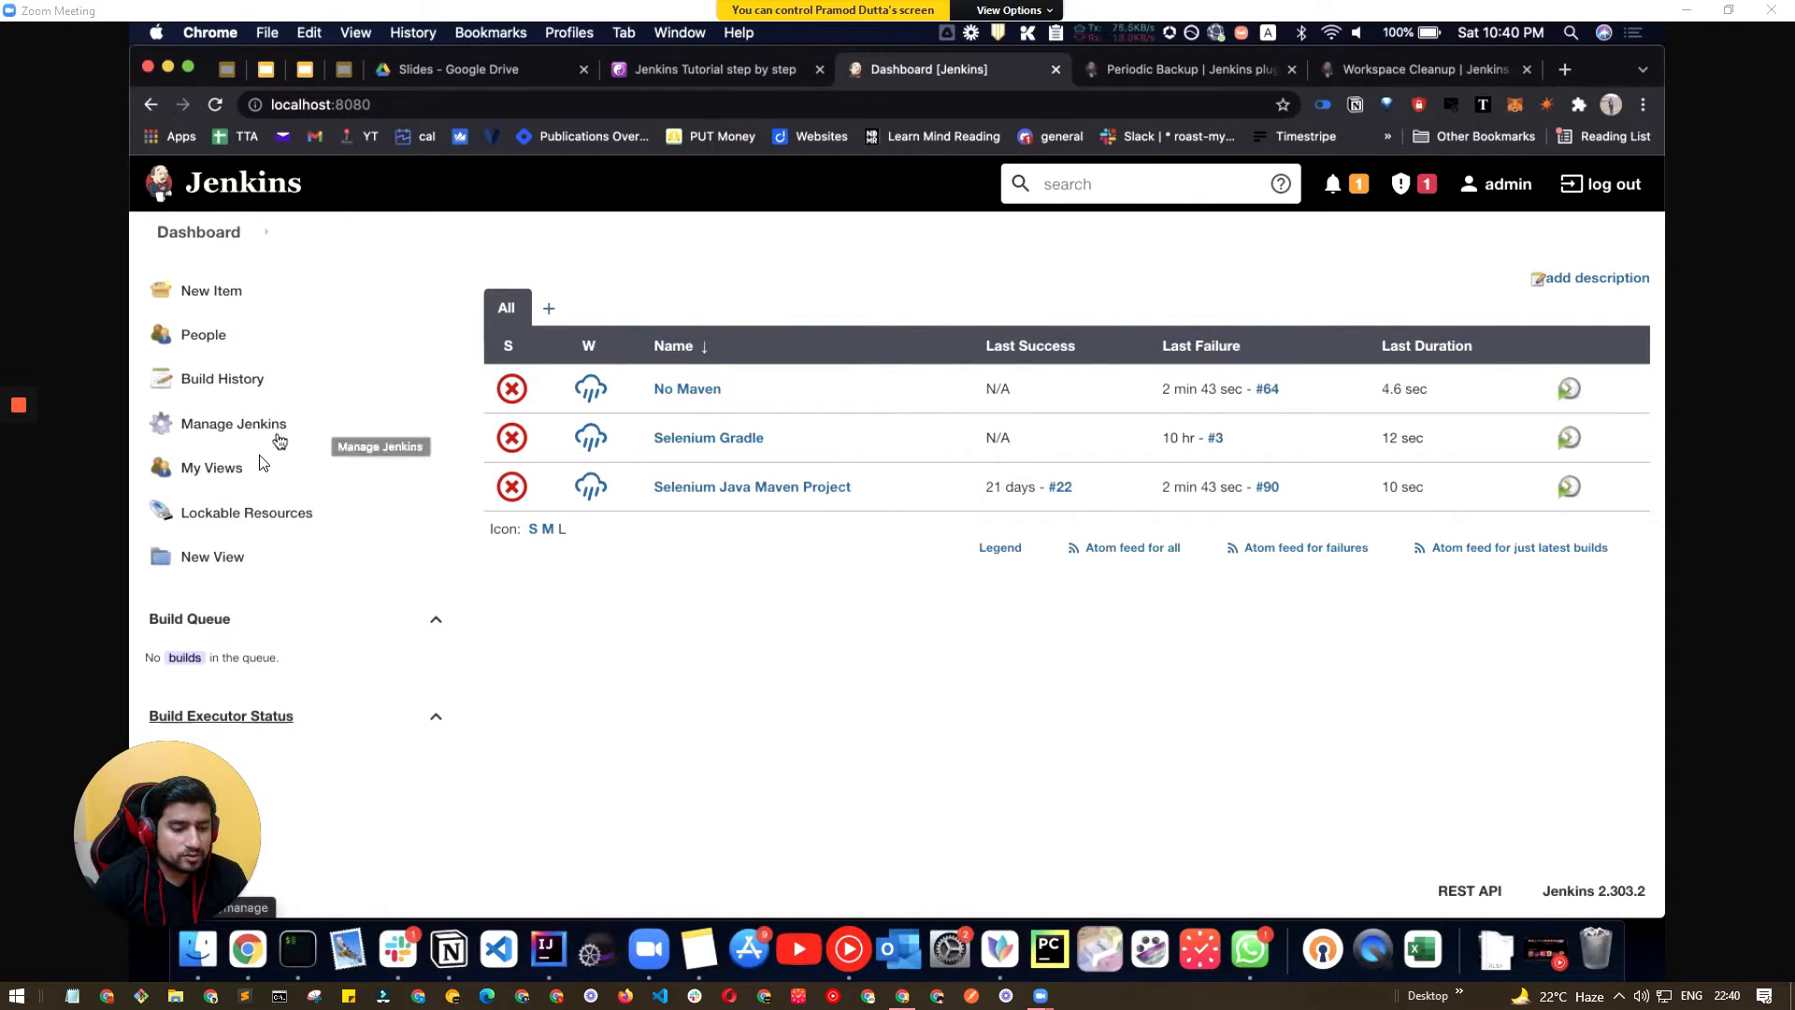
left_click(253, 421)
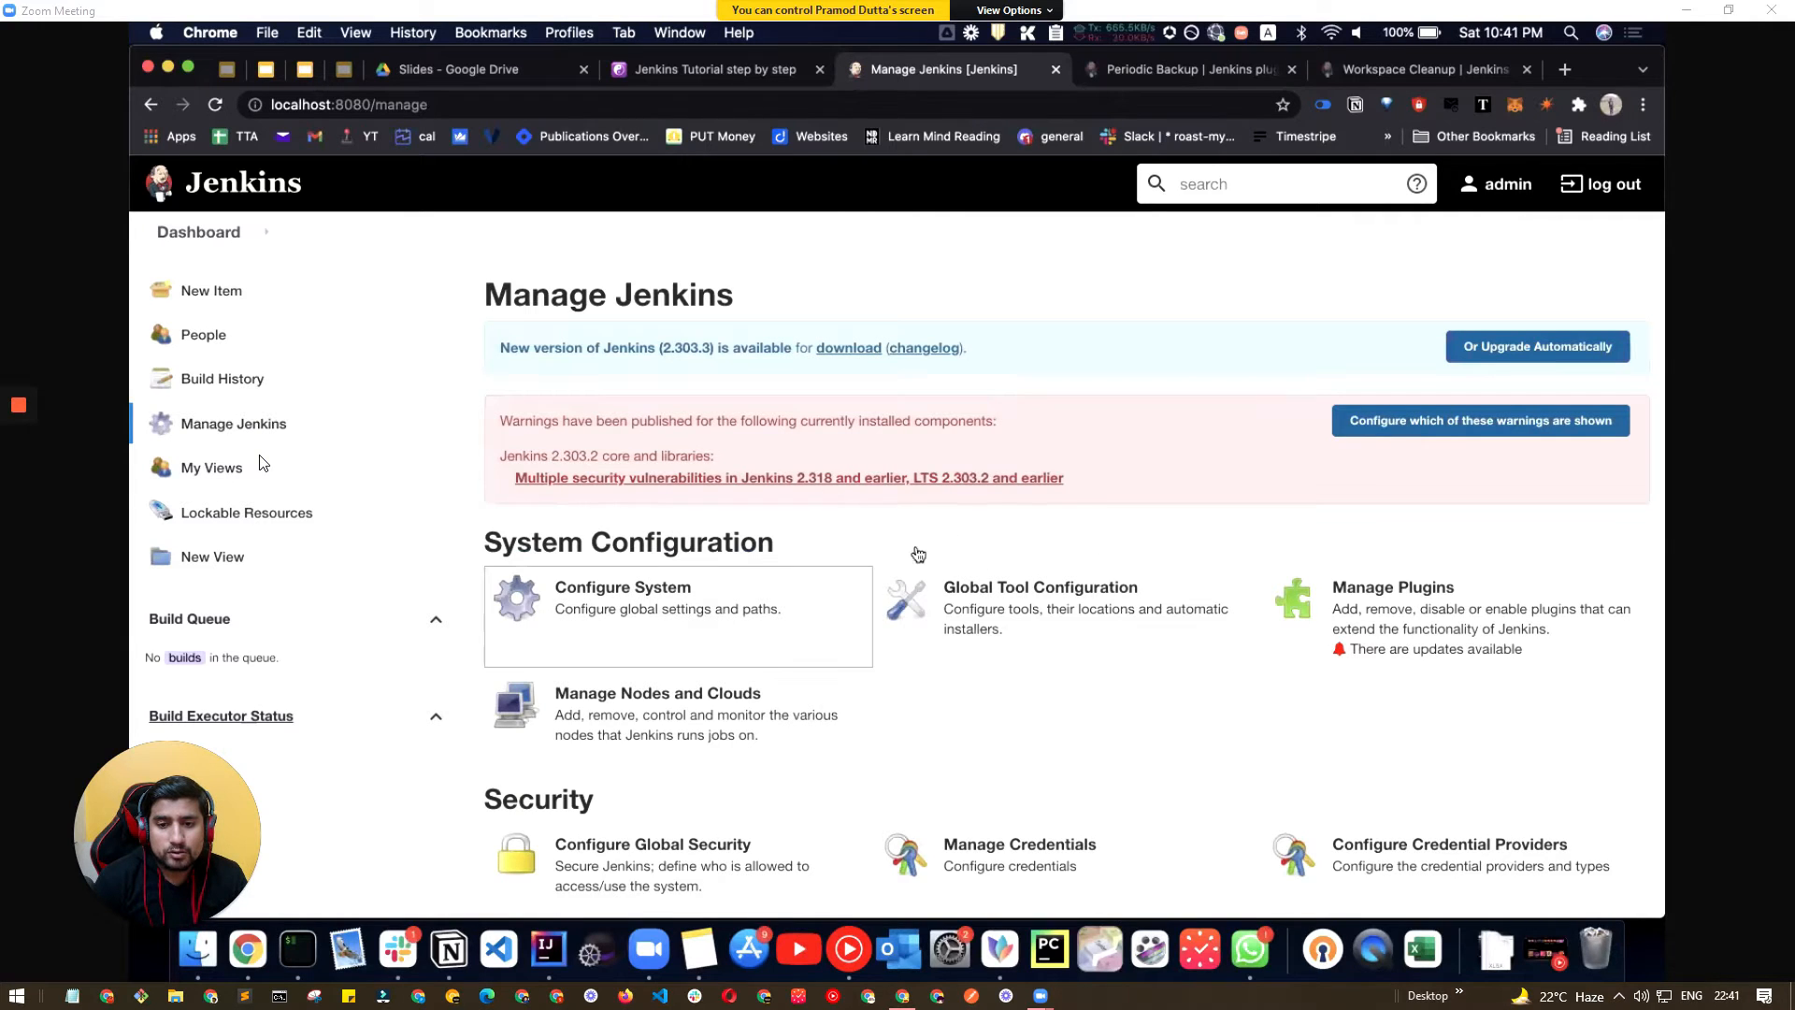
left_click(680, 609)
scroll(725, 687, "down", 5)
scroll(726, 689, "down", 15)
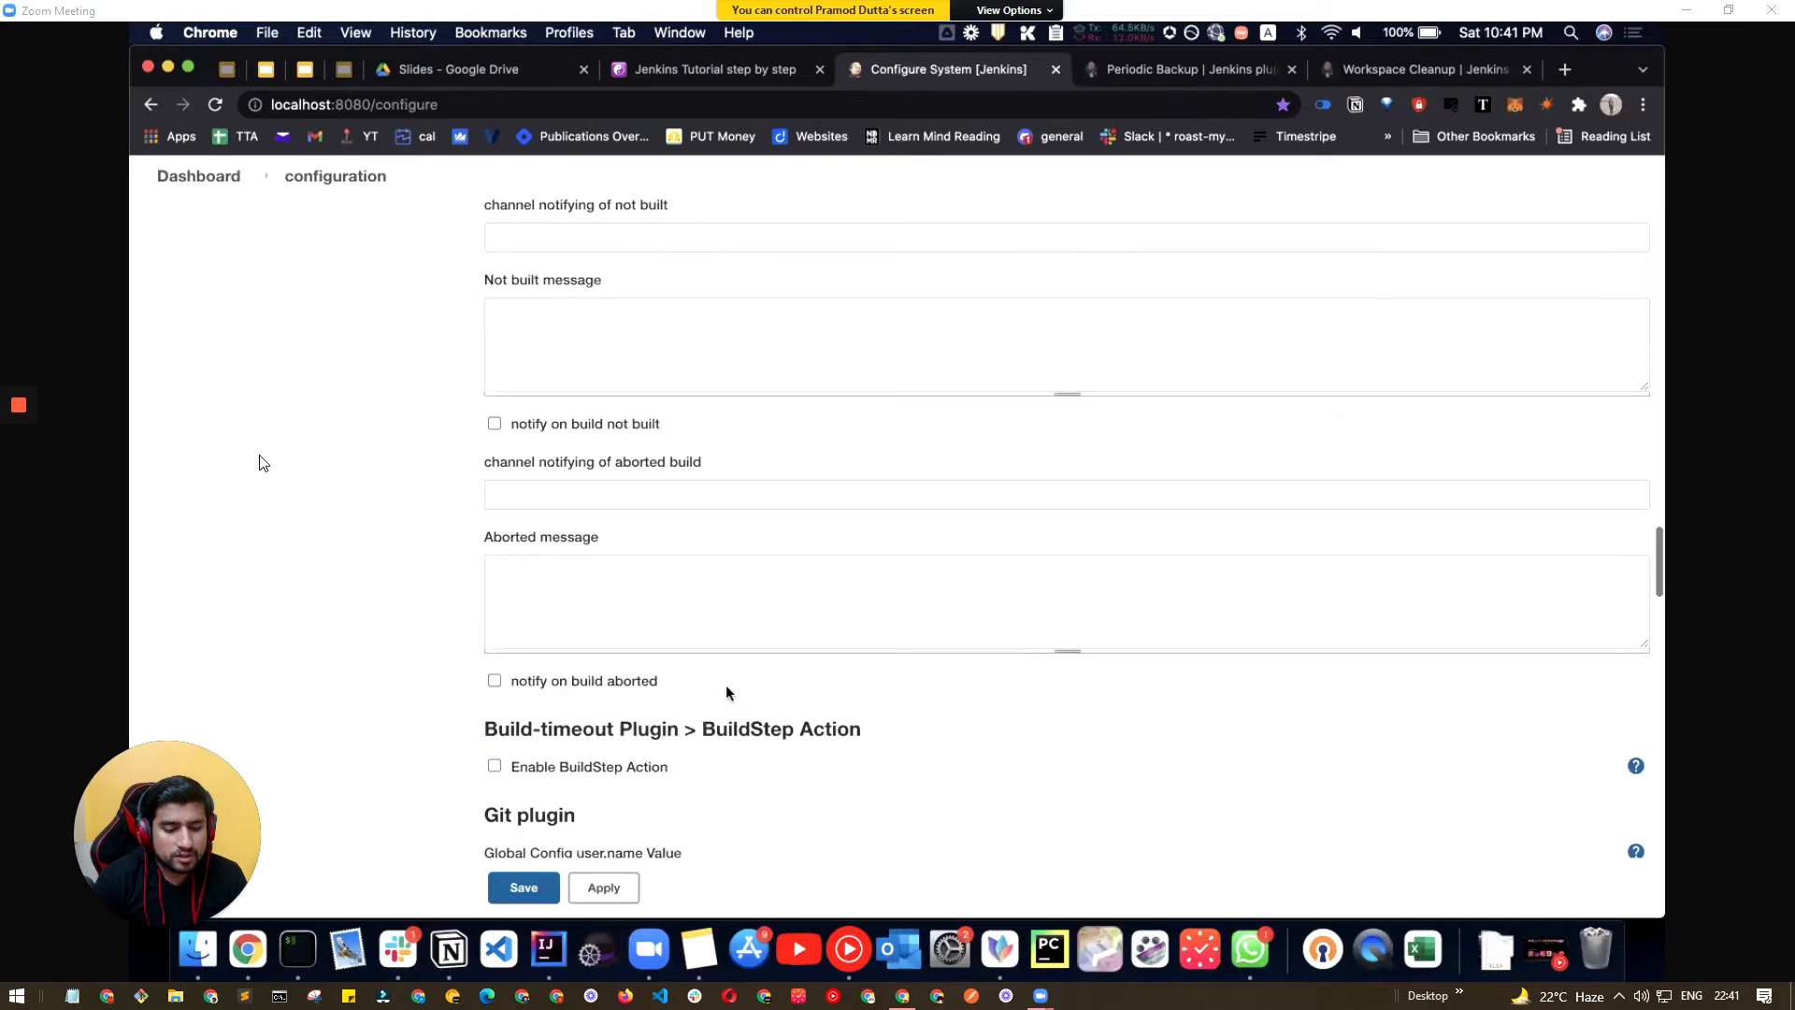
scroll(726, 689, "up", 2)
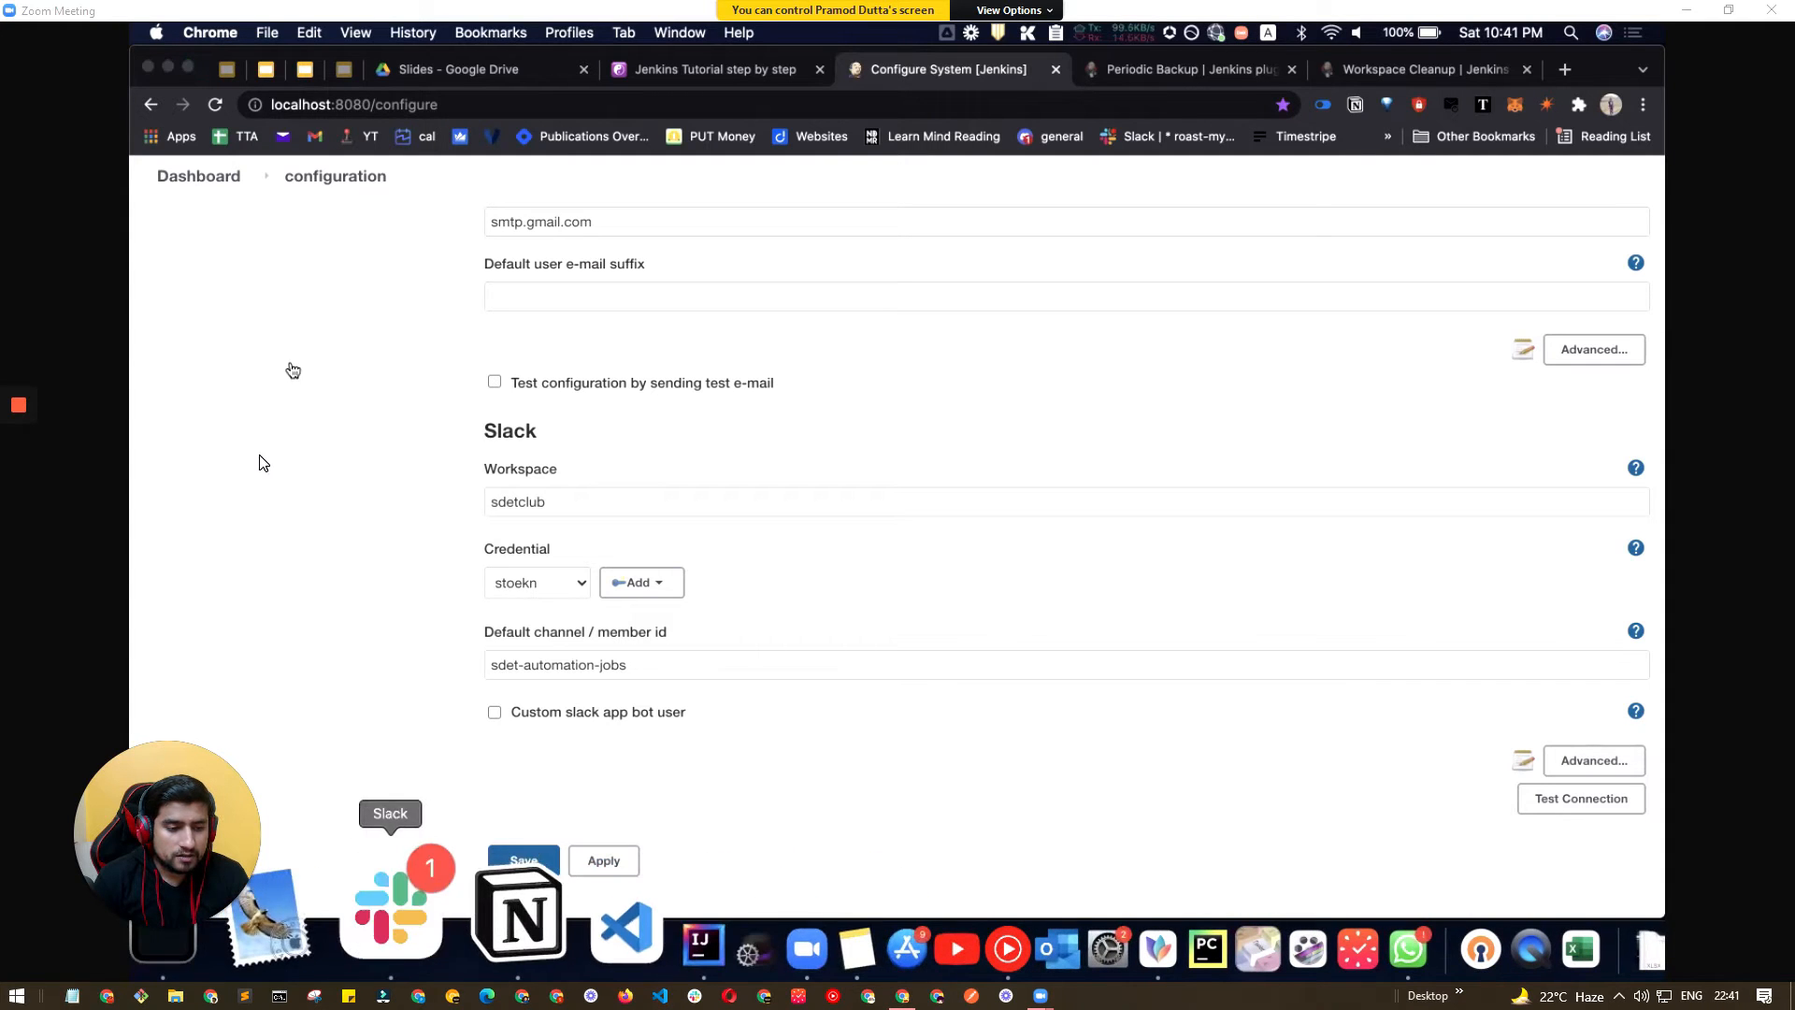
Step: Switch to Slack and examine the Jenkins build notifications in the sdet-automation-jobs channel
left_click(391, 905)
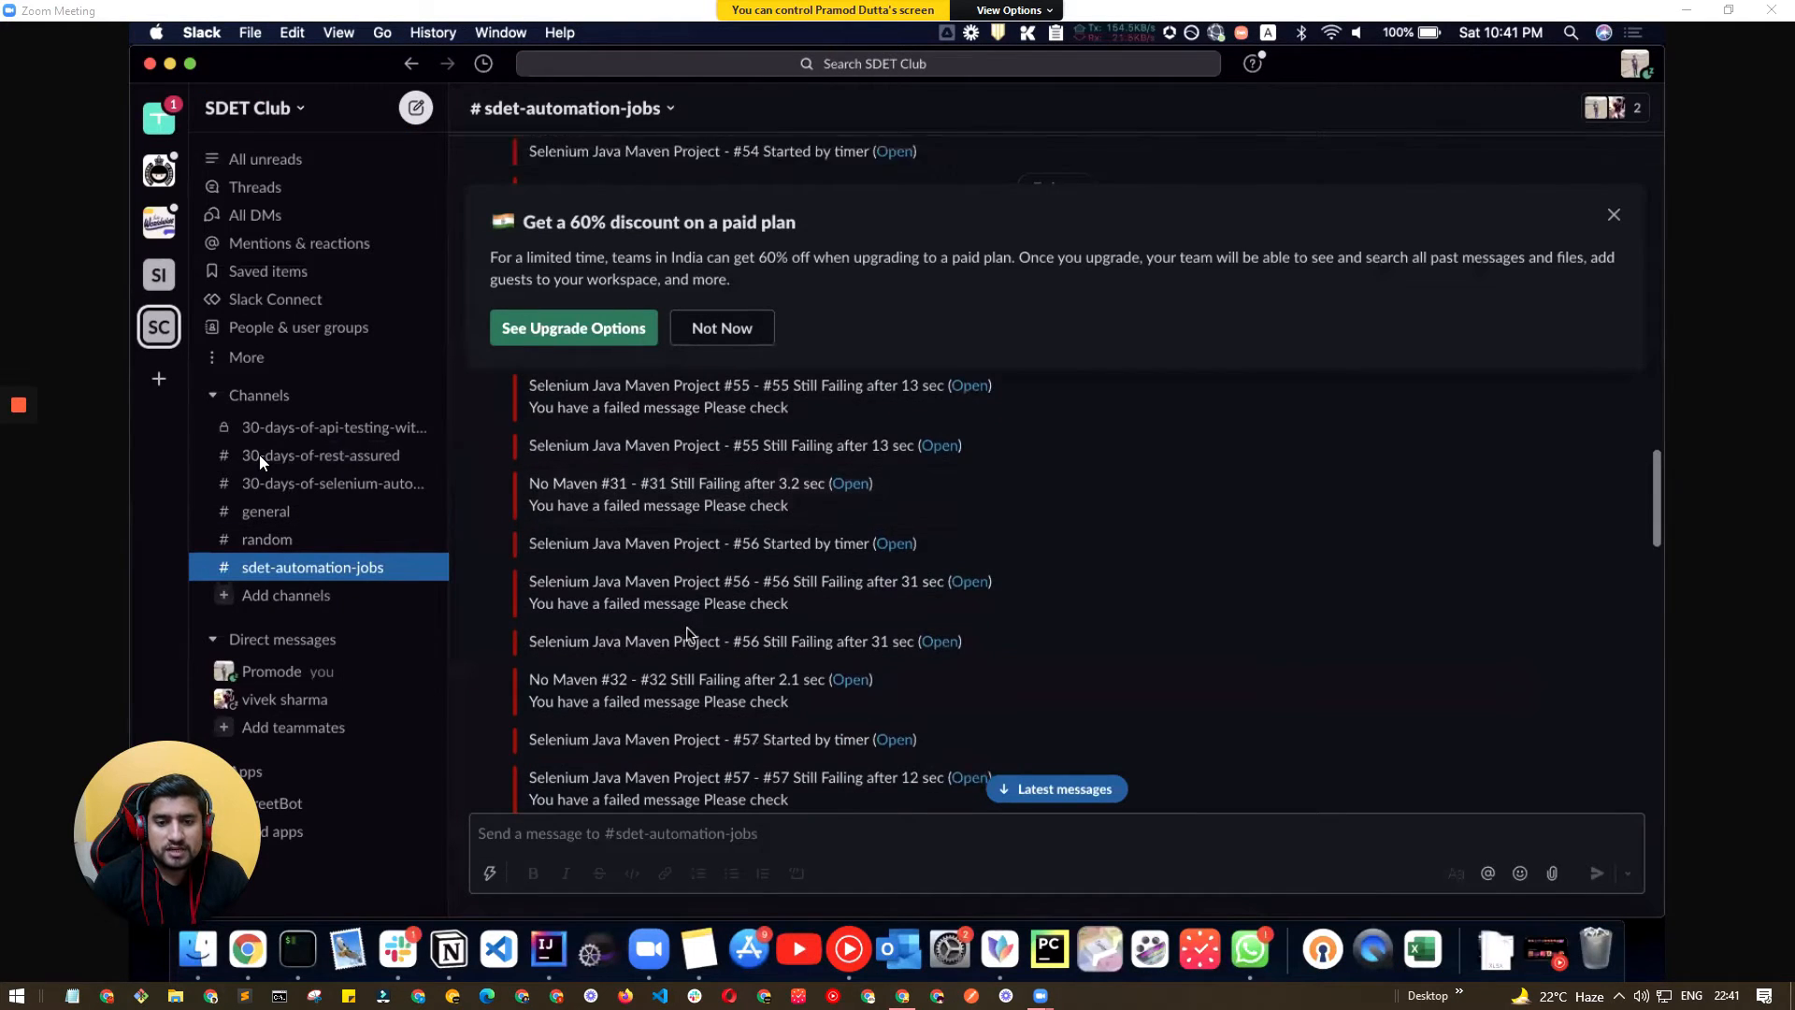
scroll(689, 634, "down", 10)
scroll(689, 634, "down", 15)
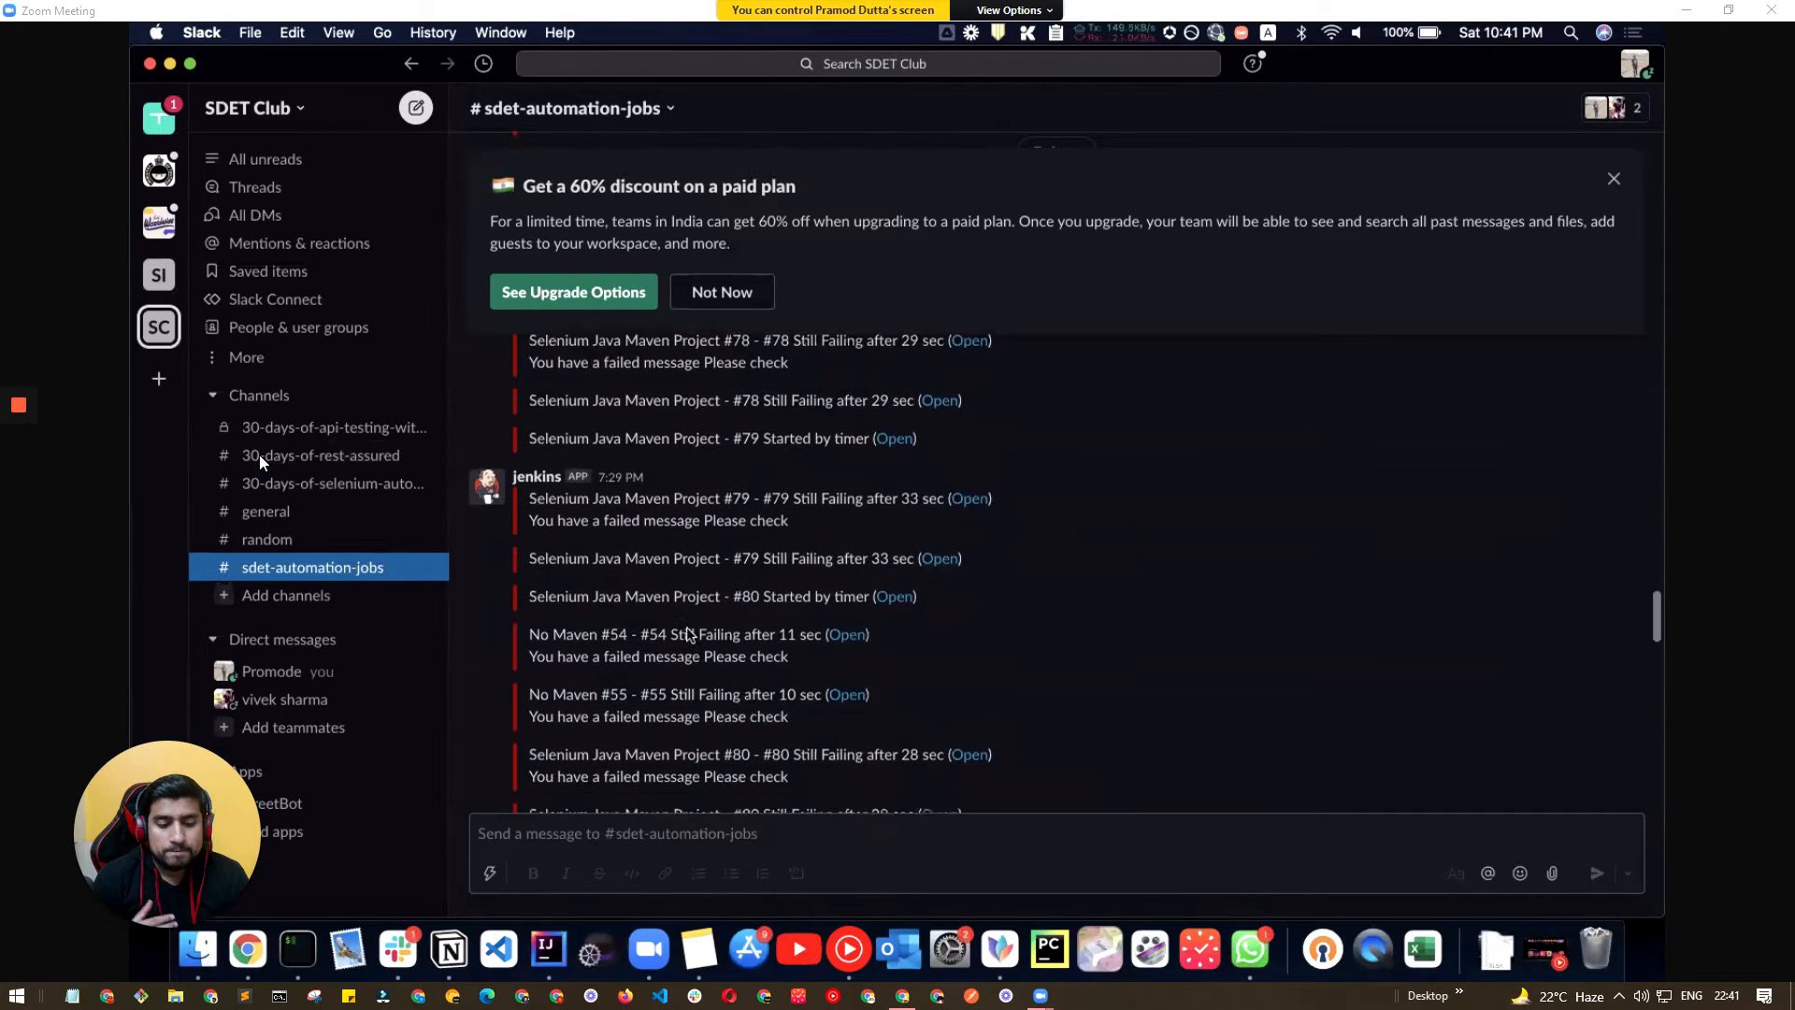
scroll(687, 634, "down", 1)
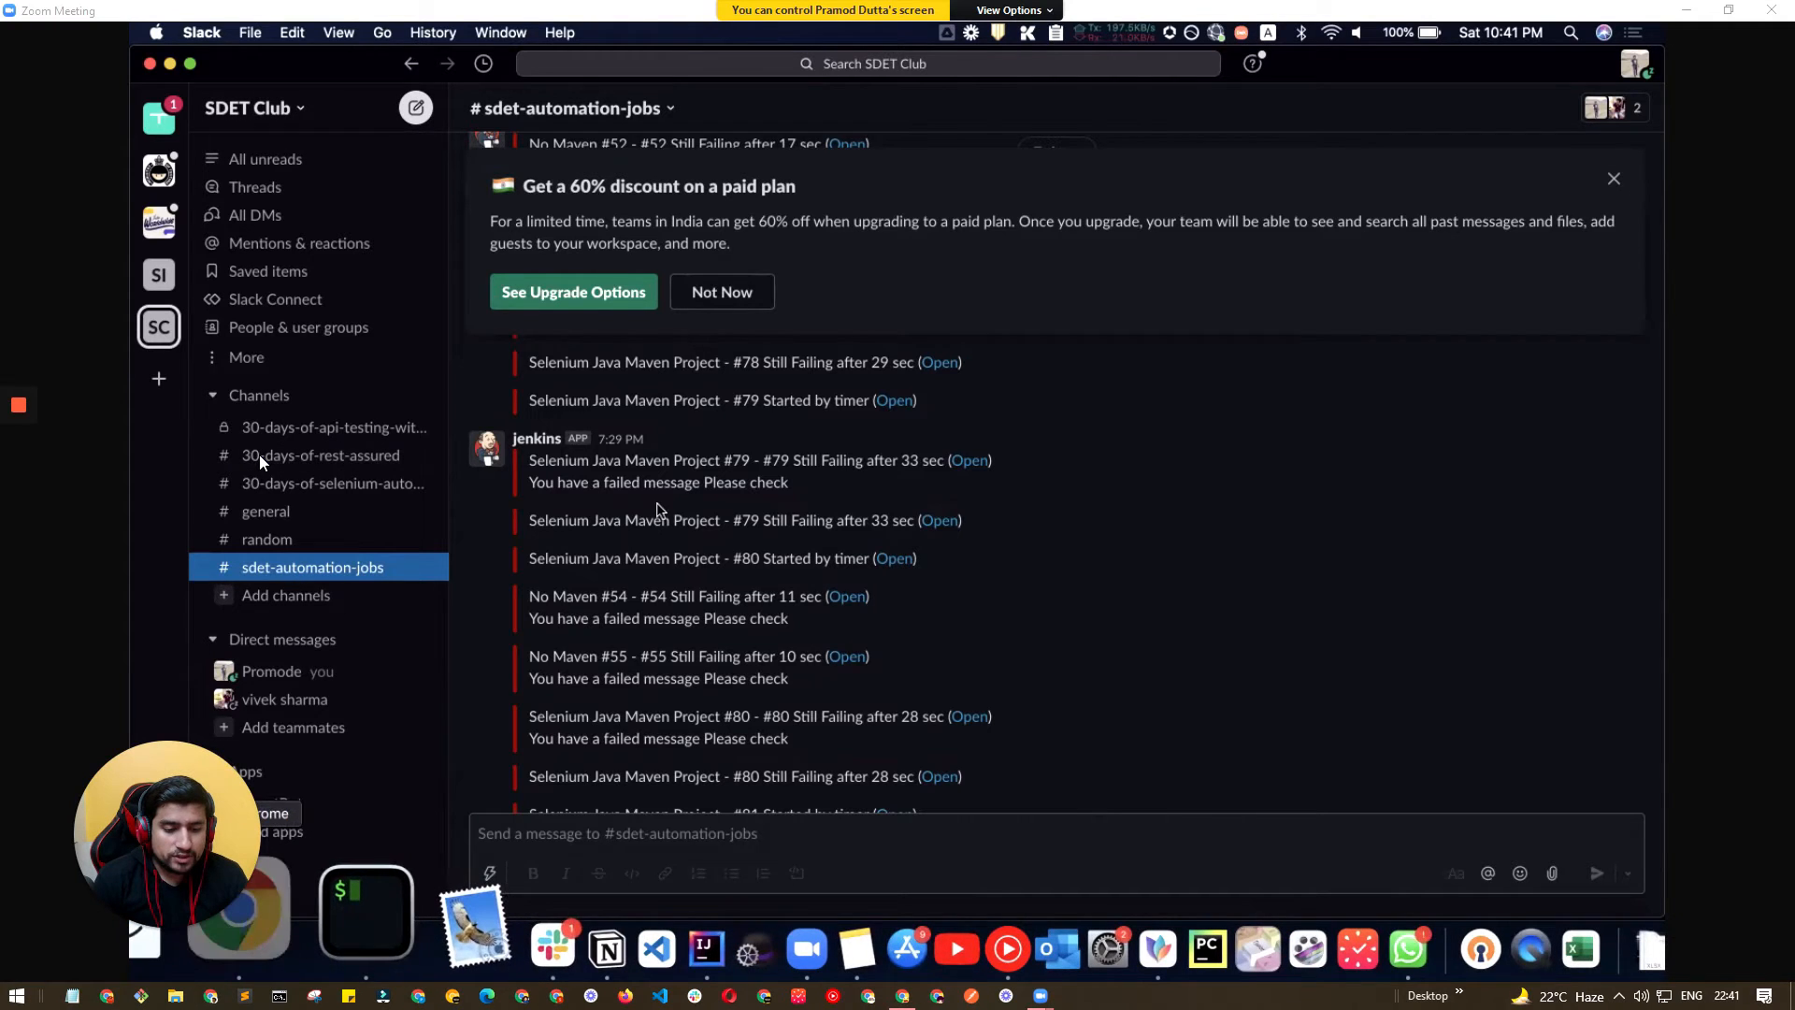
Step: Switch back to the Jenkins configuration in Chrome, select the Slack workspace name and expand the advanced Slack settings for review
left_click(252, 945)
double_click(533, 500)
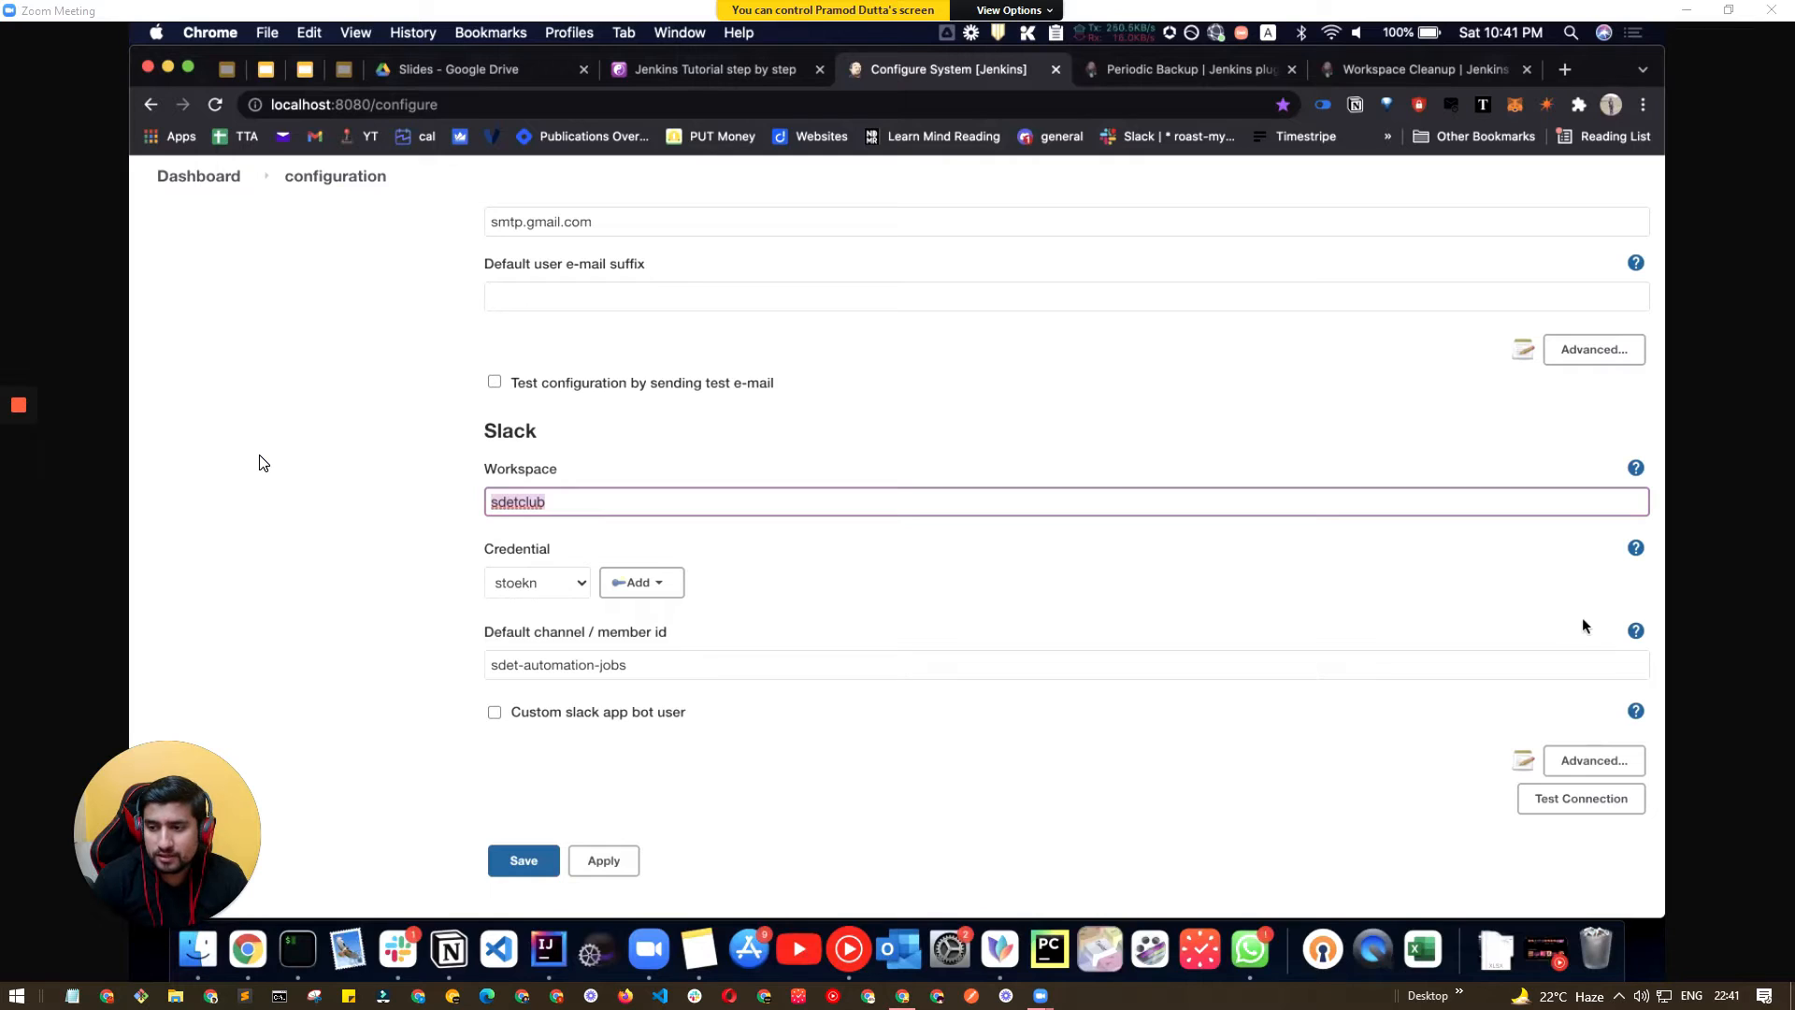
left_click(1585, 759)
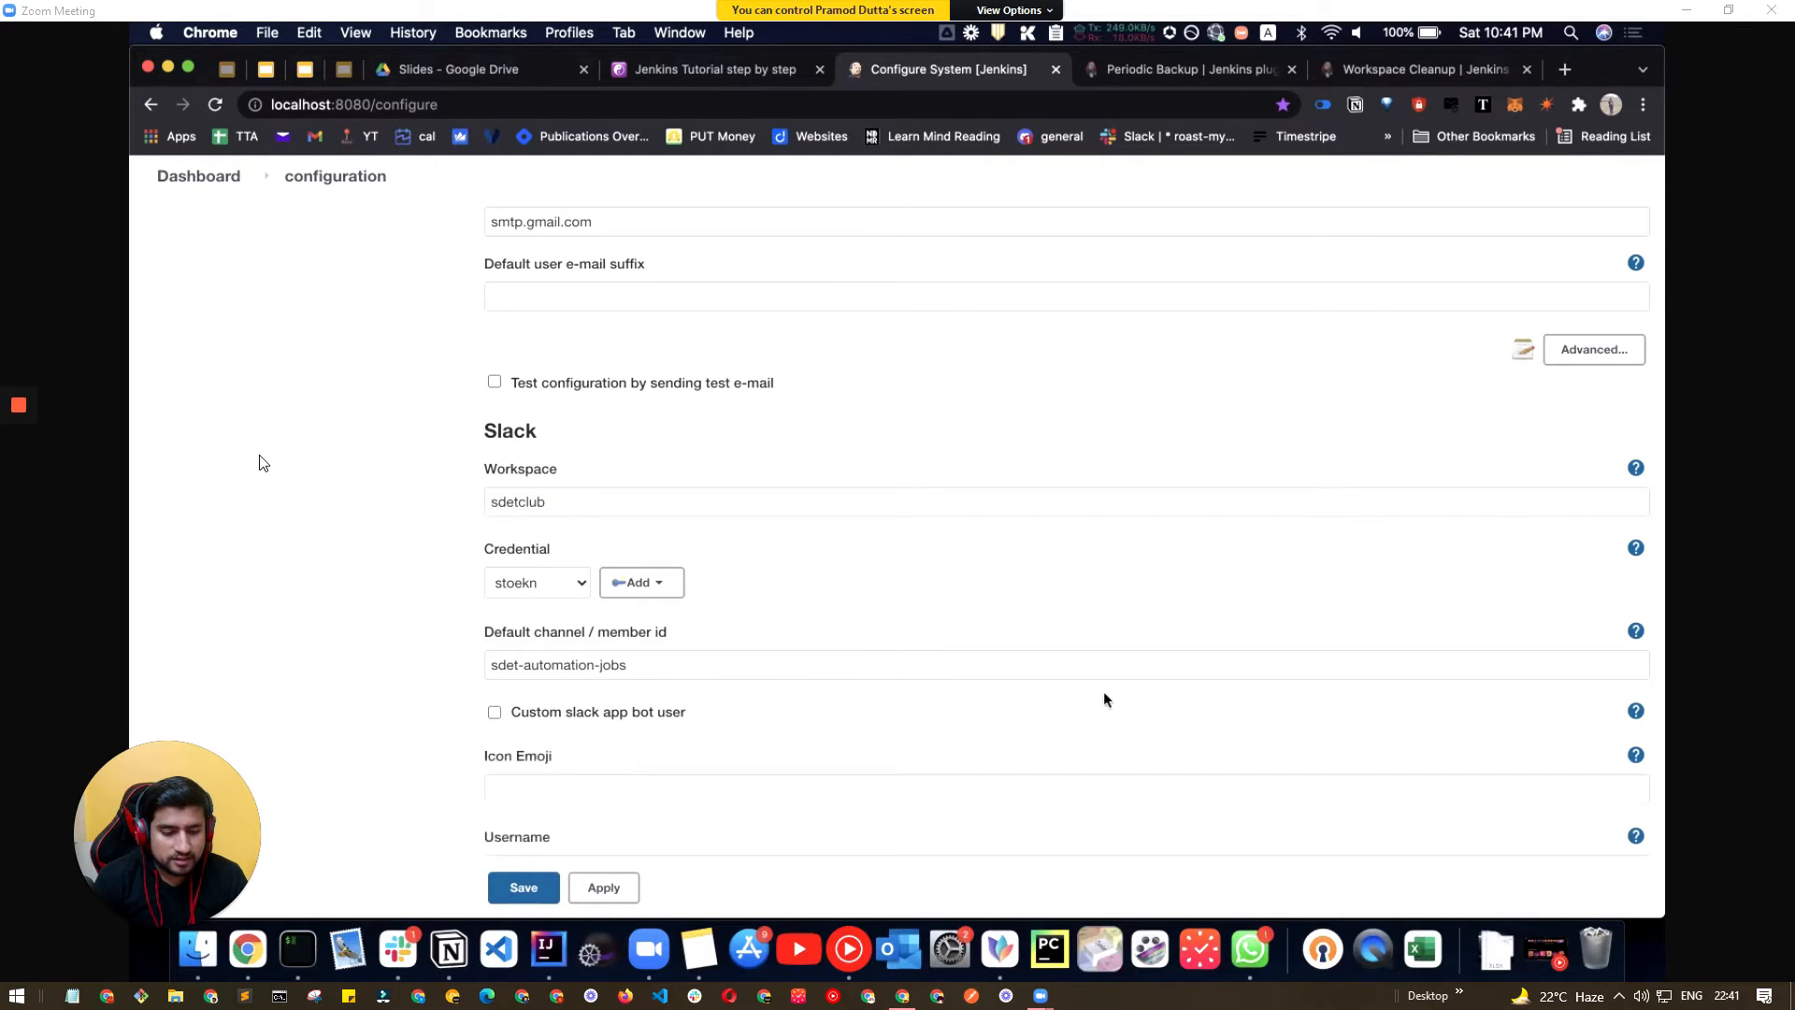
scroll(738, 666, "down", 5)
scroll(737, 665, "up", 2)
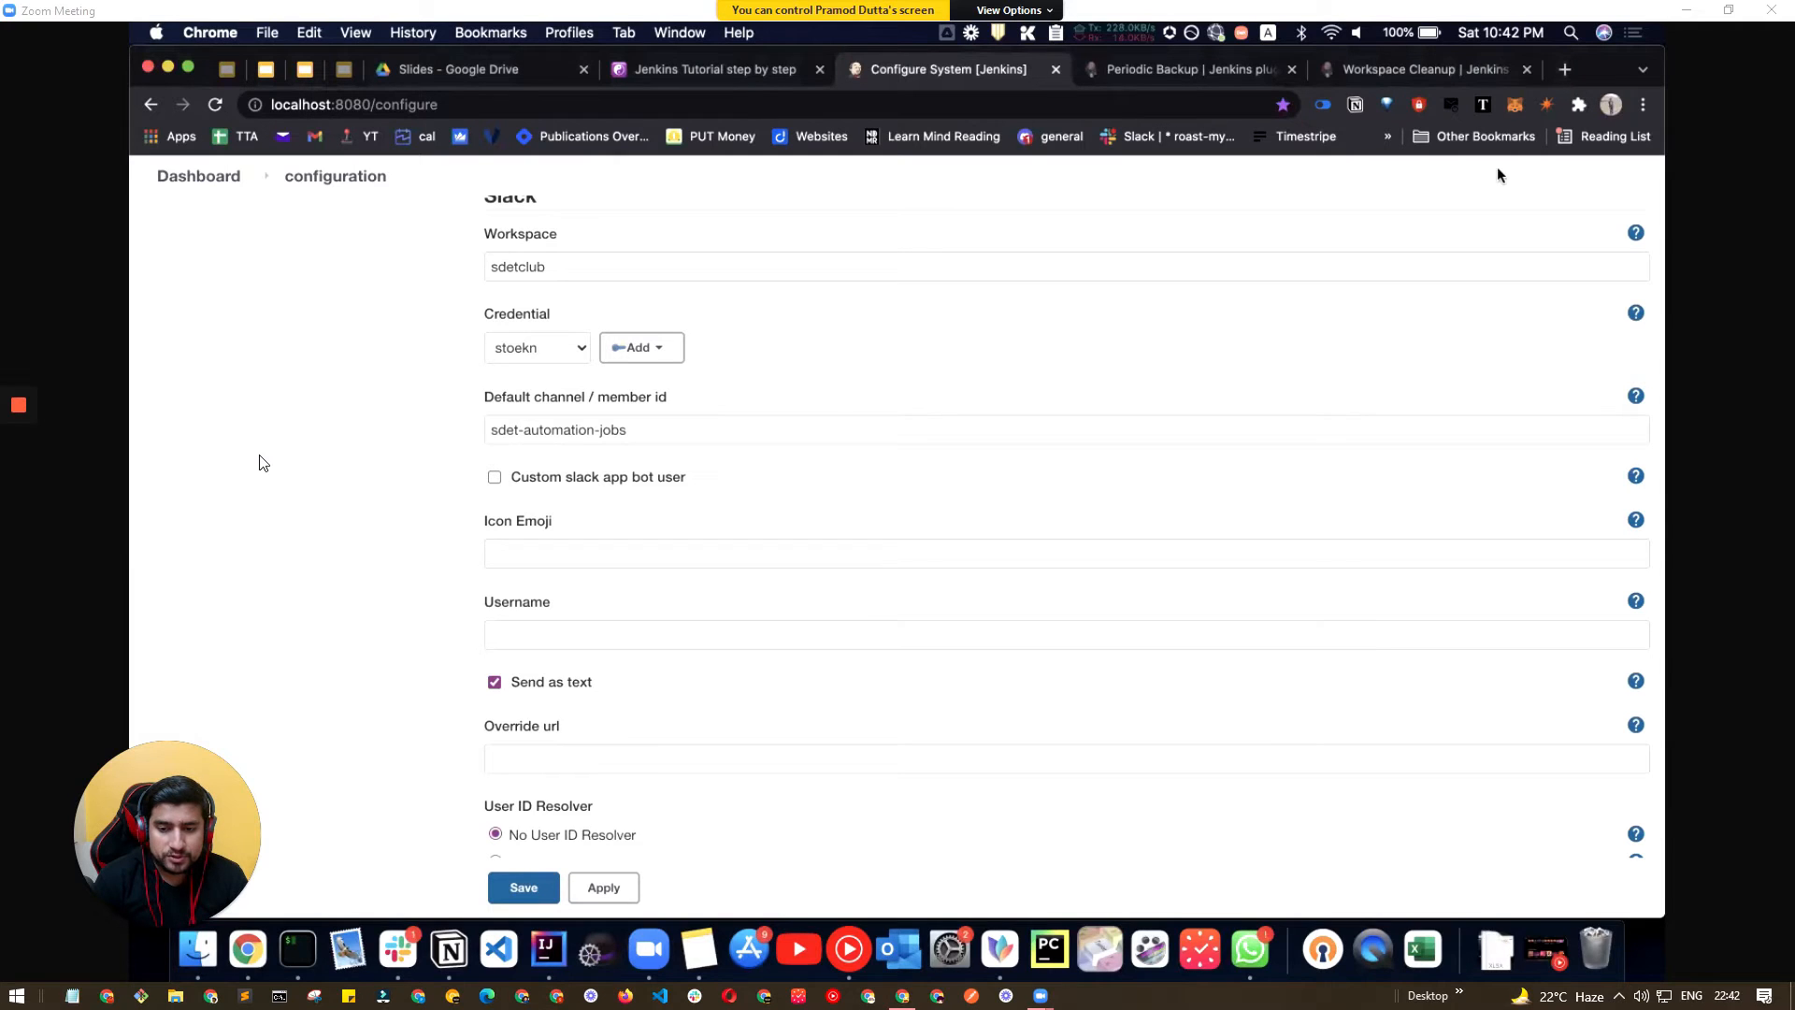
Step: Open the Slack workspace at sdetclub.slack.com in a new browser tab
left_click(1565, 69)
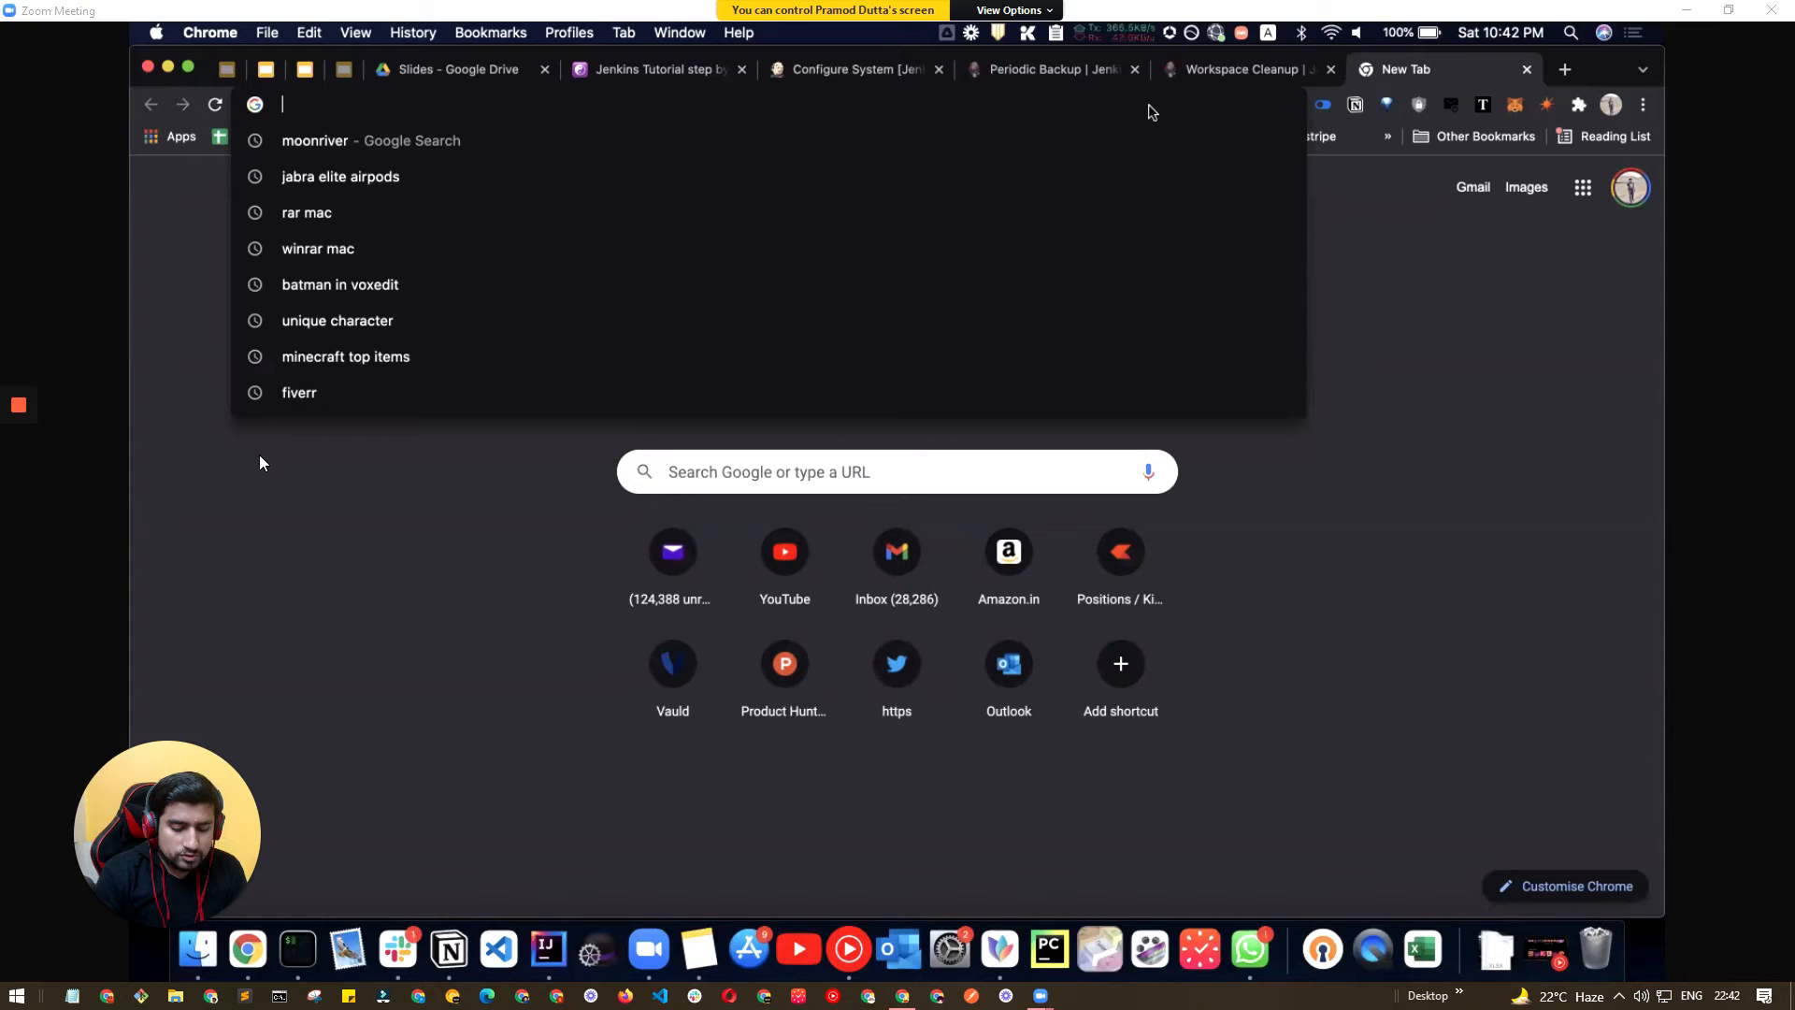
type("sdetclub.slack.com")
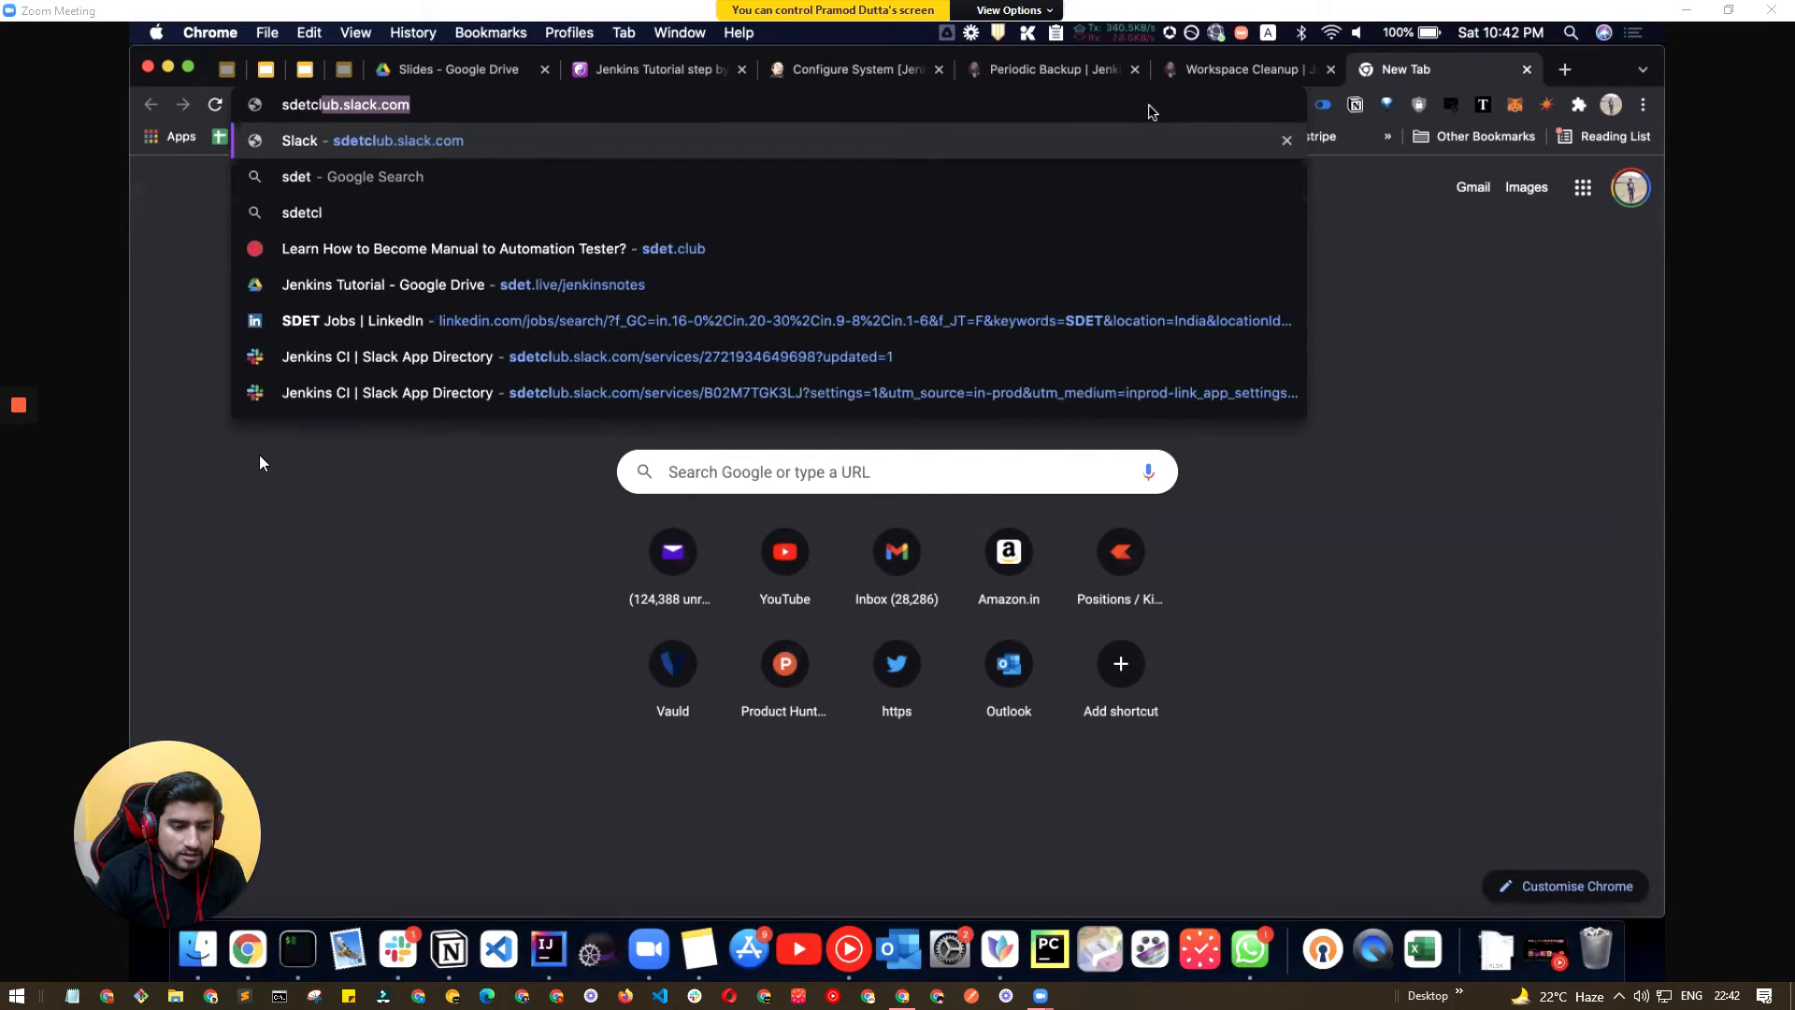
key("Return")
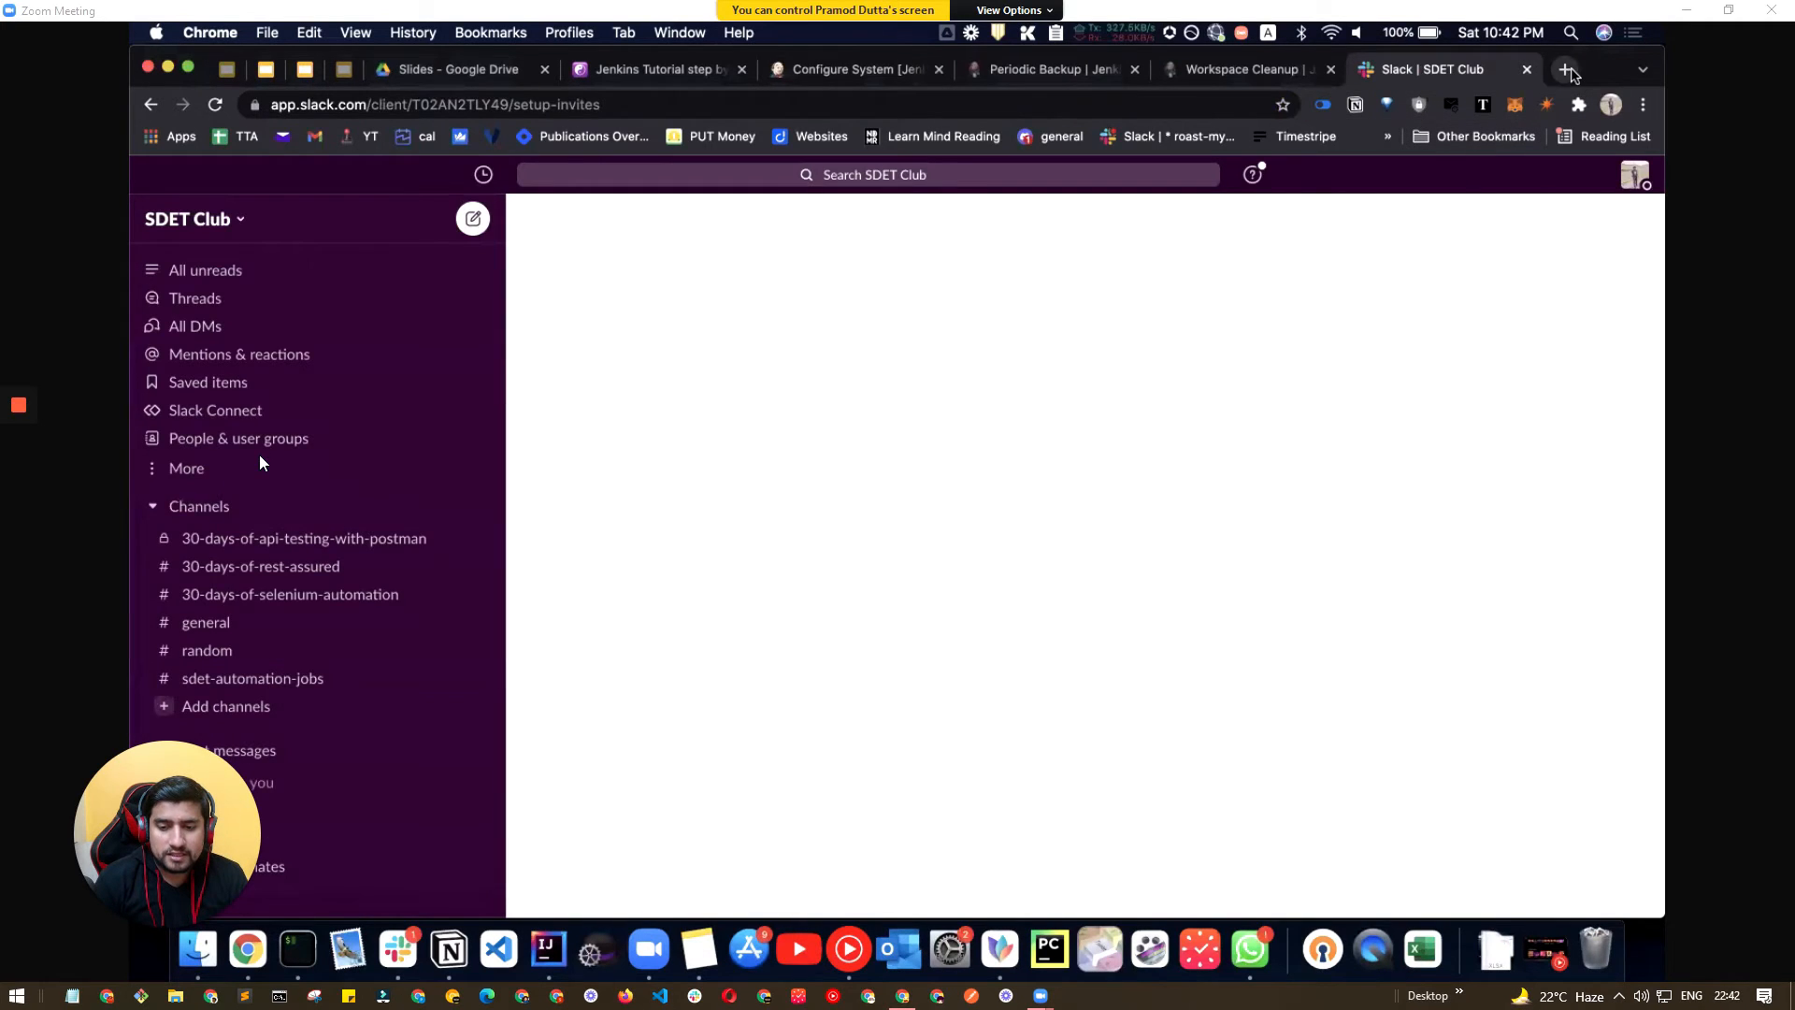
Step: Search Google for "slack notification jenkins" in a new browser tab and open the Slack Notification plugin page
key("super+t")
type("slack")
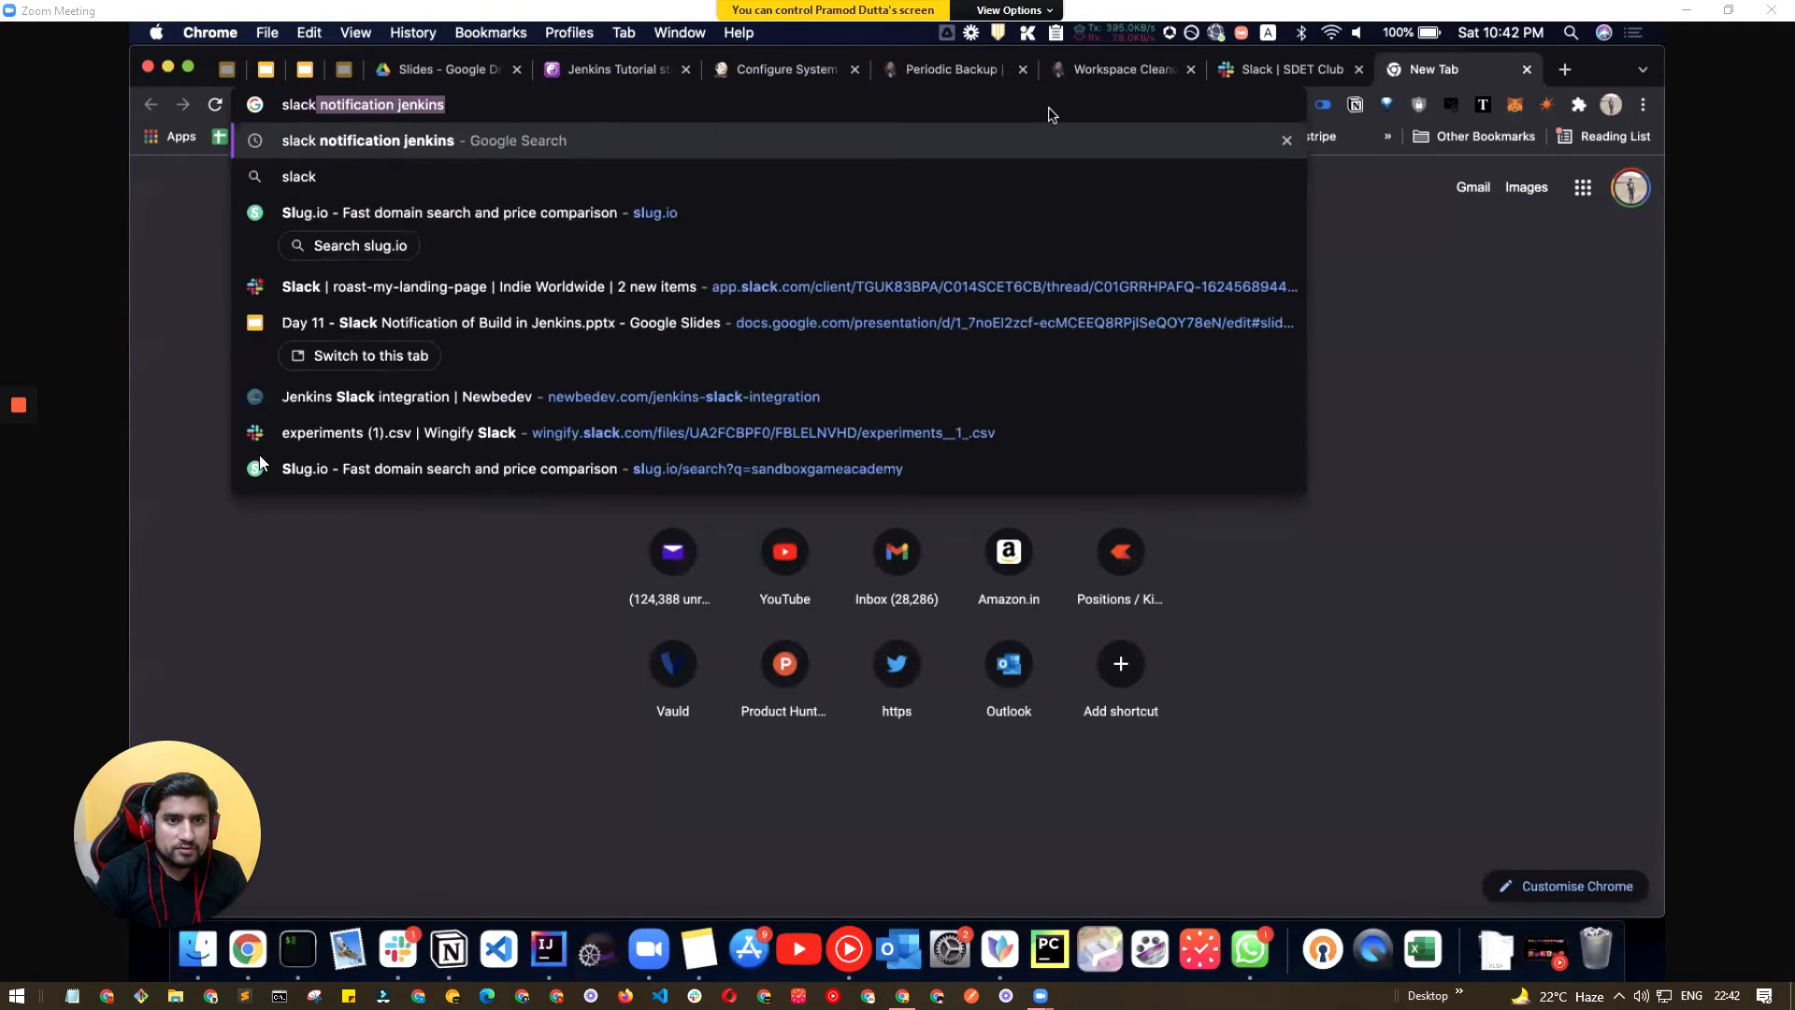
key("Return")
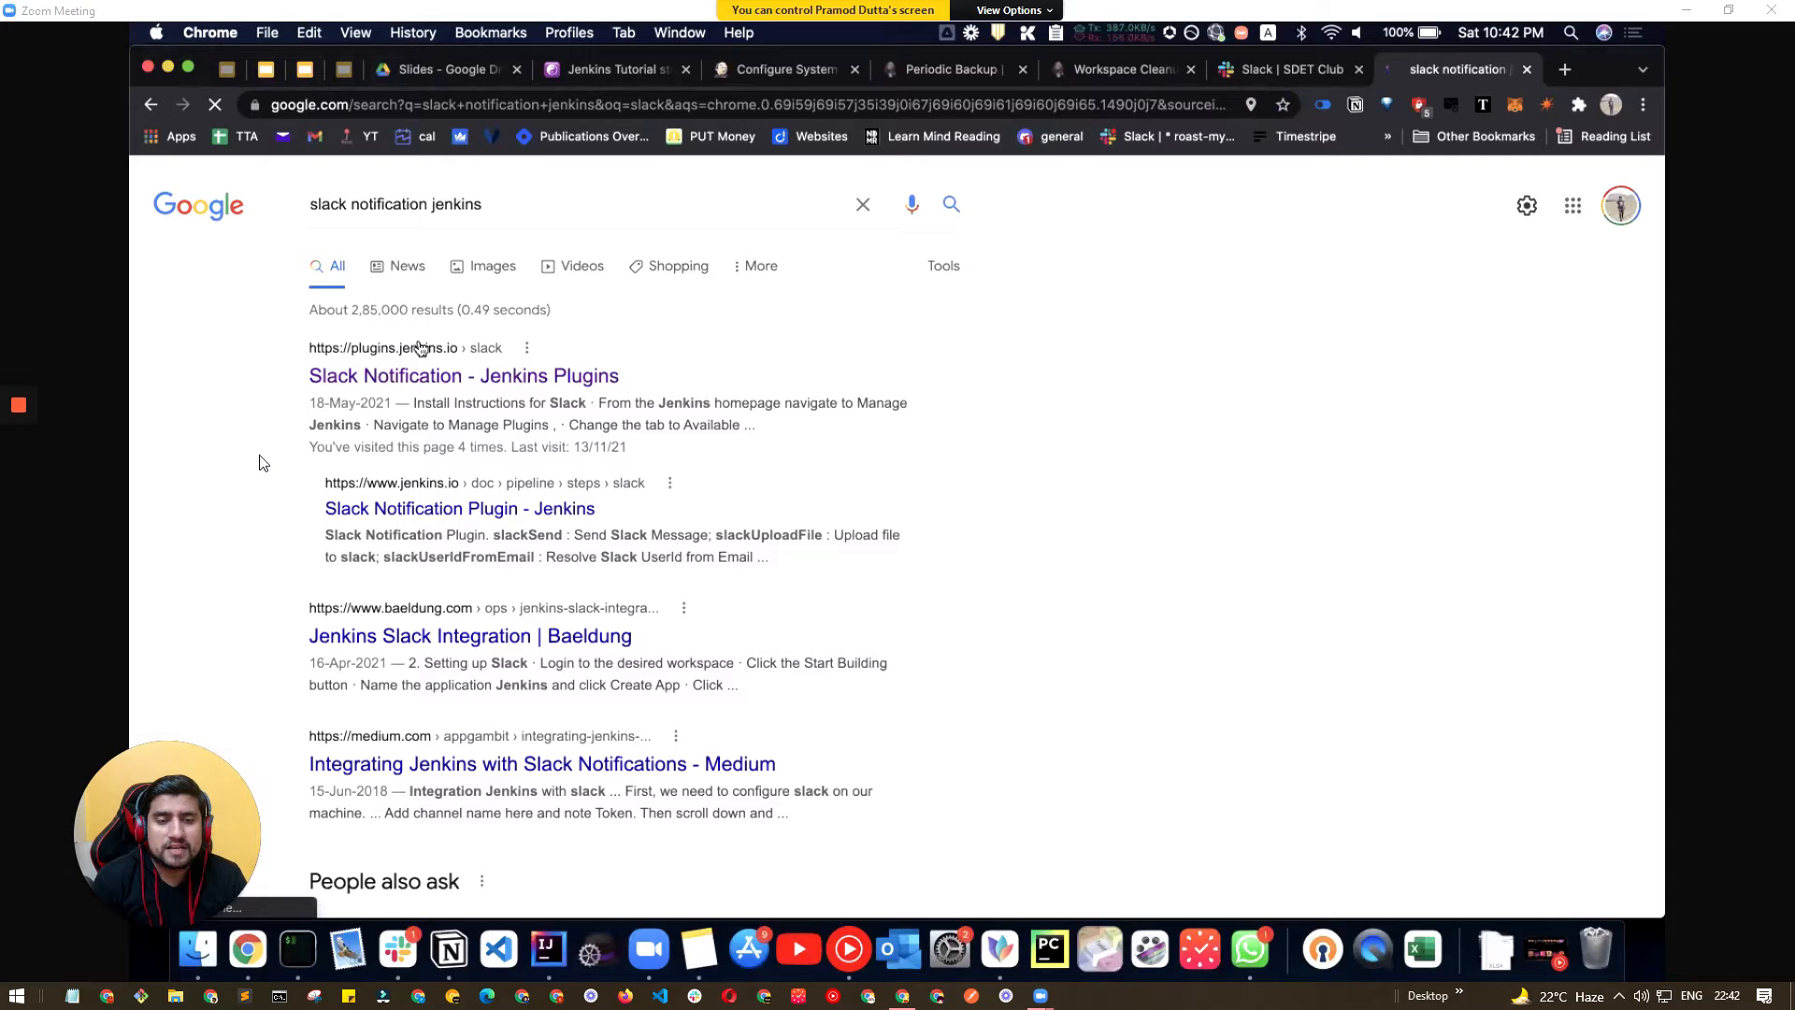
left_click(404, 374)
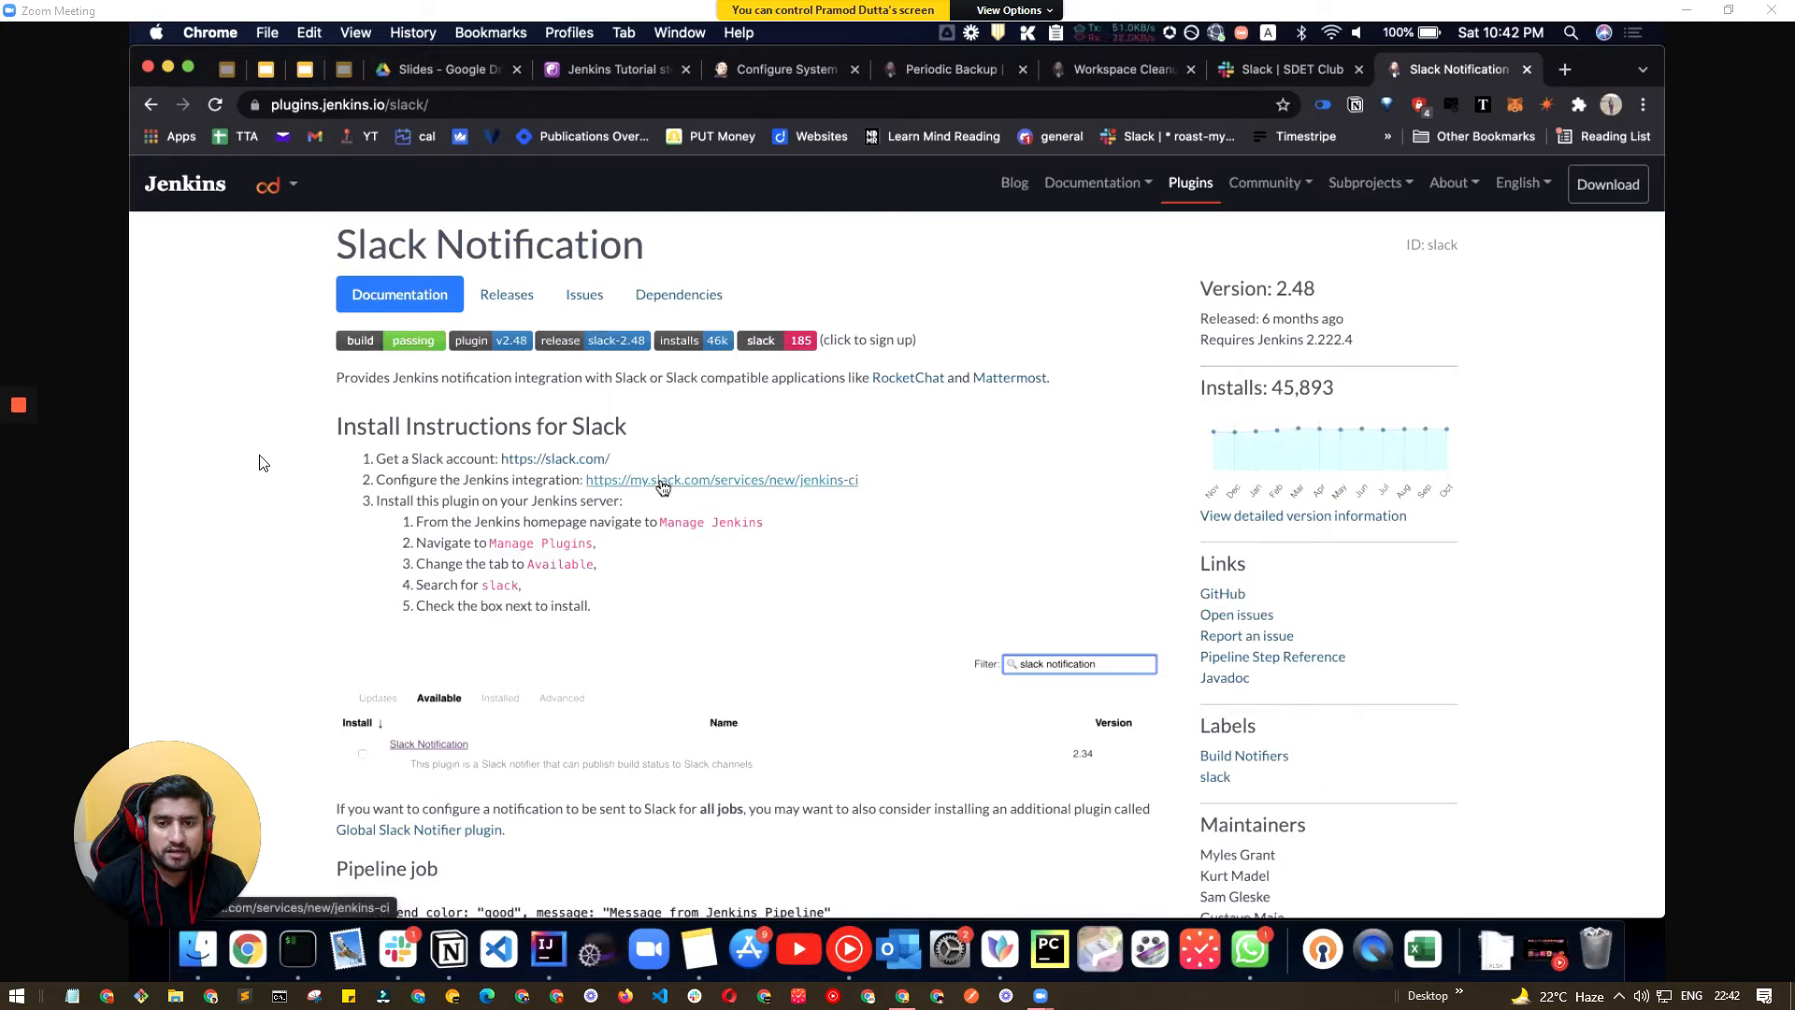
Step: Open the plugin documentation's Jenkins CI integration link in a new tab and switch to it
right_click(661, 484)
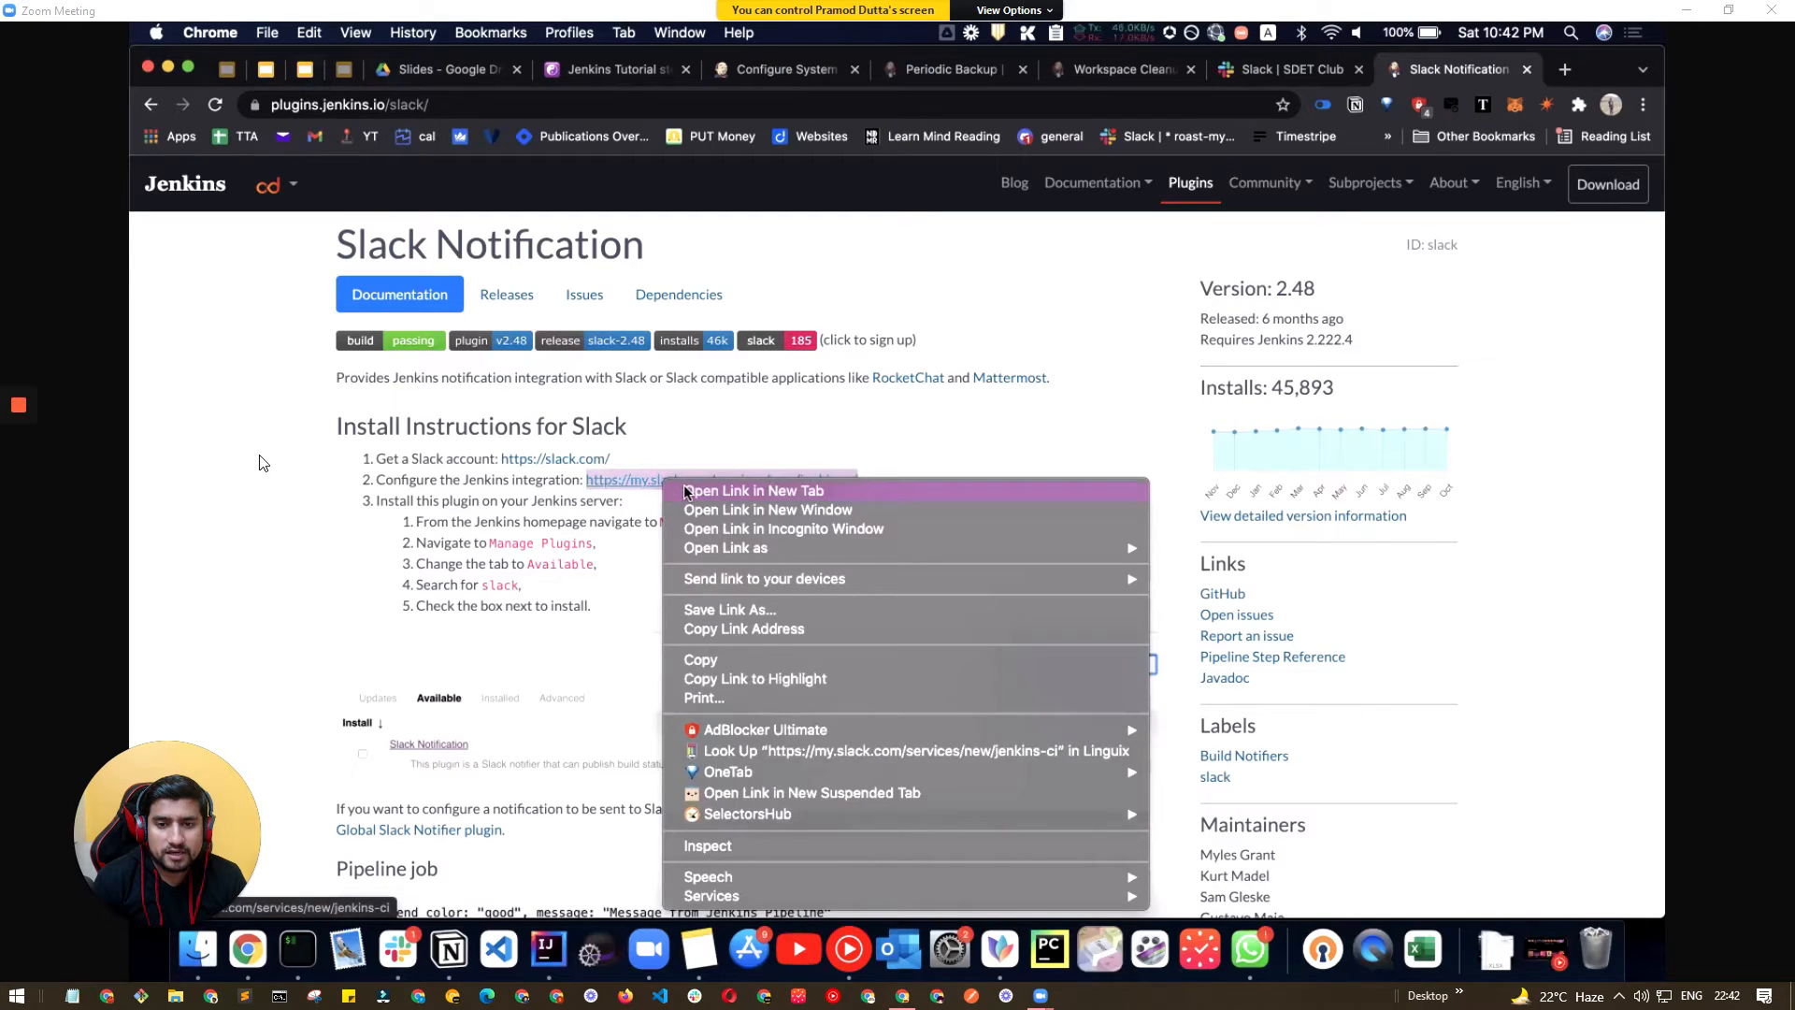
left_click(688, 491)
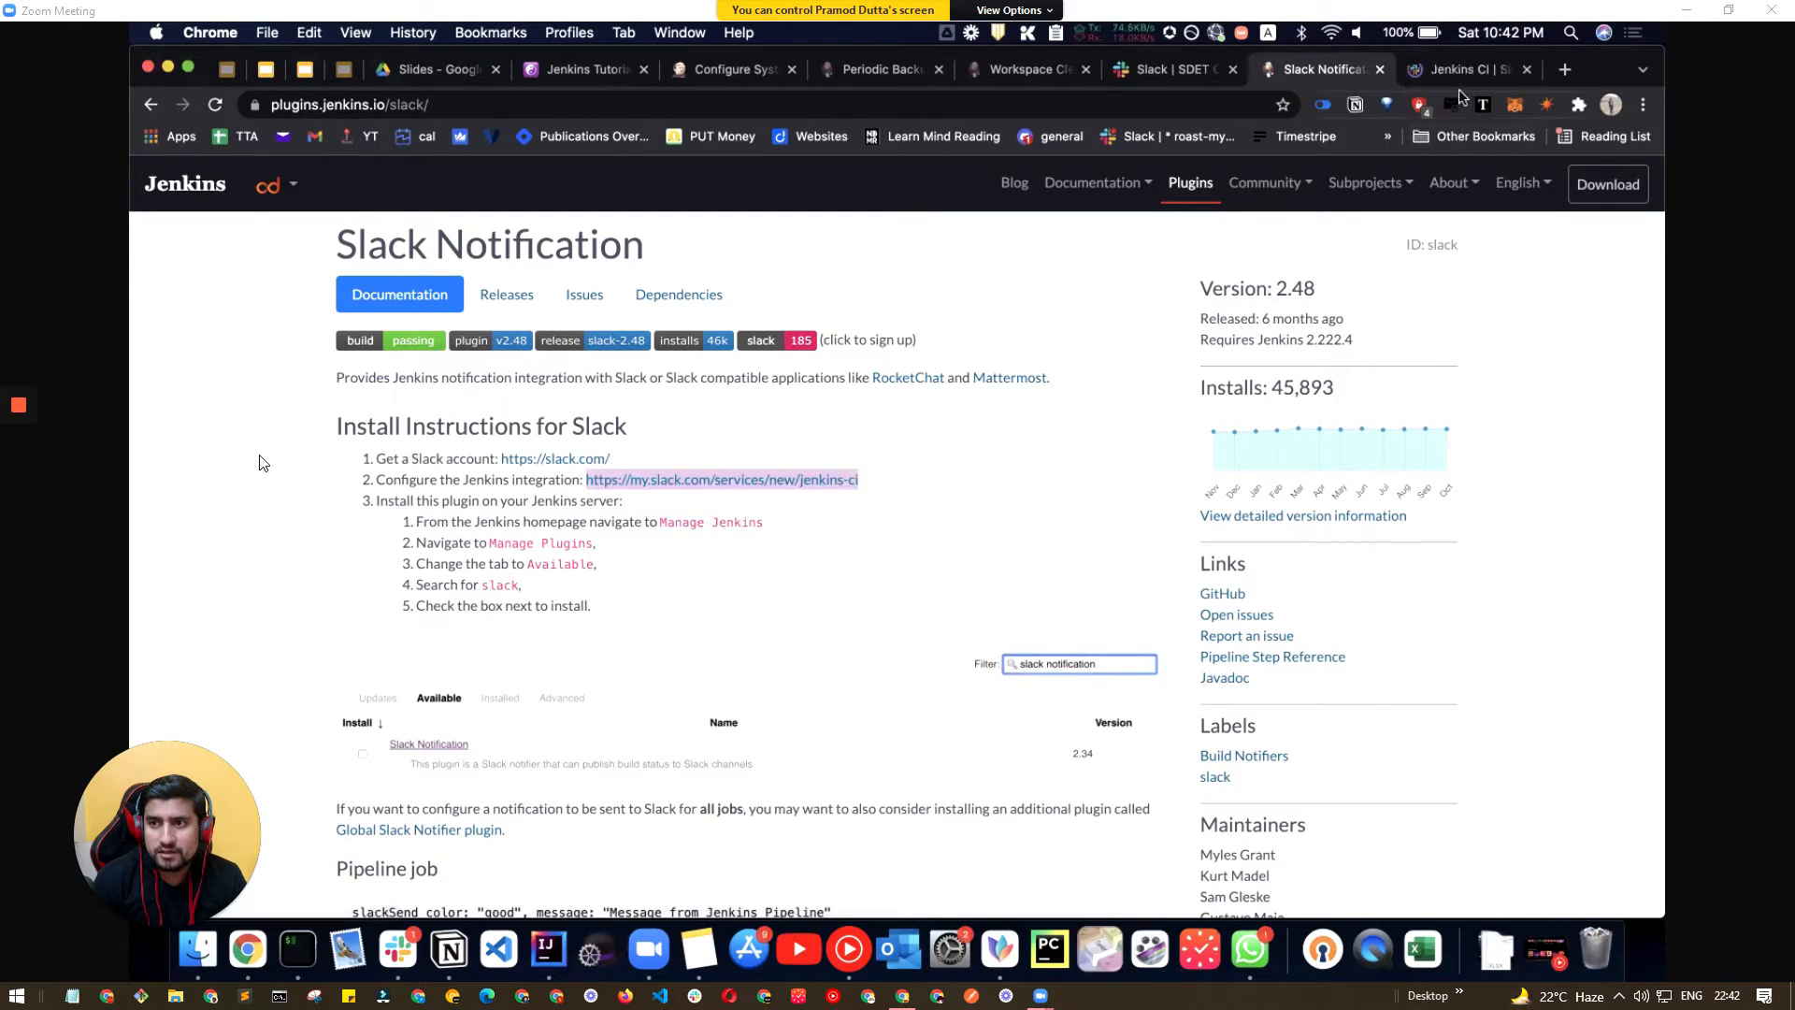
left_click(1455, 81)
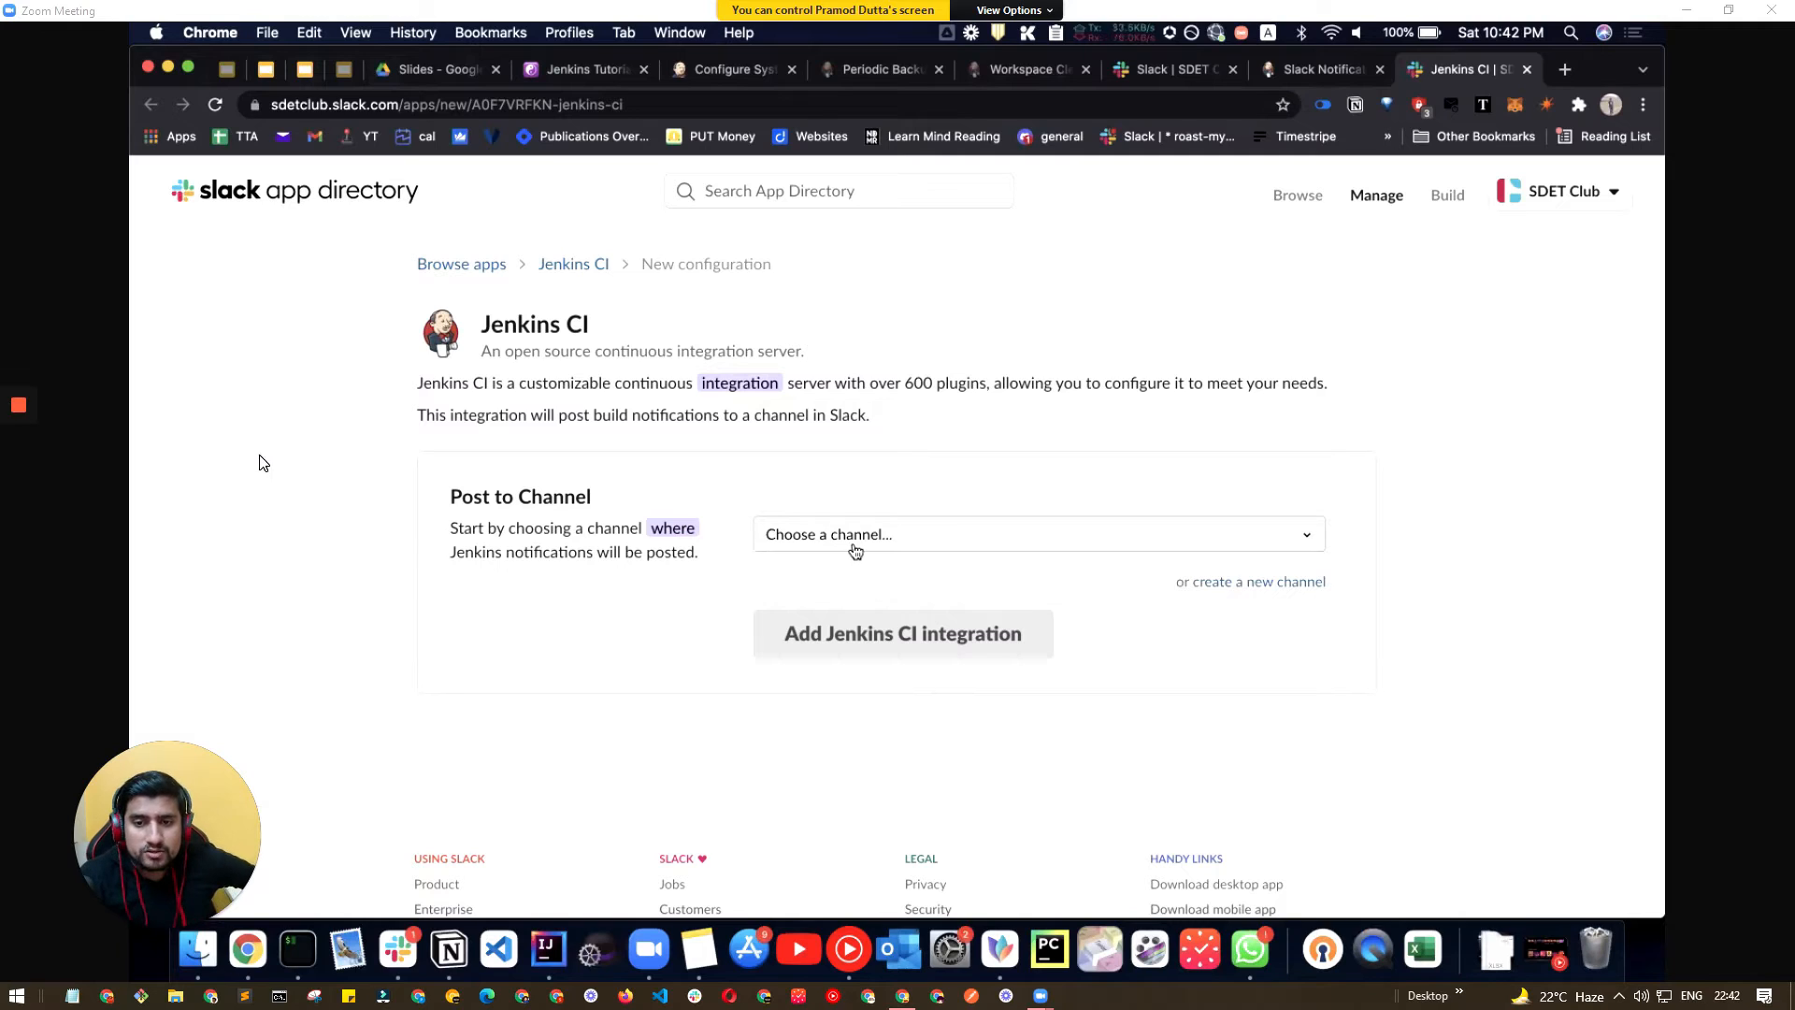
Step: Add the Jenkins CI integration to the SDET Club workspace, posting to the sdet-automation-jobs channel
left_click(855, 551)
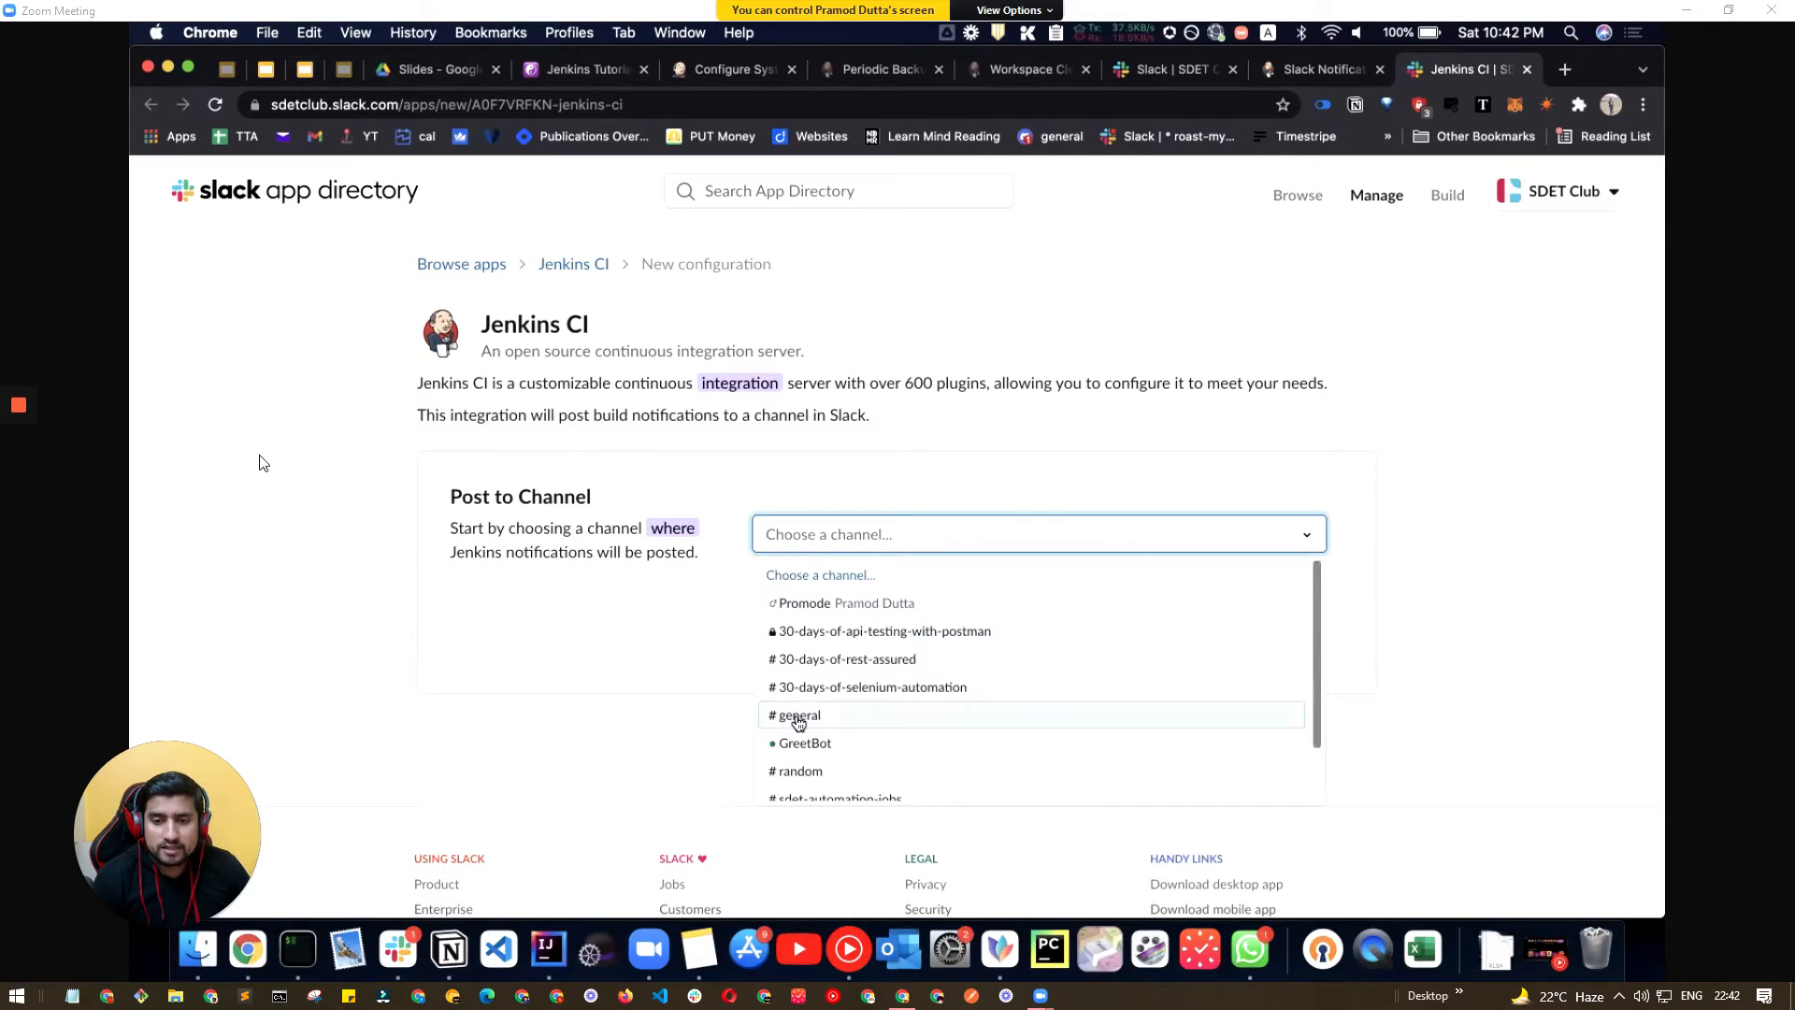
left_click(857, 798)
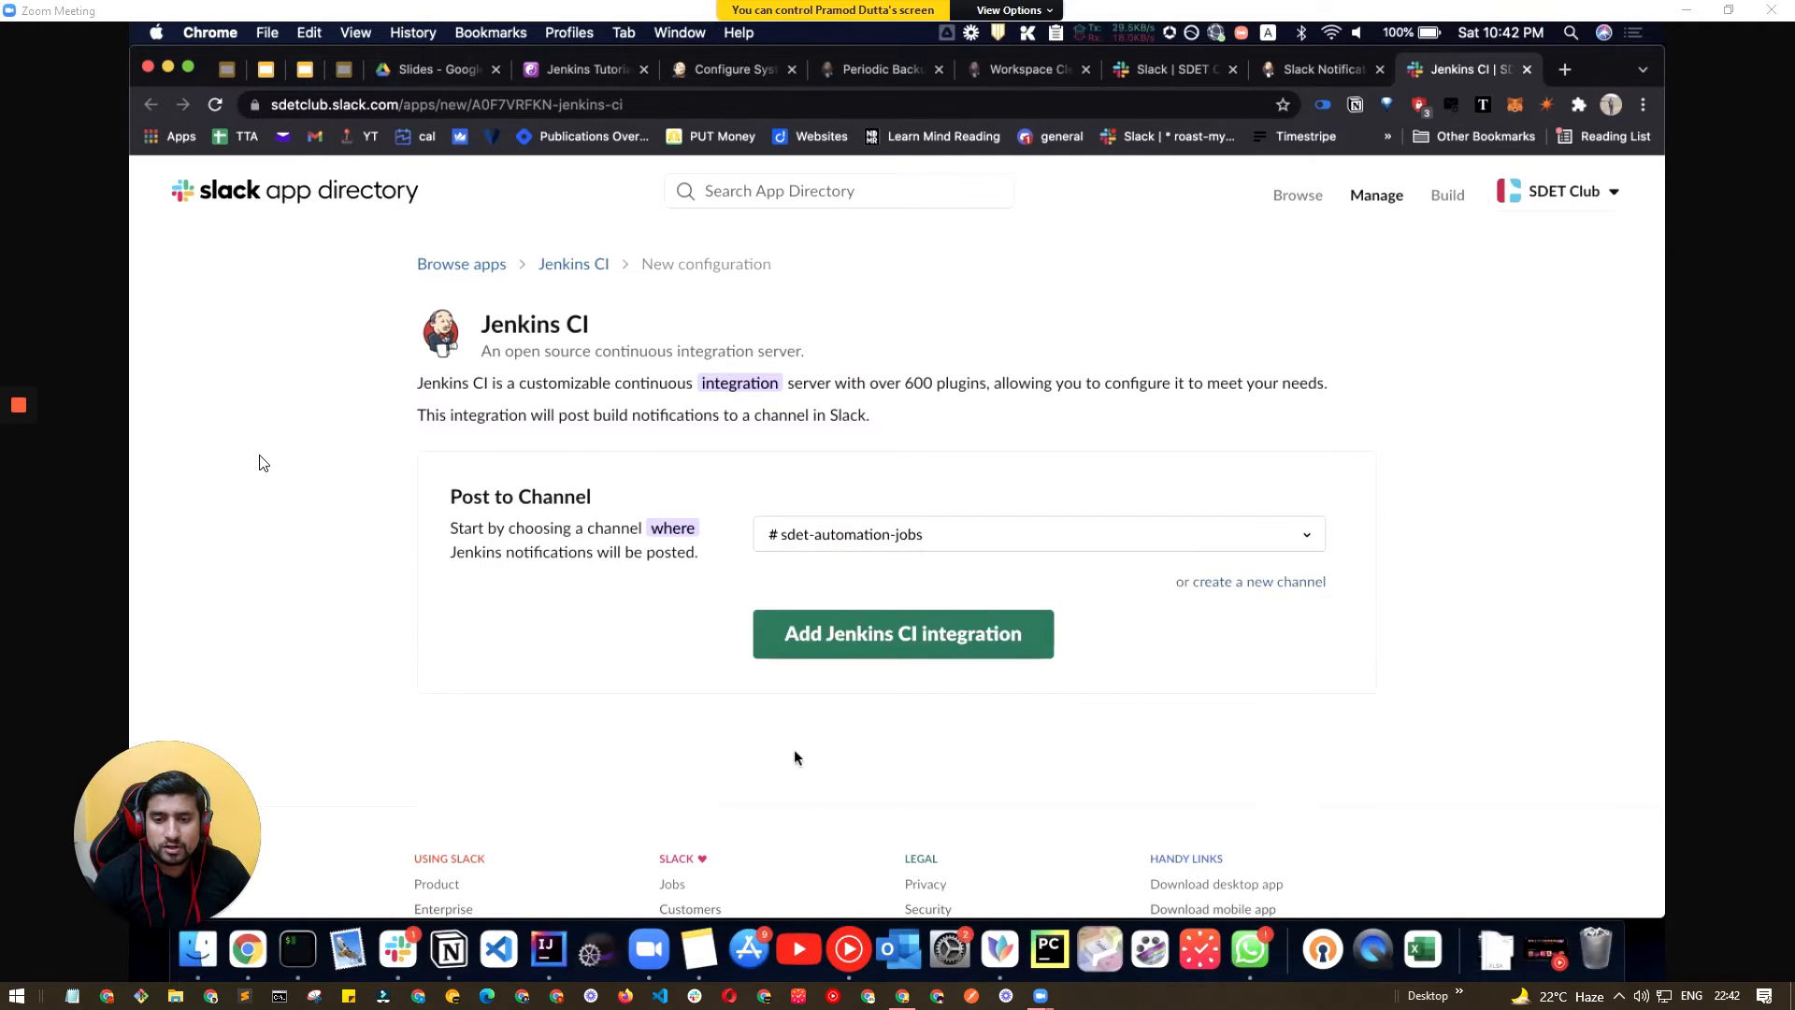
left_click(761, 654)
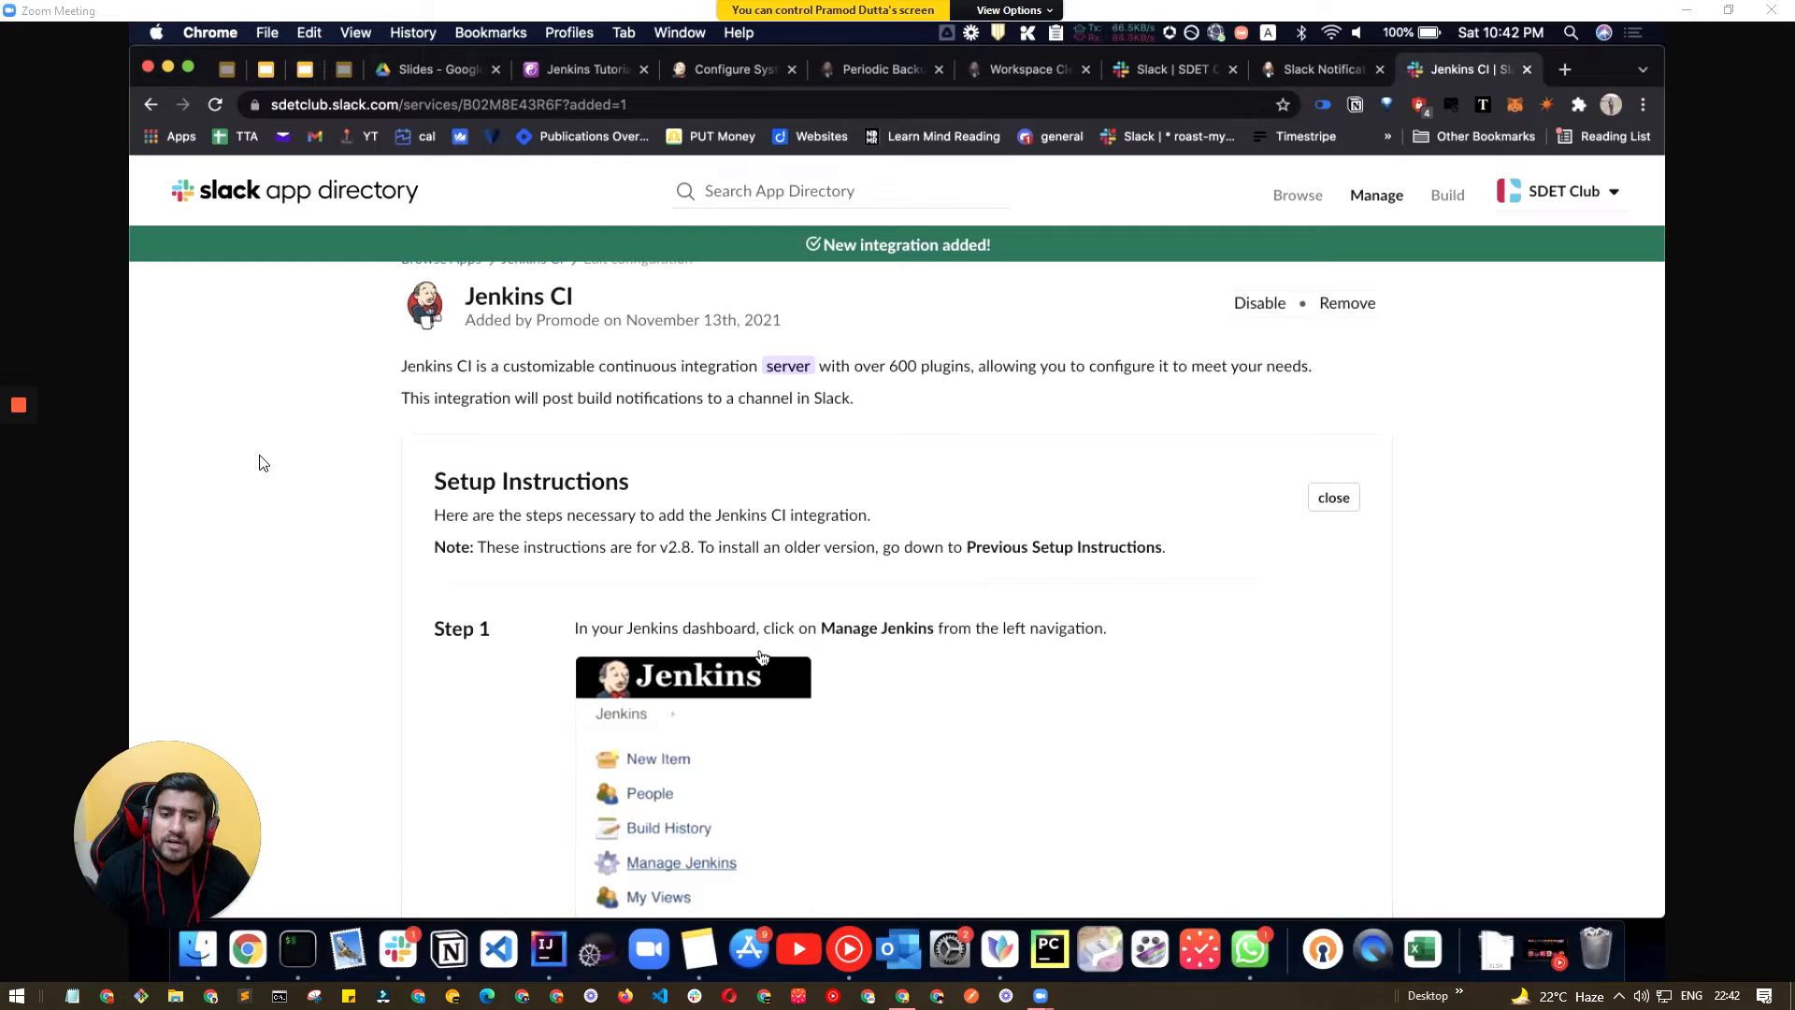
Step: Examine the Jenkins CI setup instructions, covering the team subdomain, integration token credential and Slack post-build notification options
scroll(877, 698, "down", 5)
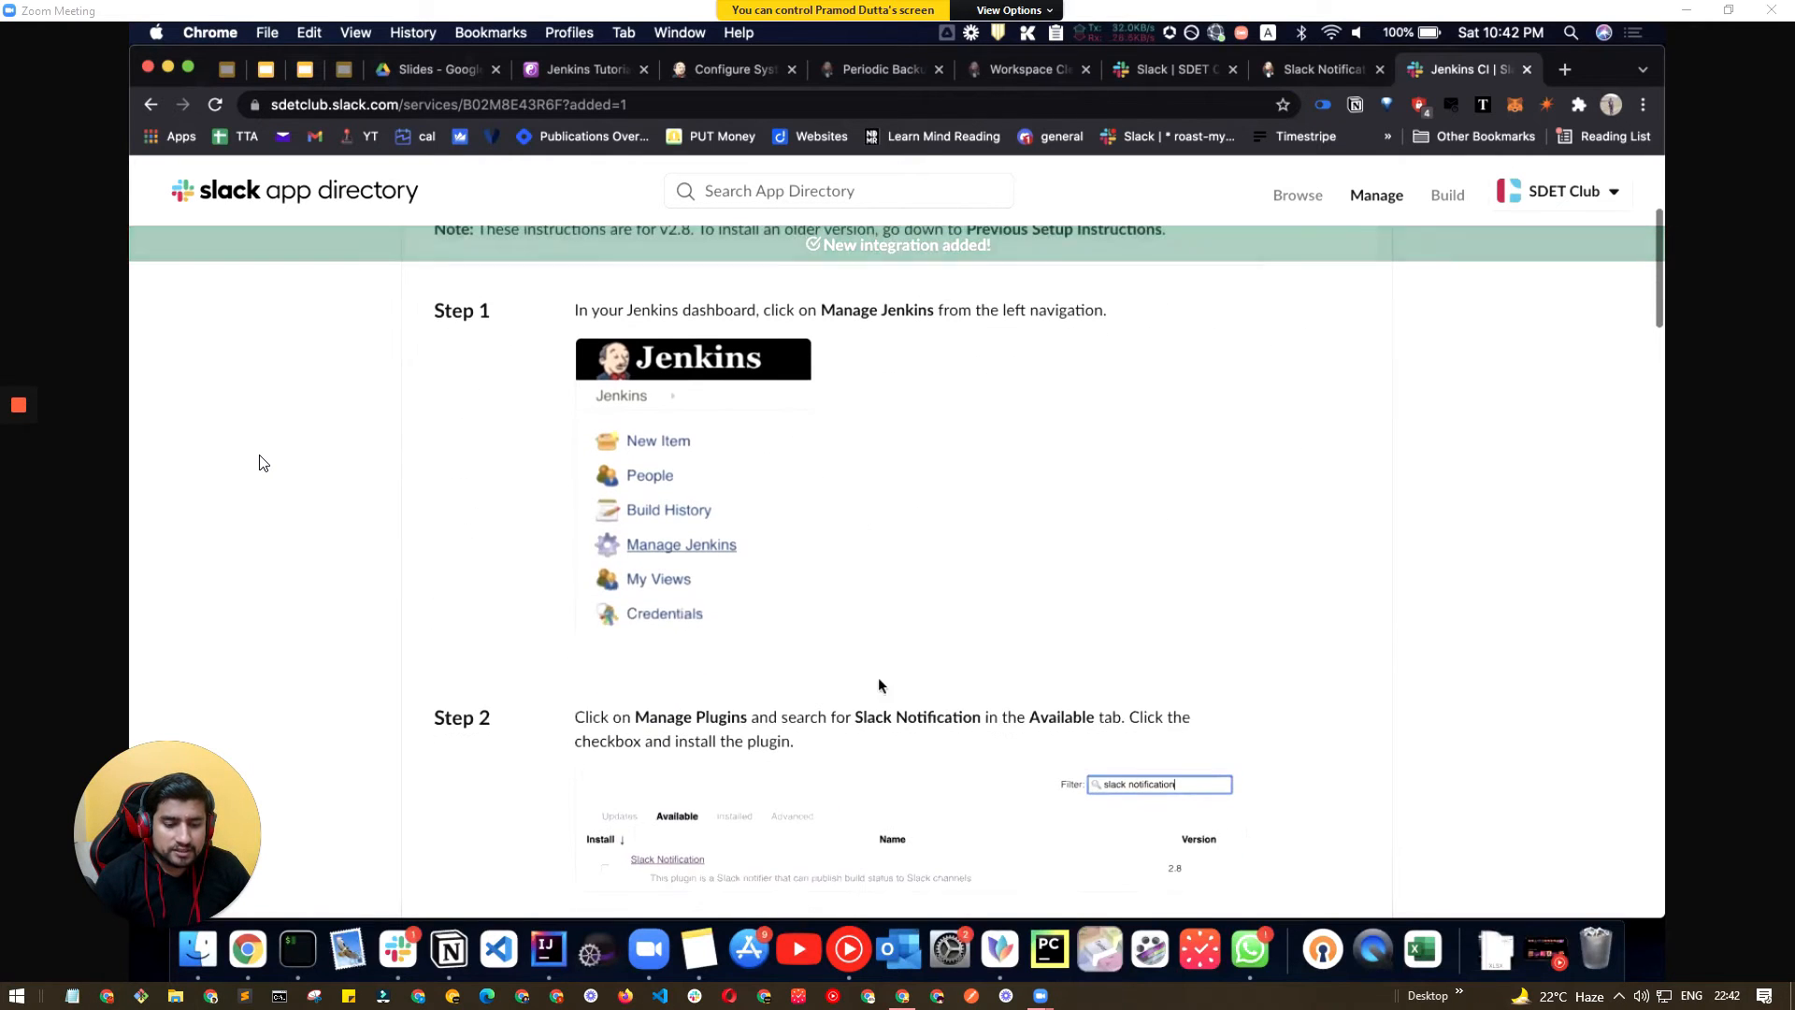
scroll(788, 531, "down", 10)
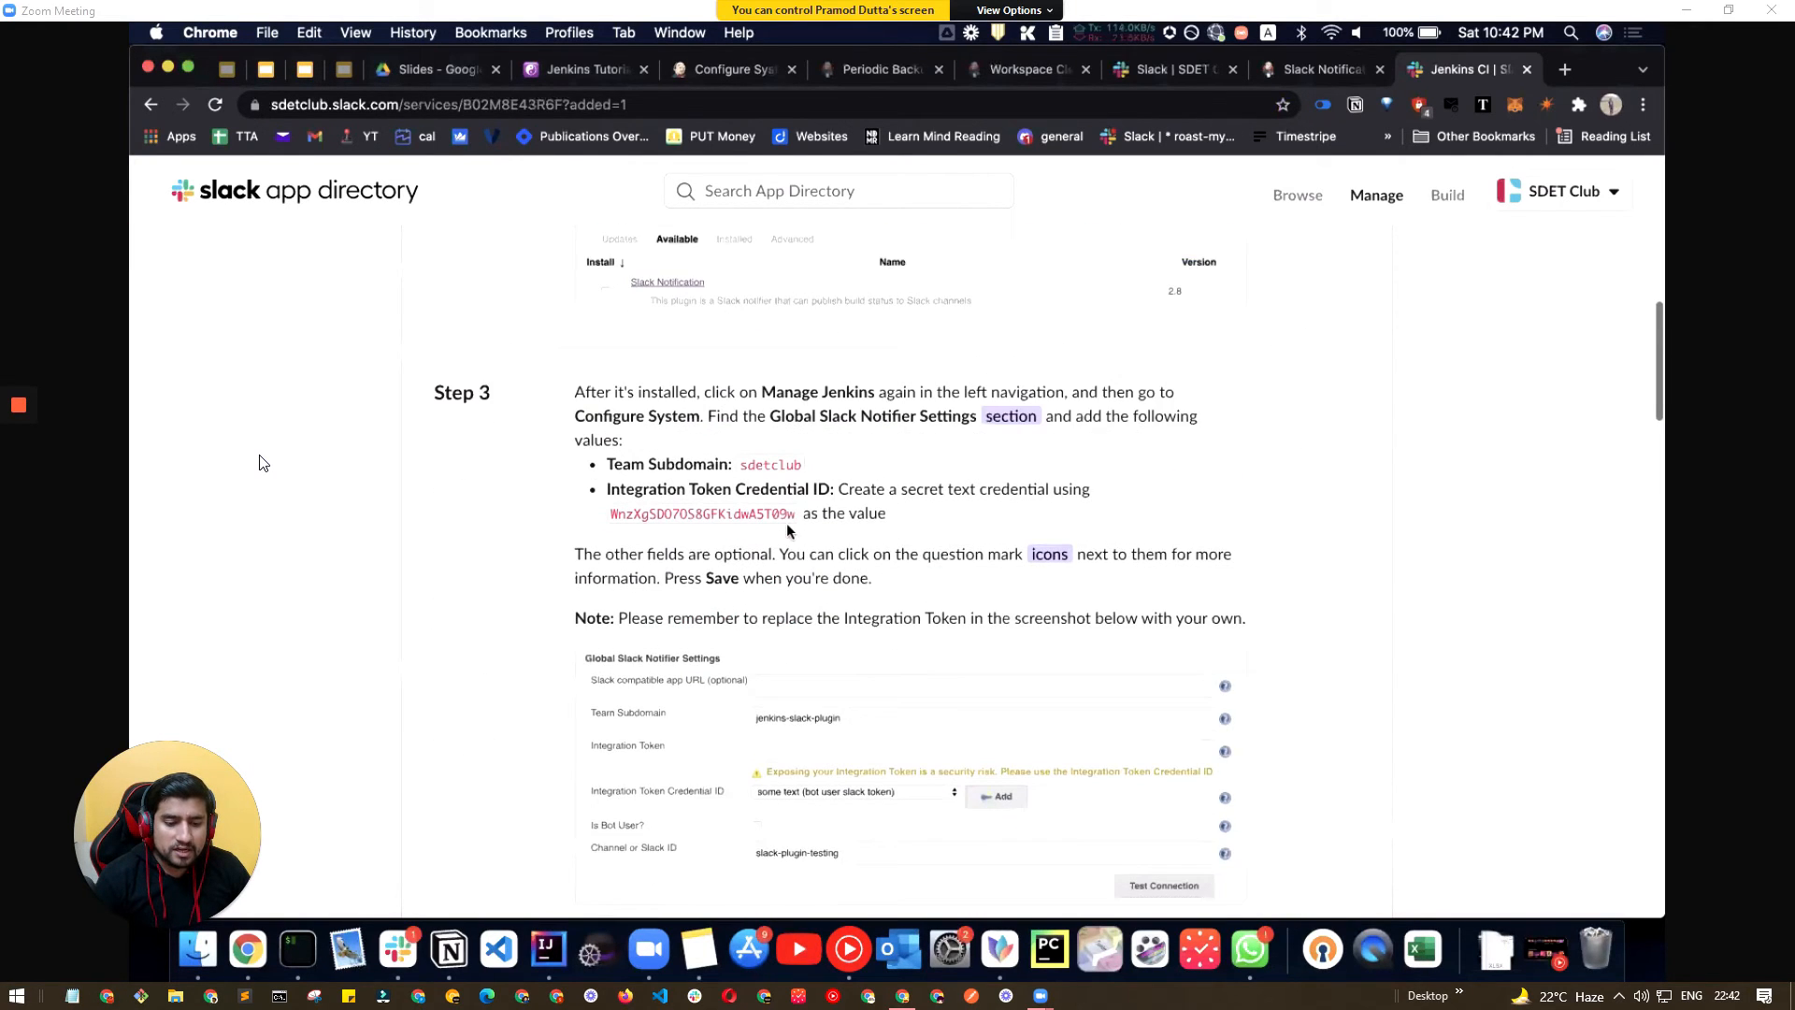
double_click(739, 477)
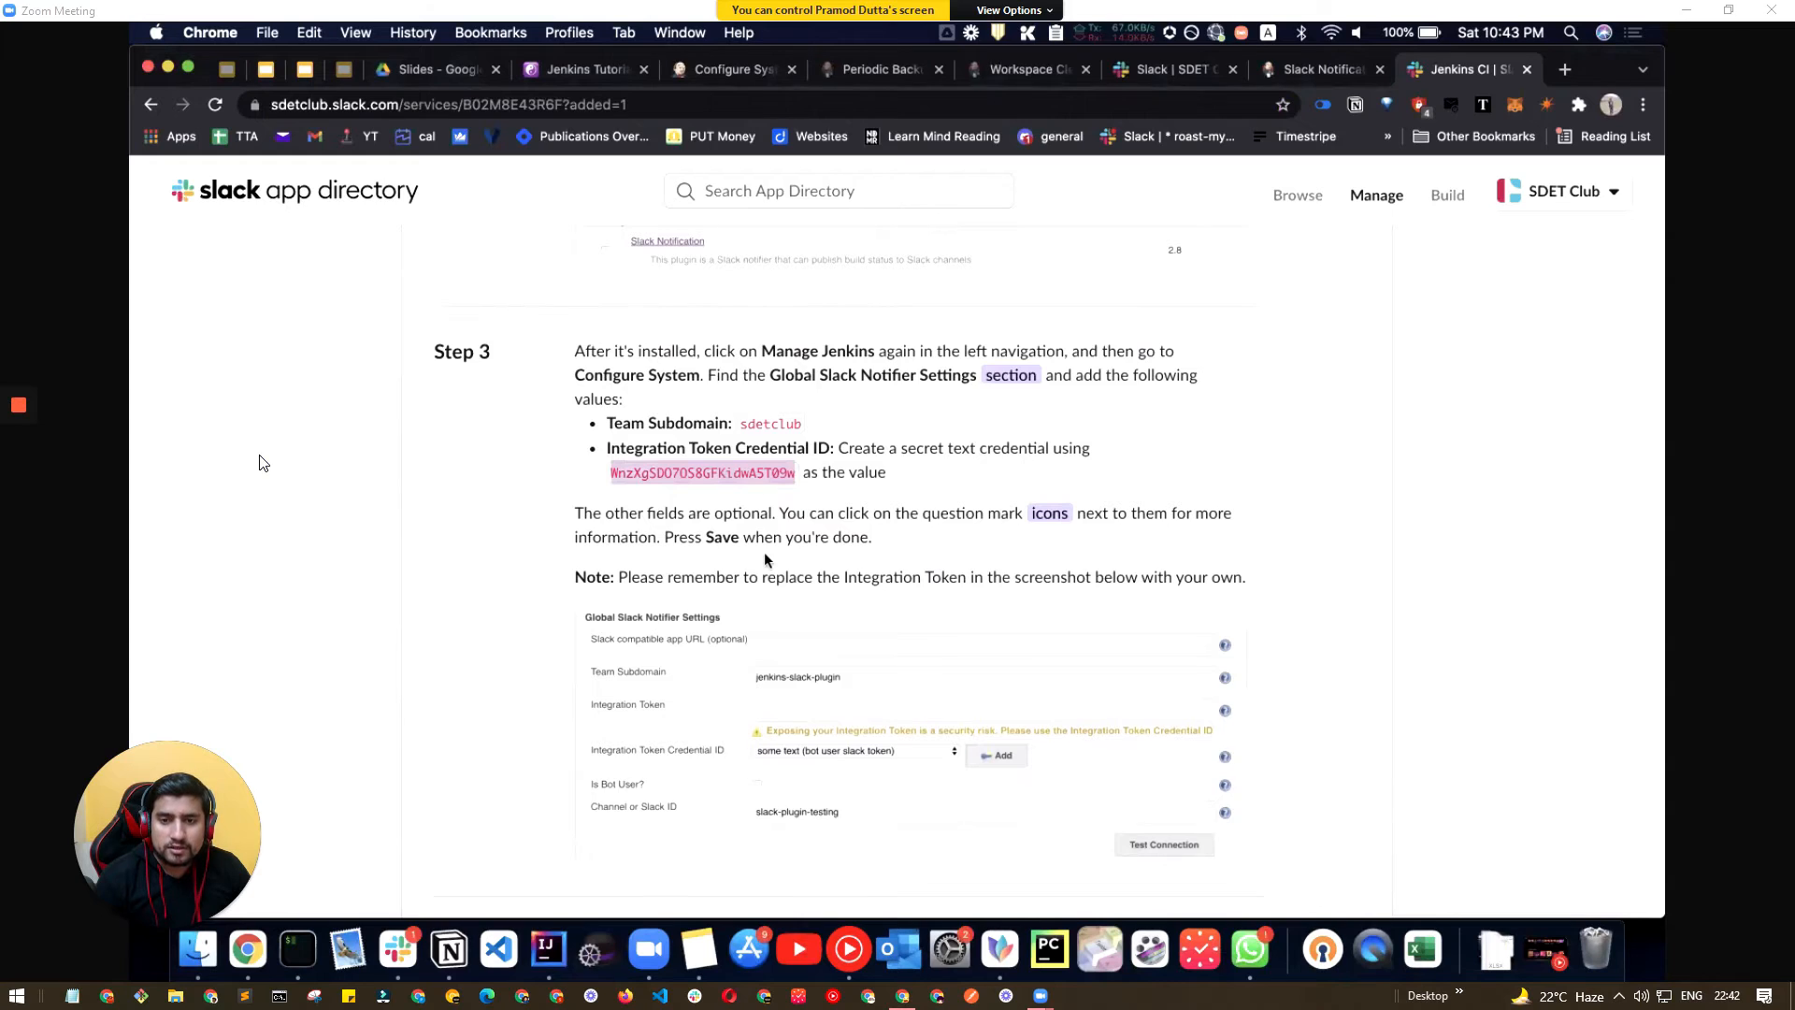
scroll(765, 555, "down", 4)
scroll(765, 559, "down", 3)
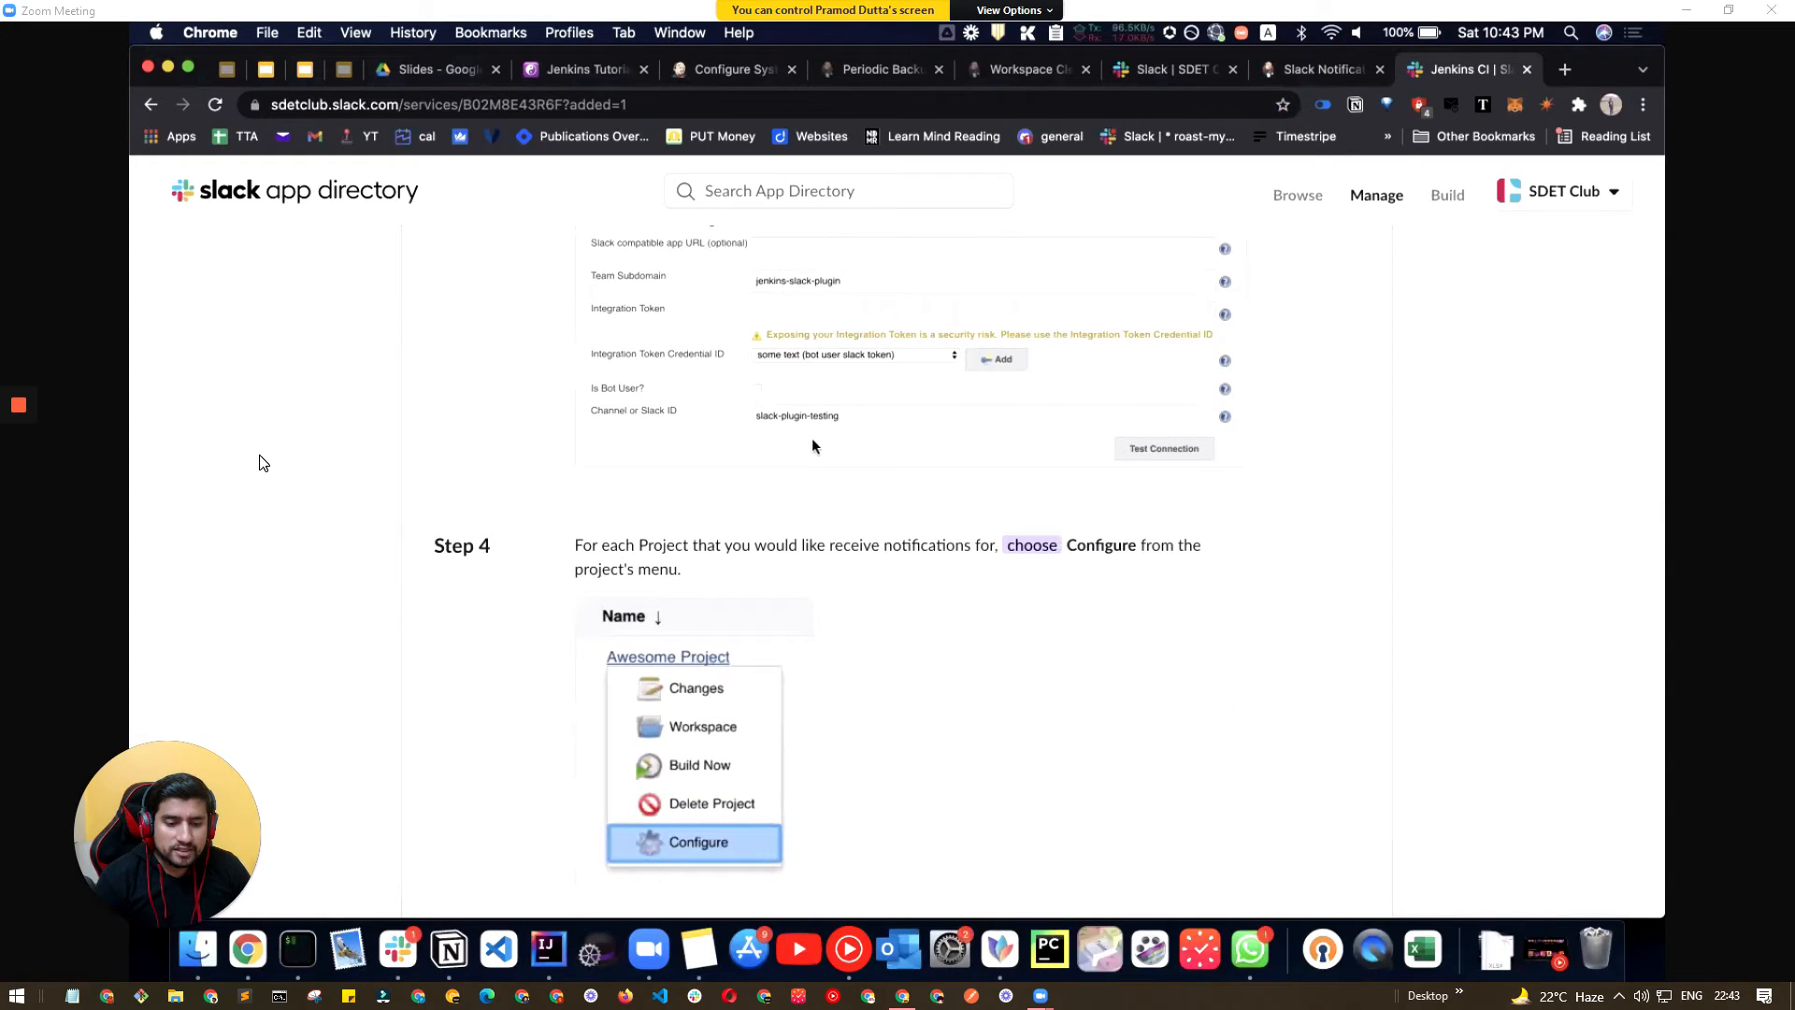
scroll(263, 463, "down", 12)
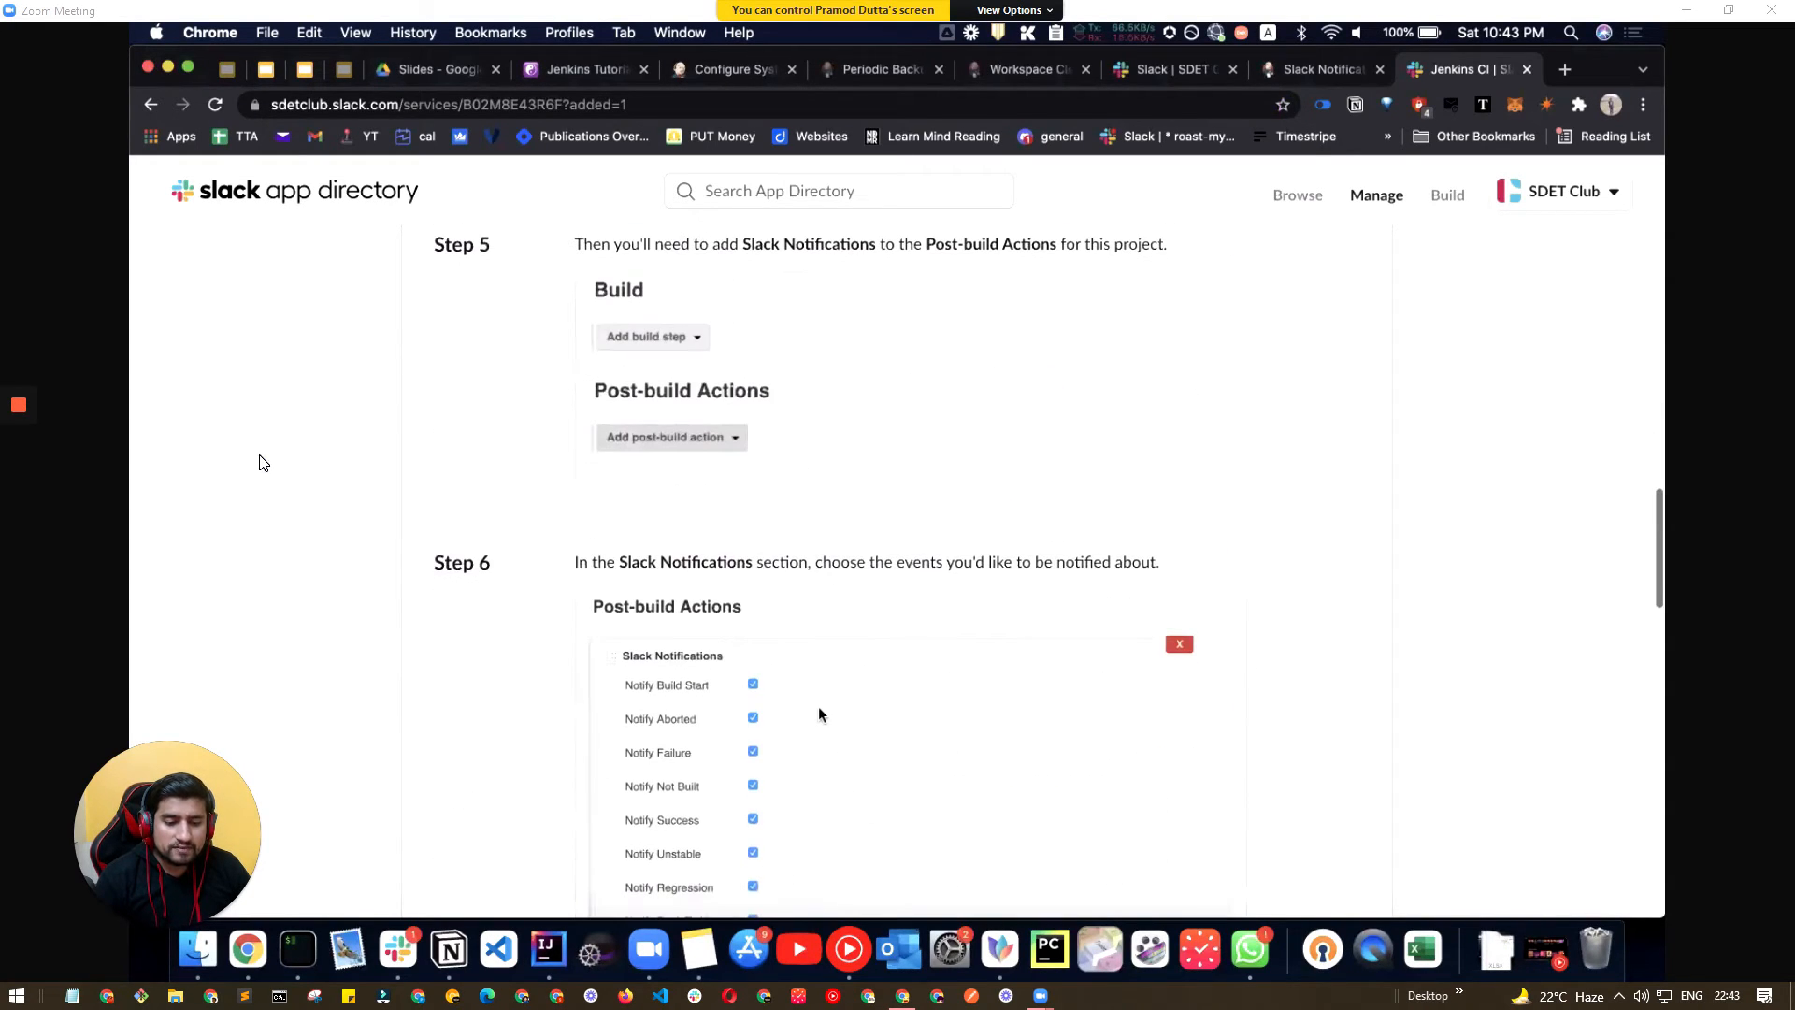
scroll(263, 463, "down", 4)
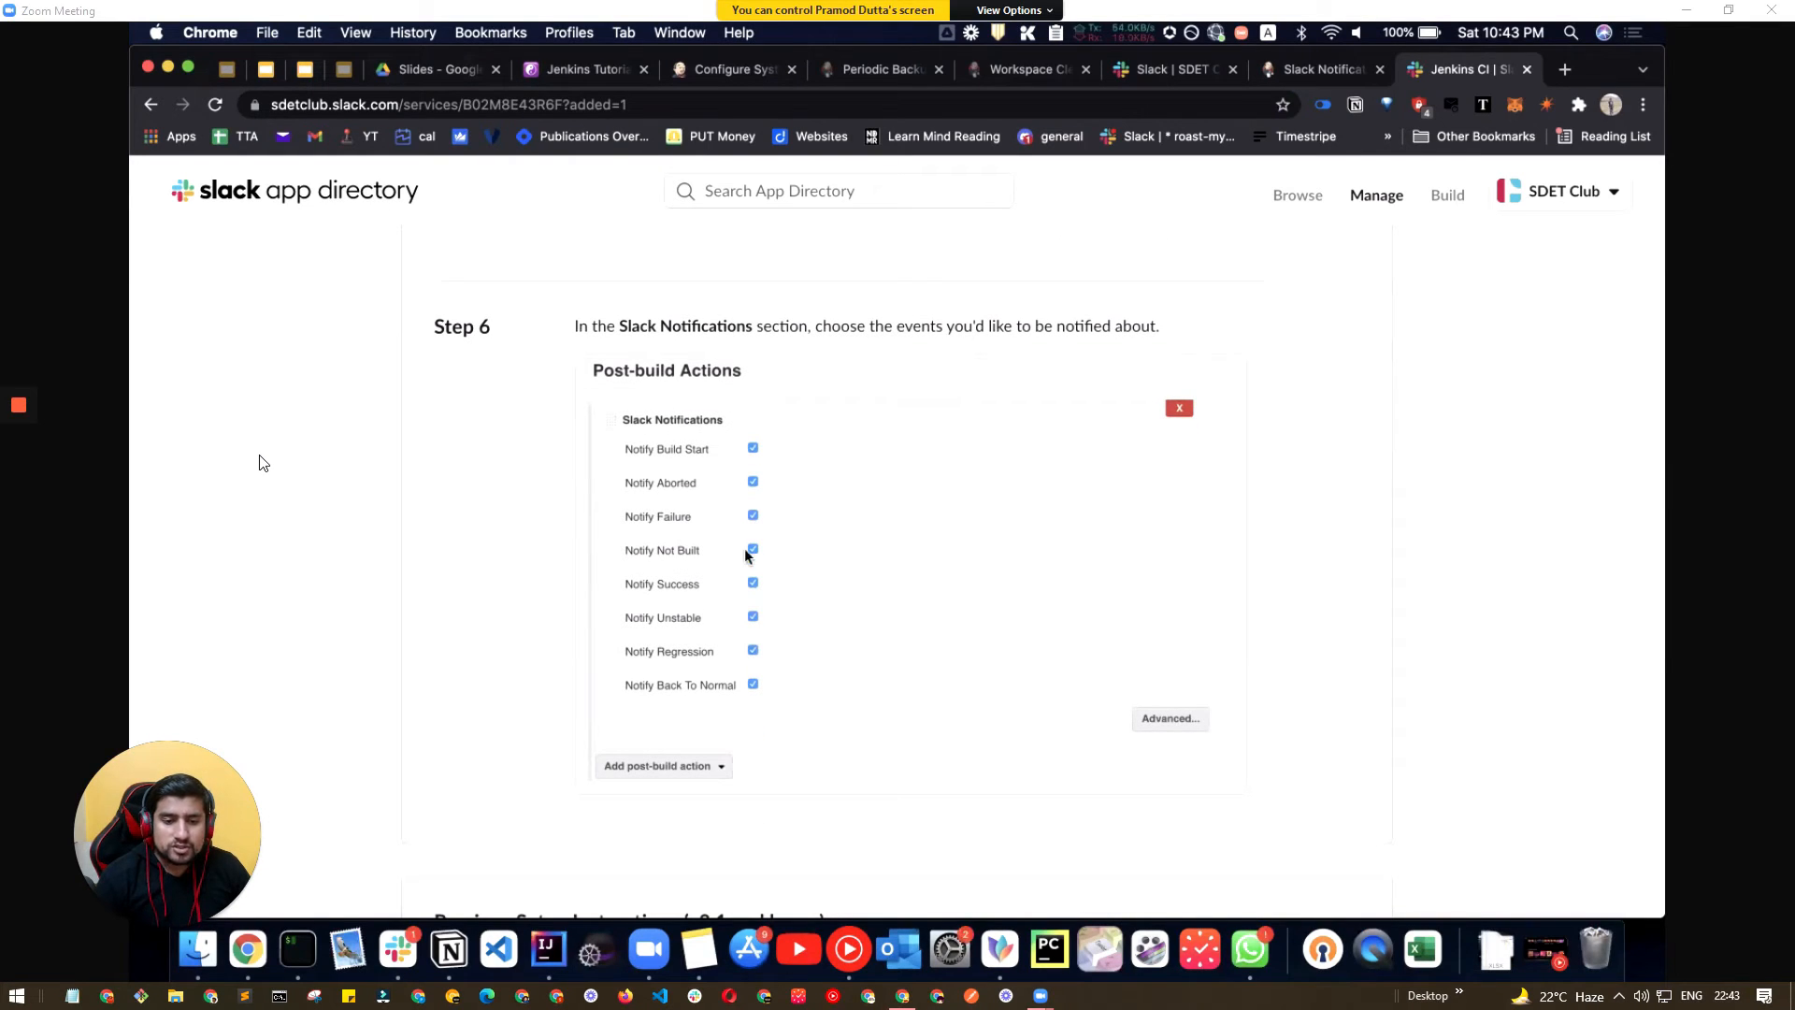
Step: Return to the Jenkins Configure System page and review the Slack workspace name and the available credentials
left_click(739, 69)
scroll(560, 450, "up", 1)
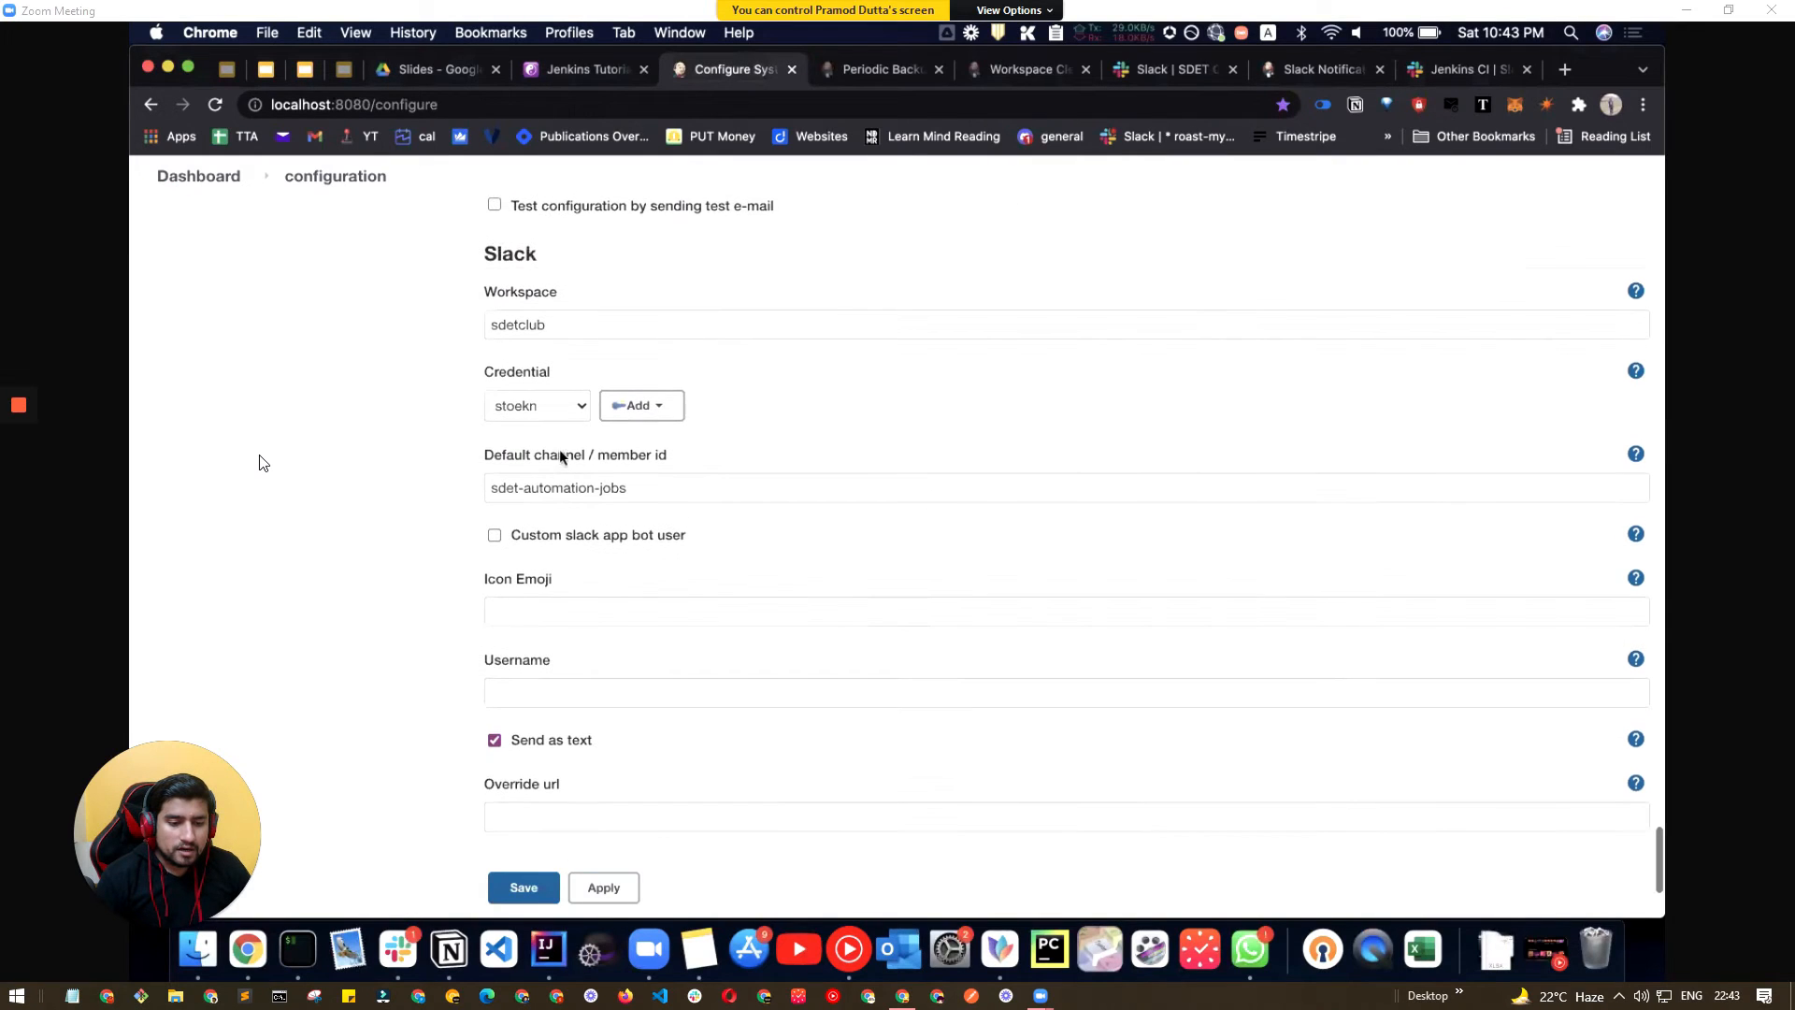
double_click(527, 325)
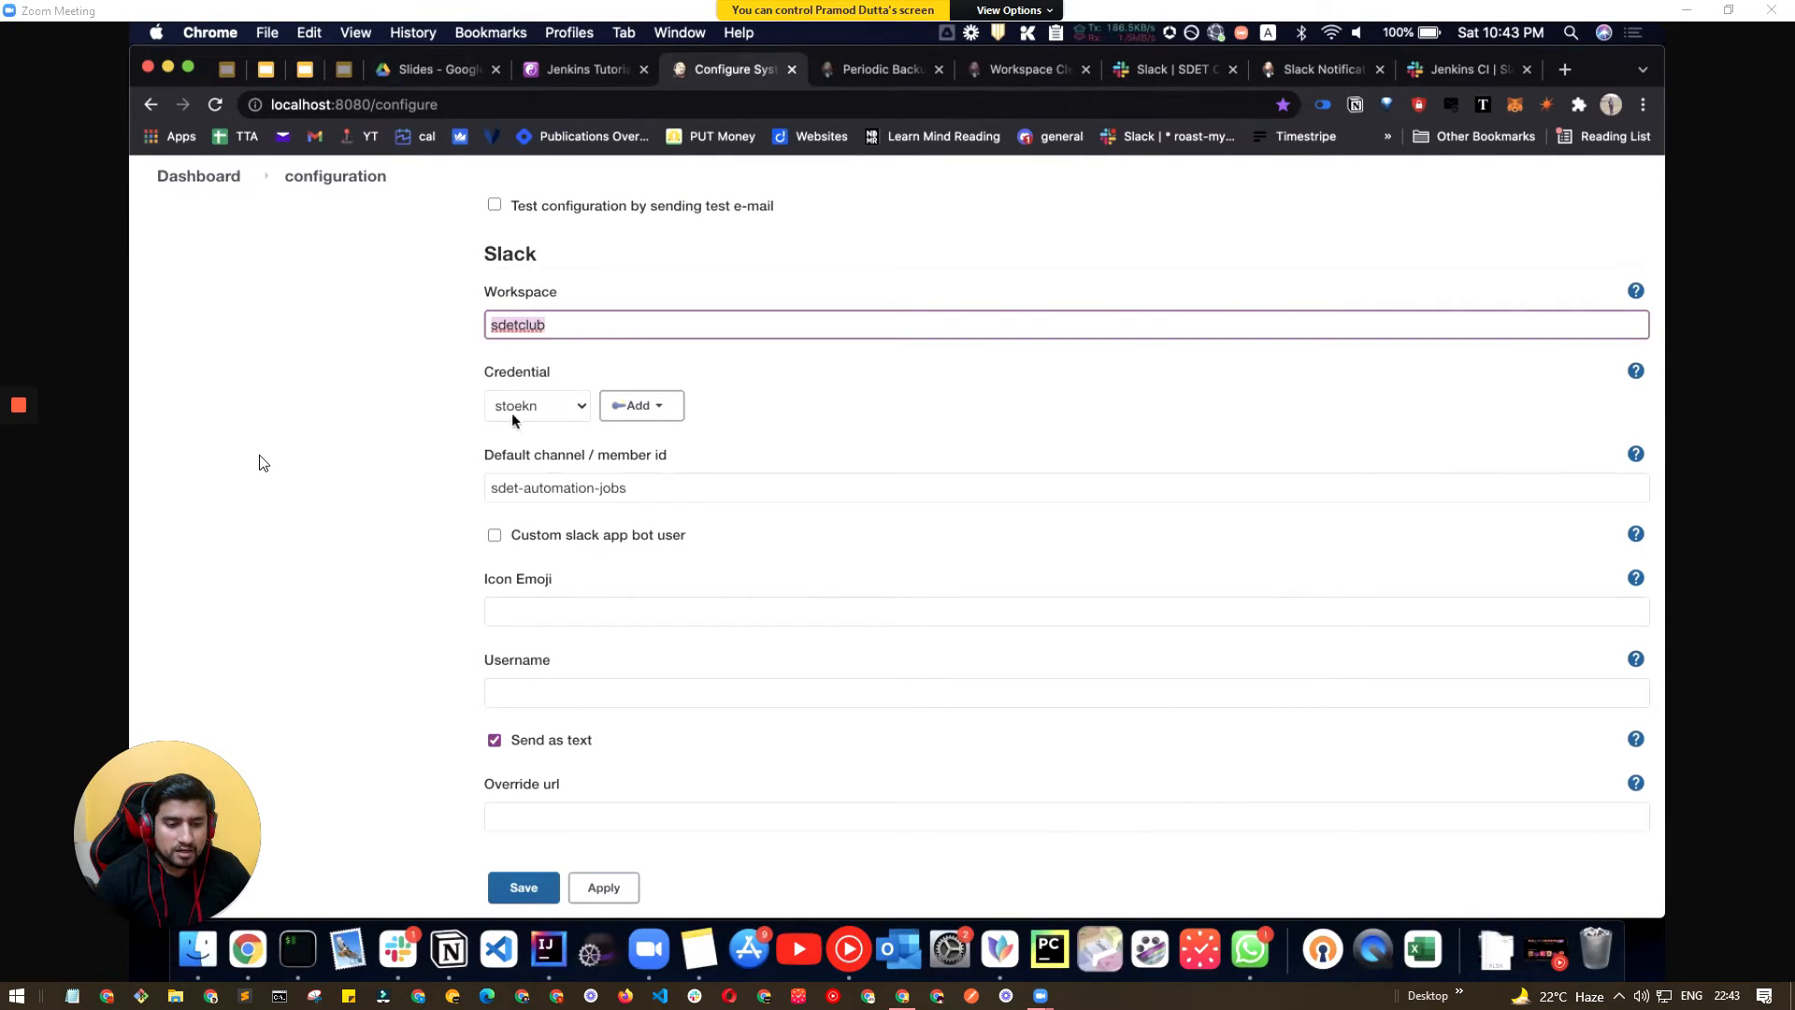
left_click(544, 406)
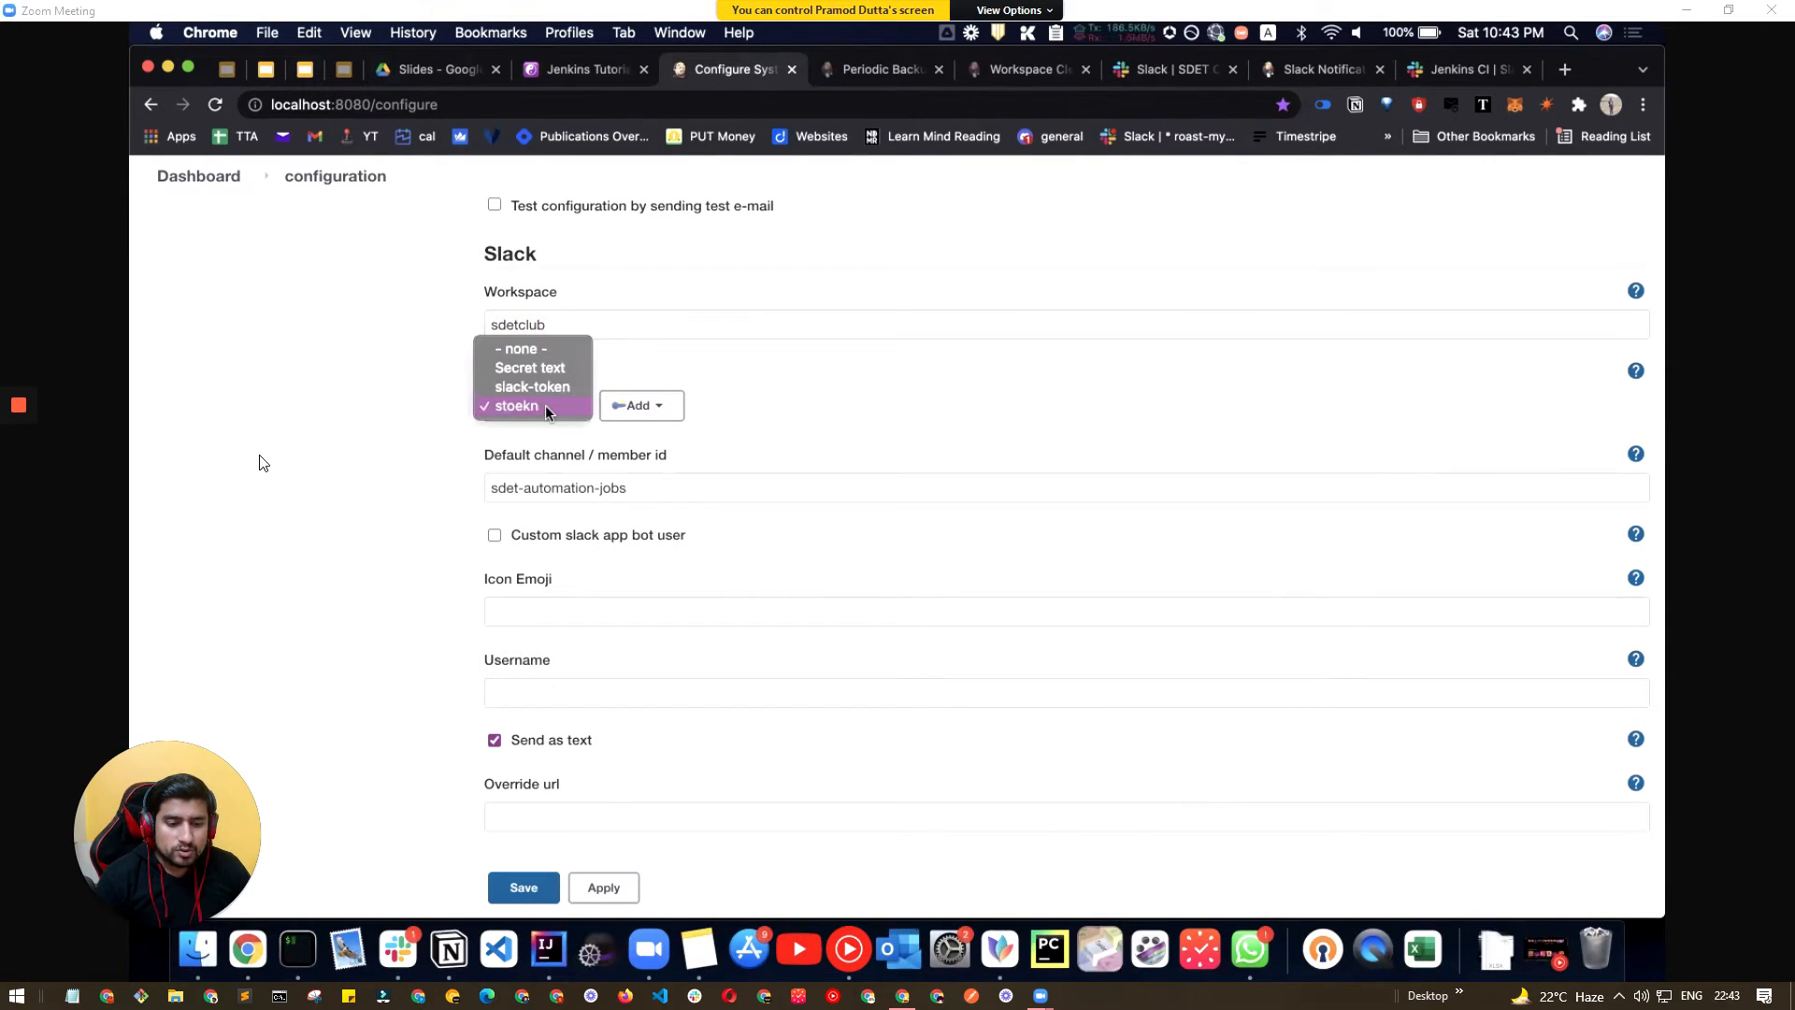
left_click(656, 407)
left_click(656, 407)
left_click(618, 437)
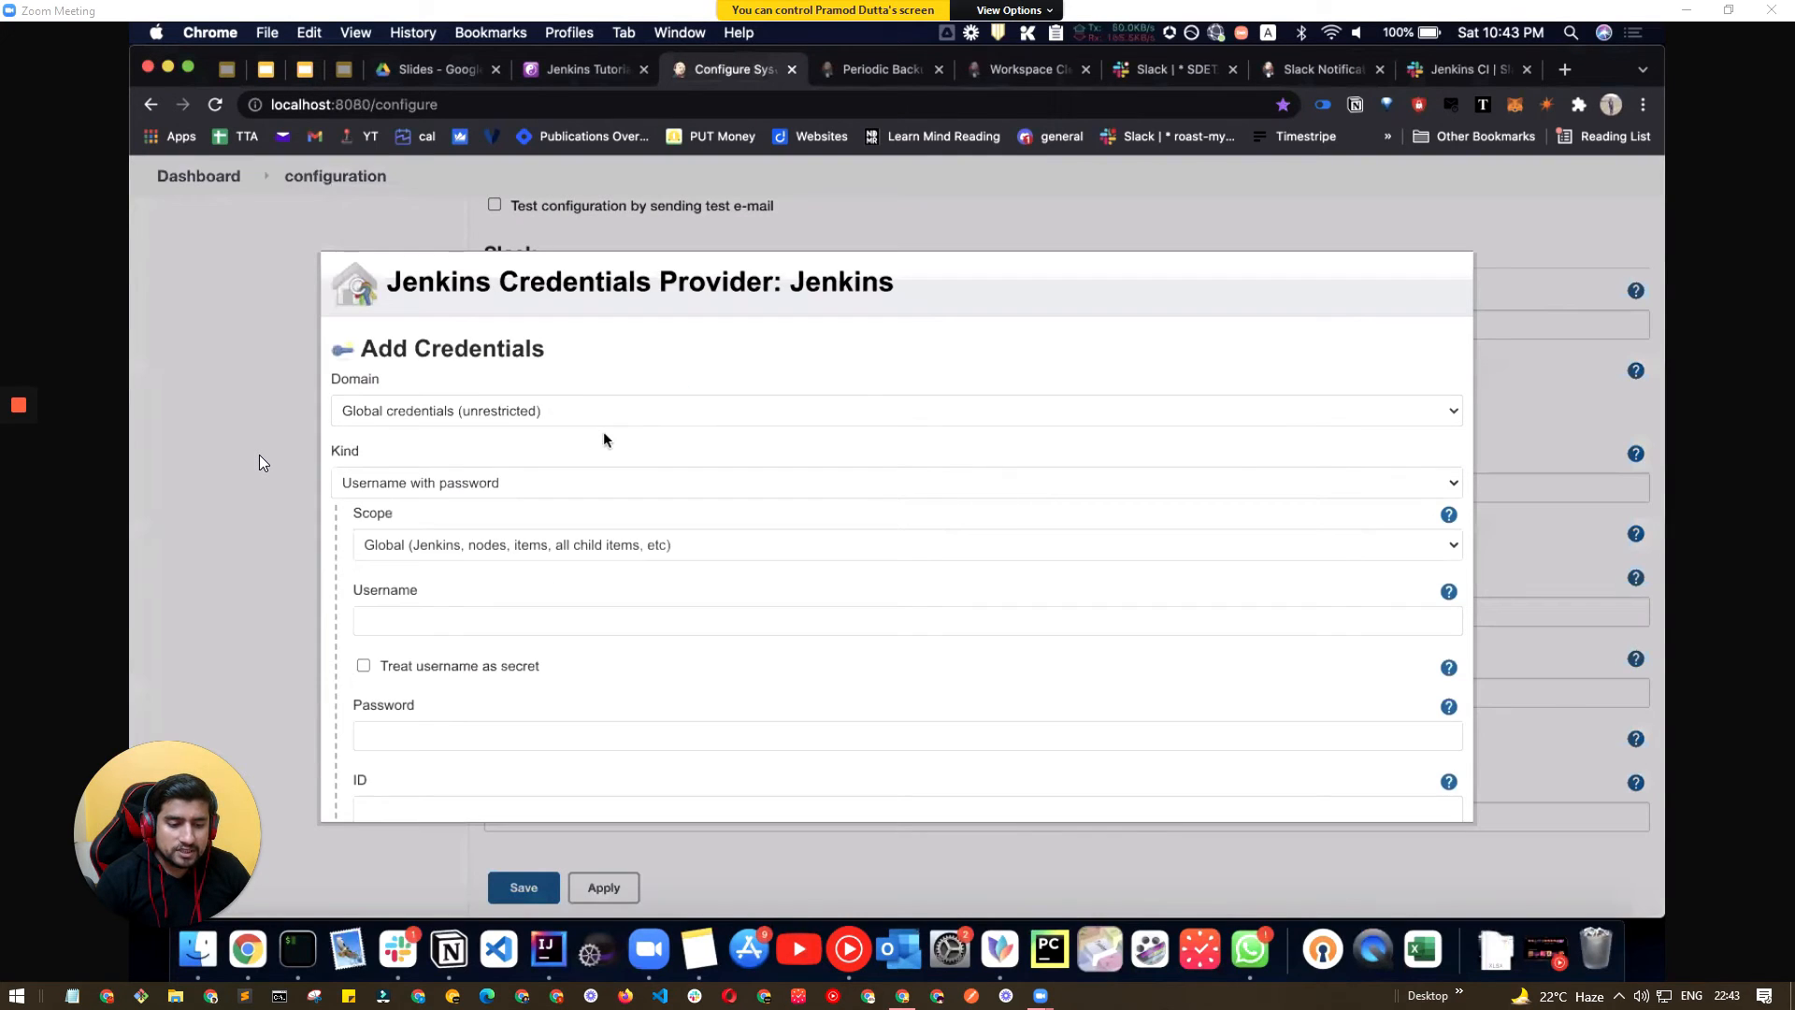
left_click(441, 483)
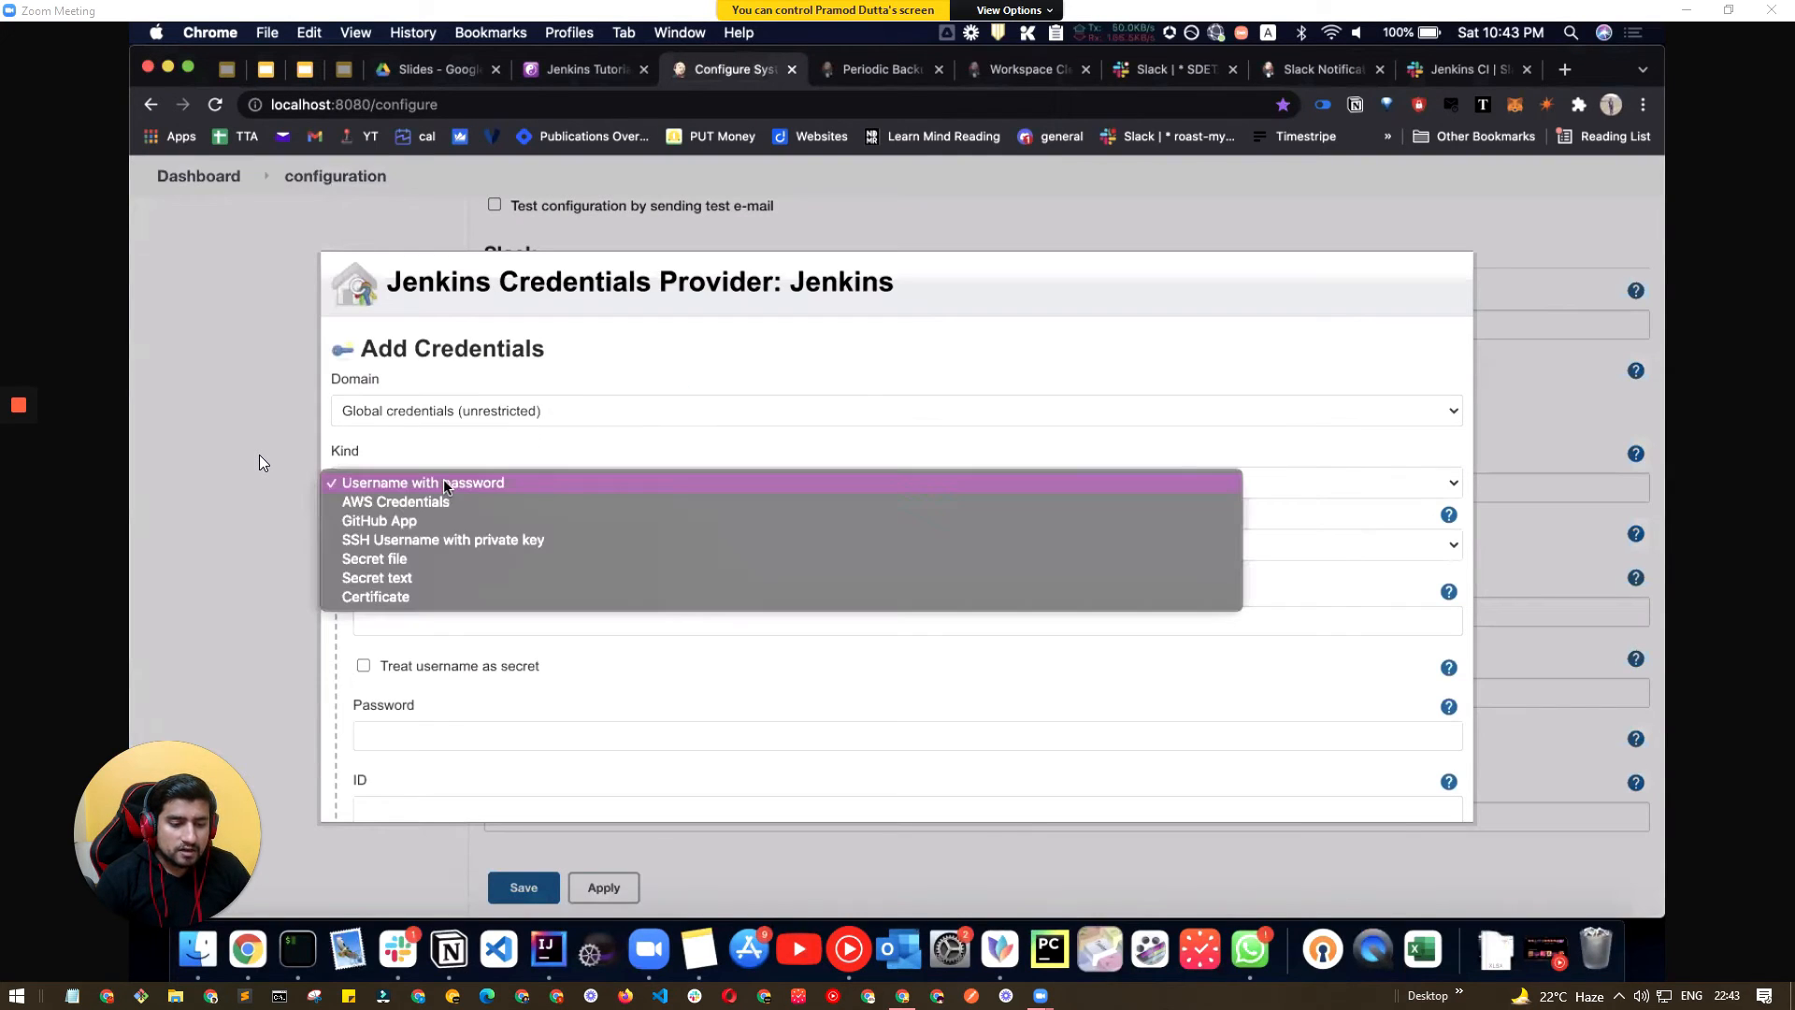
left_click(408, 578)
left_click(378, 622)
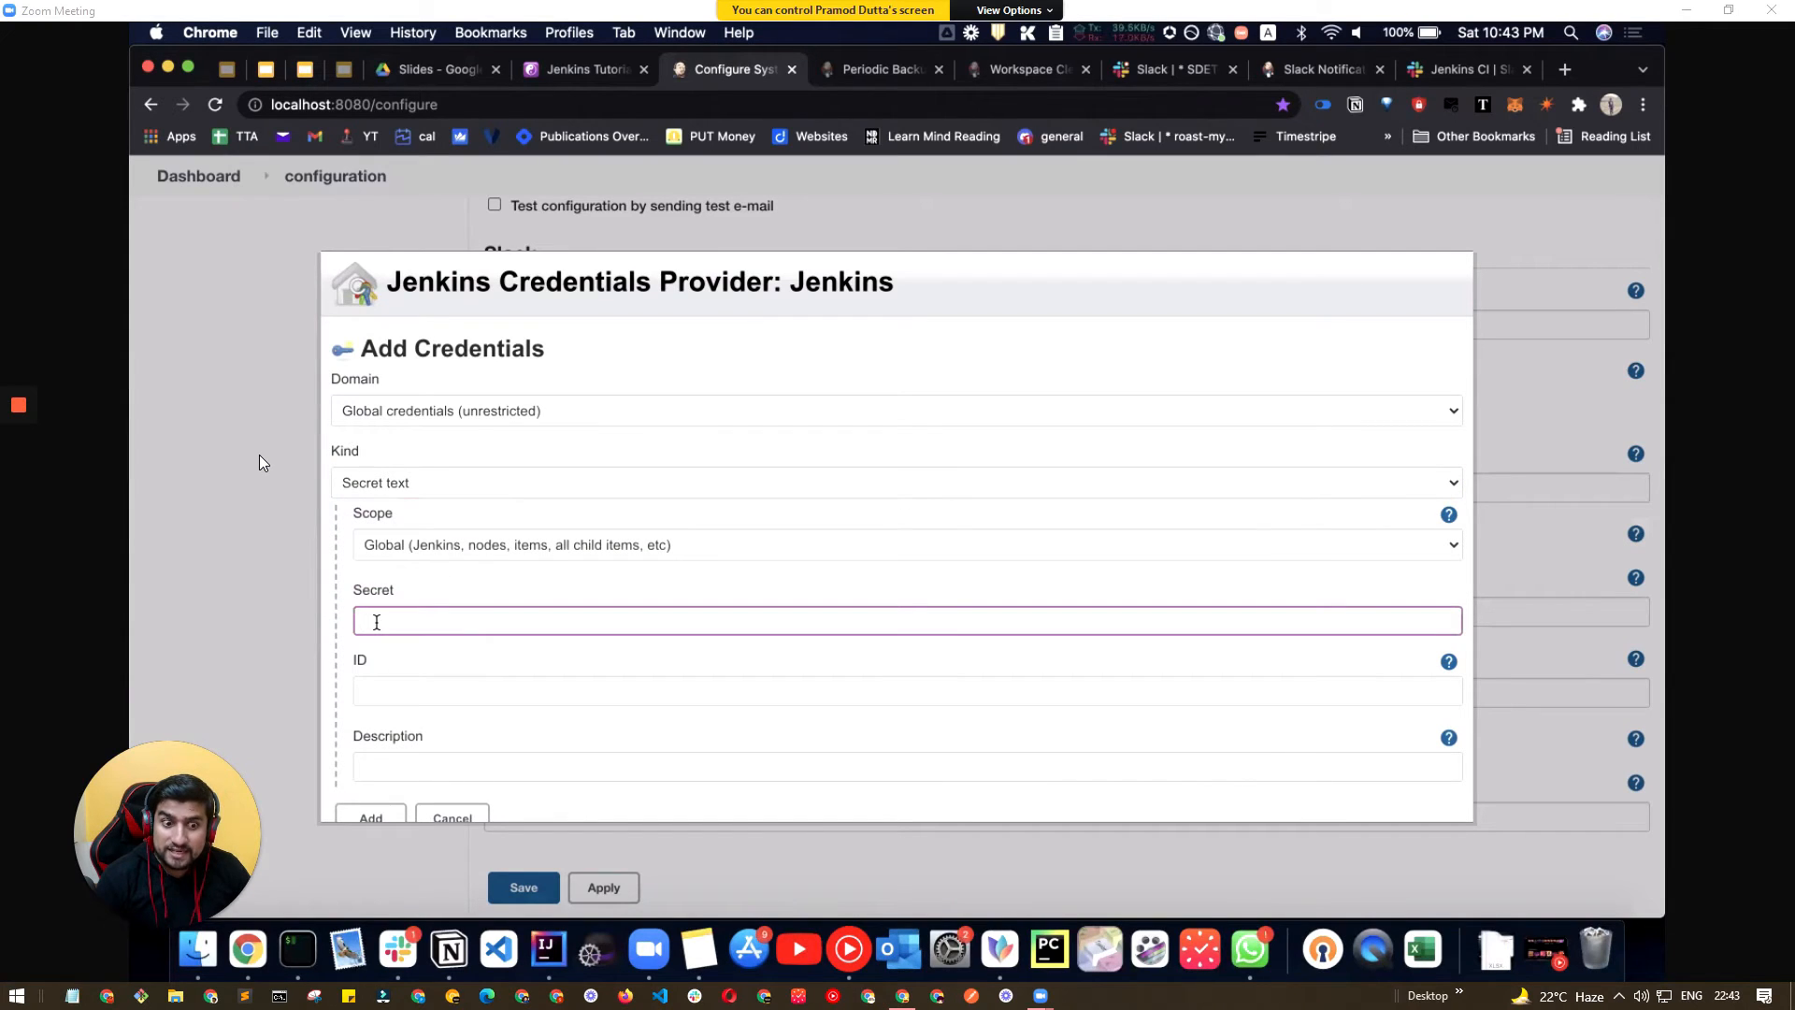
left_click(380, 690)
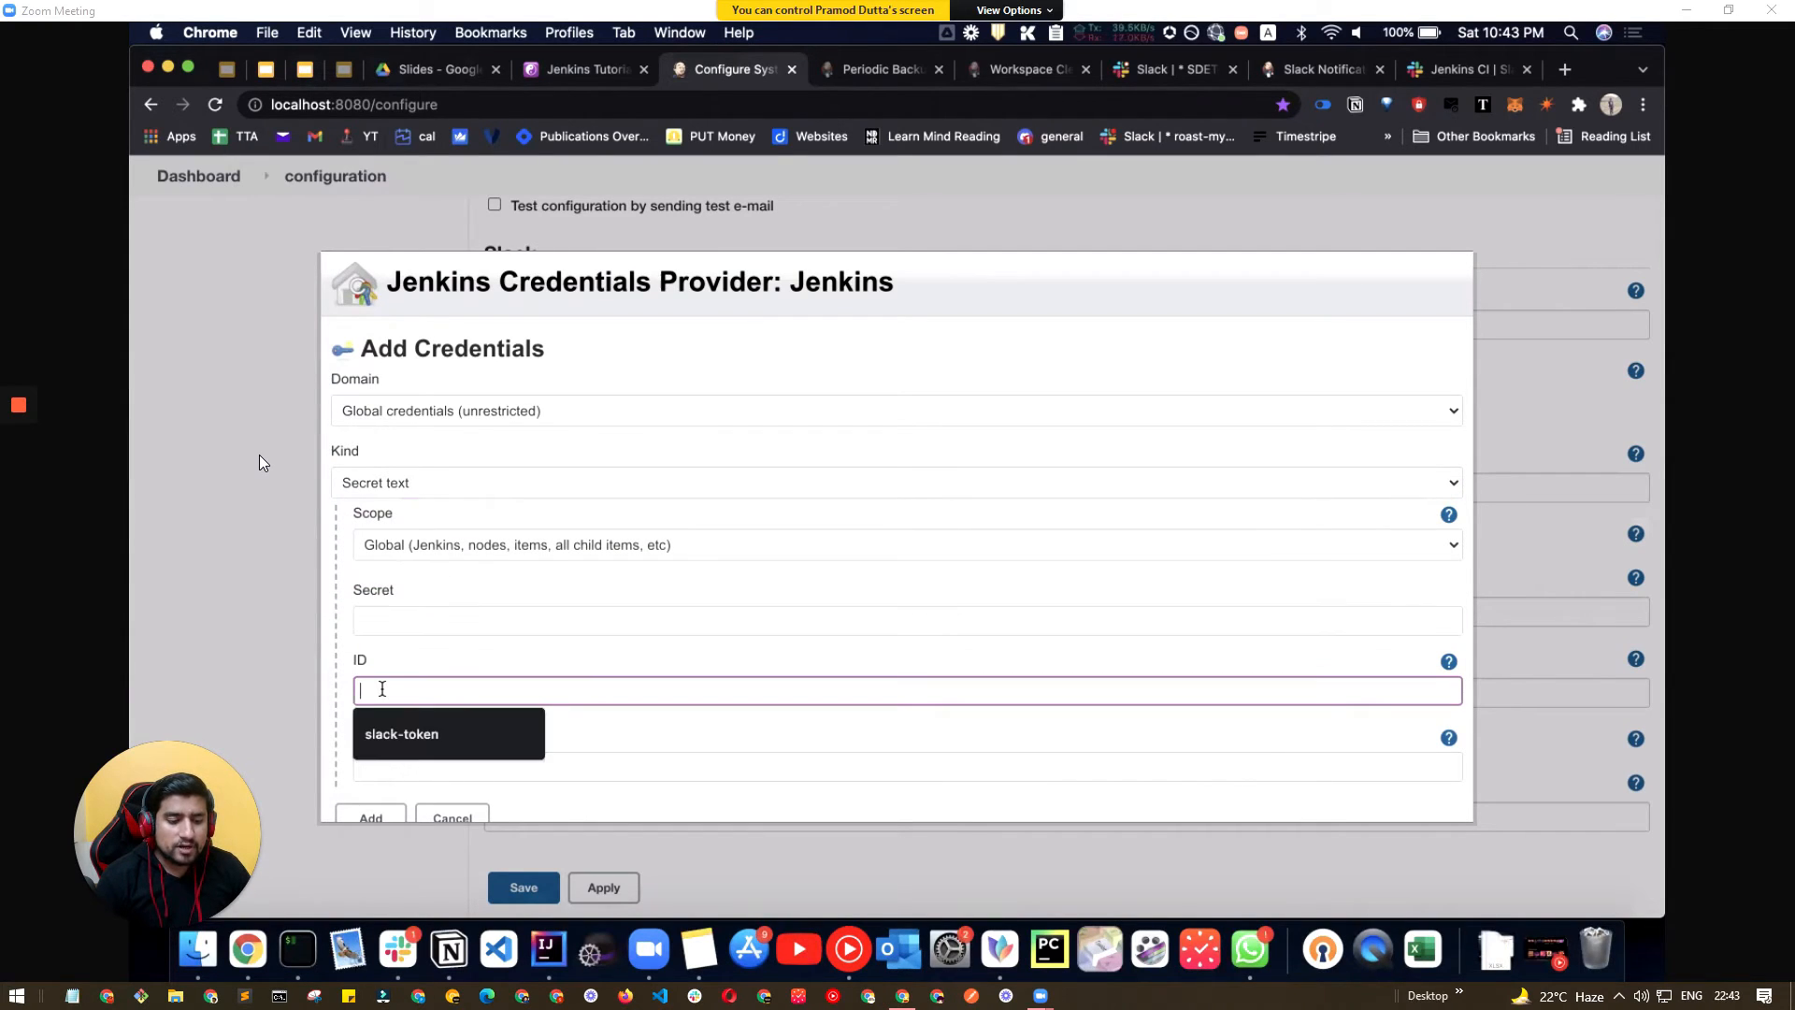
left_click(452, 817)
Step: Test the Slack connection for the sdet-automation-jobs channel, check the channel in Slack for the test message, and return to Jenkins in Chrome
triple_click(572, 490)
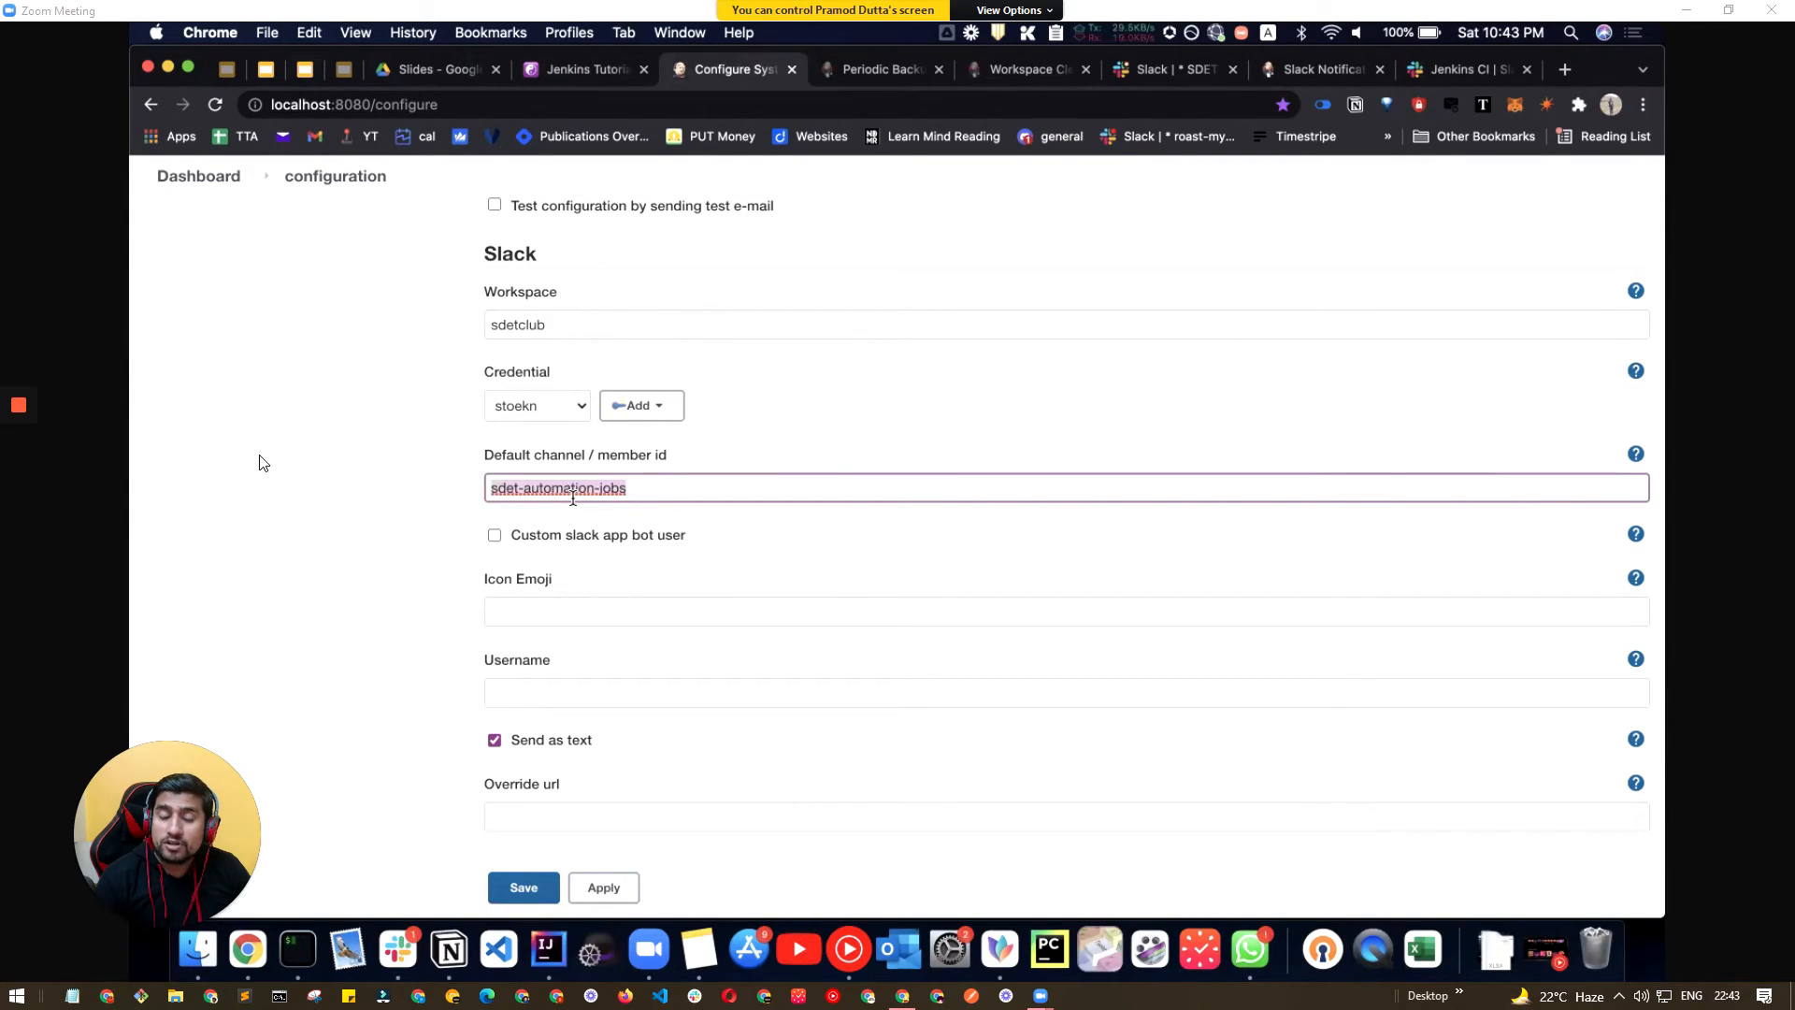
scroll(619, 559, "down", 2)
scroll(610, 655, "down", 2)
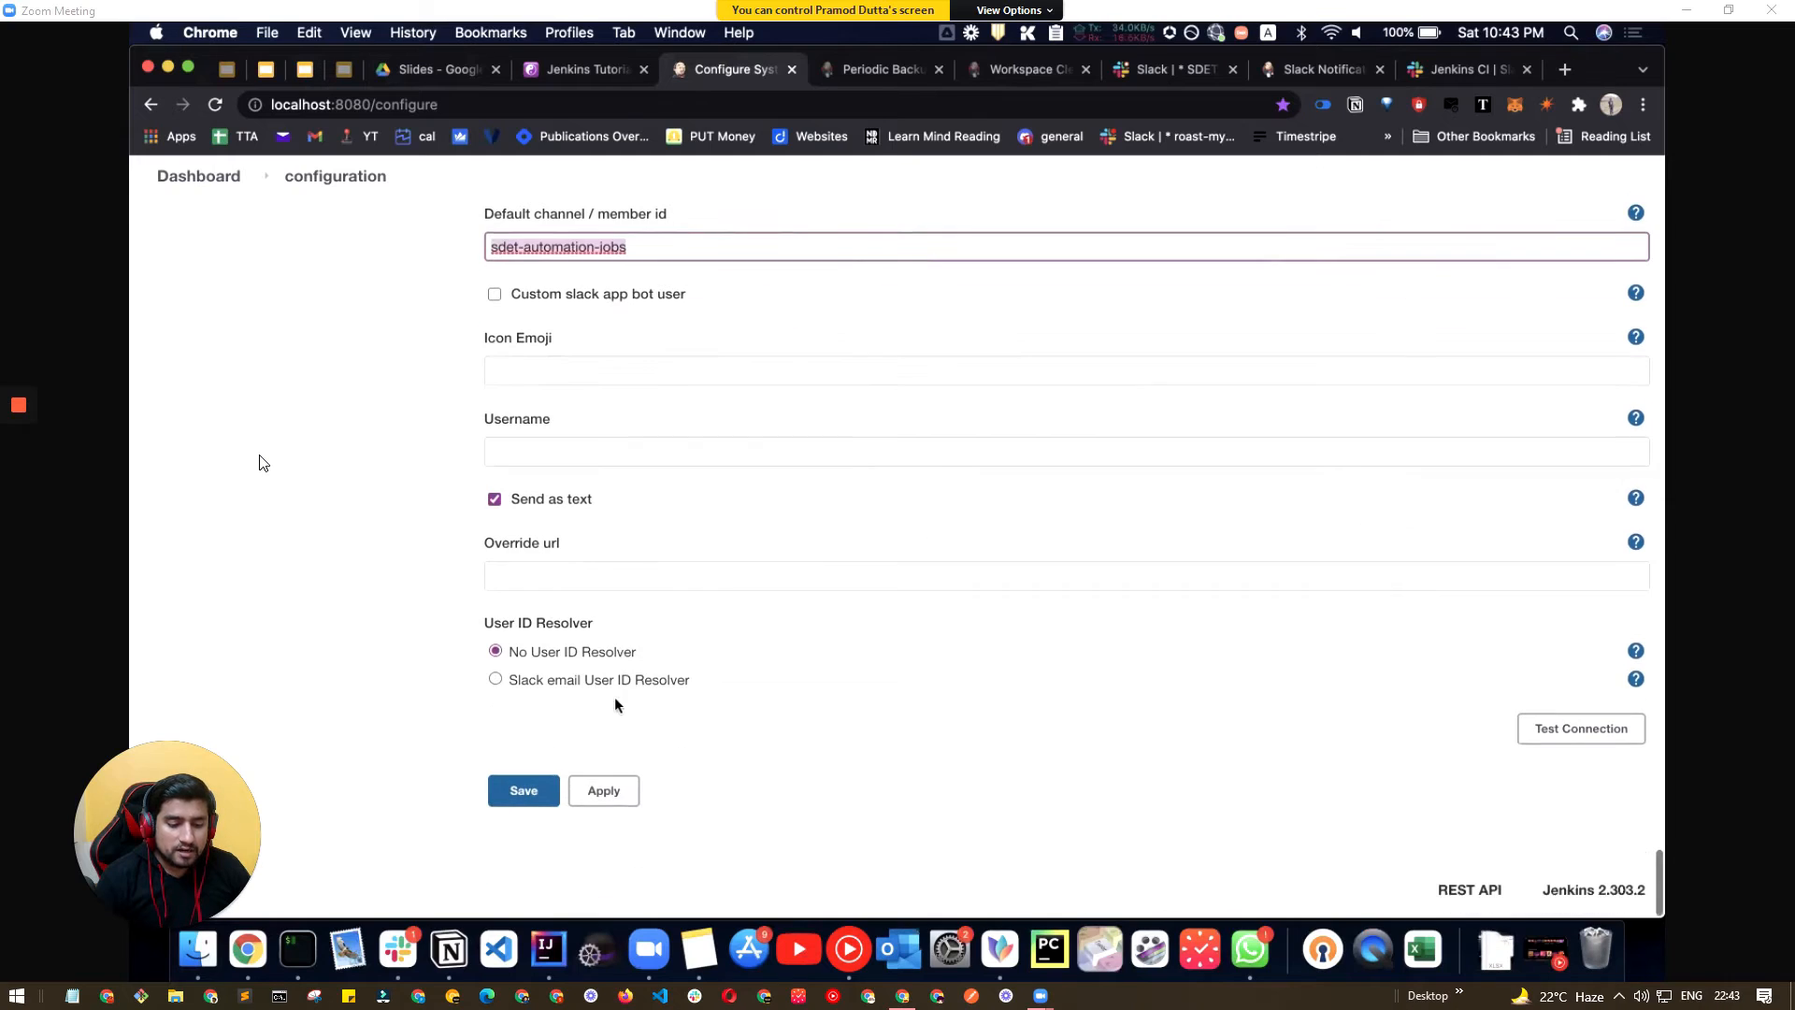
left_click(1590, 729)
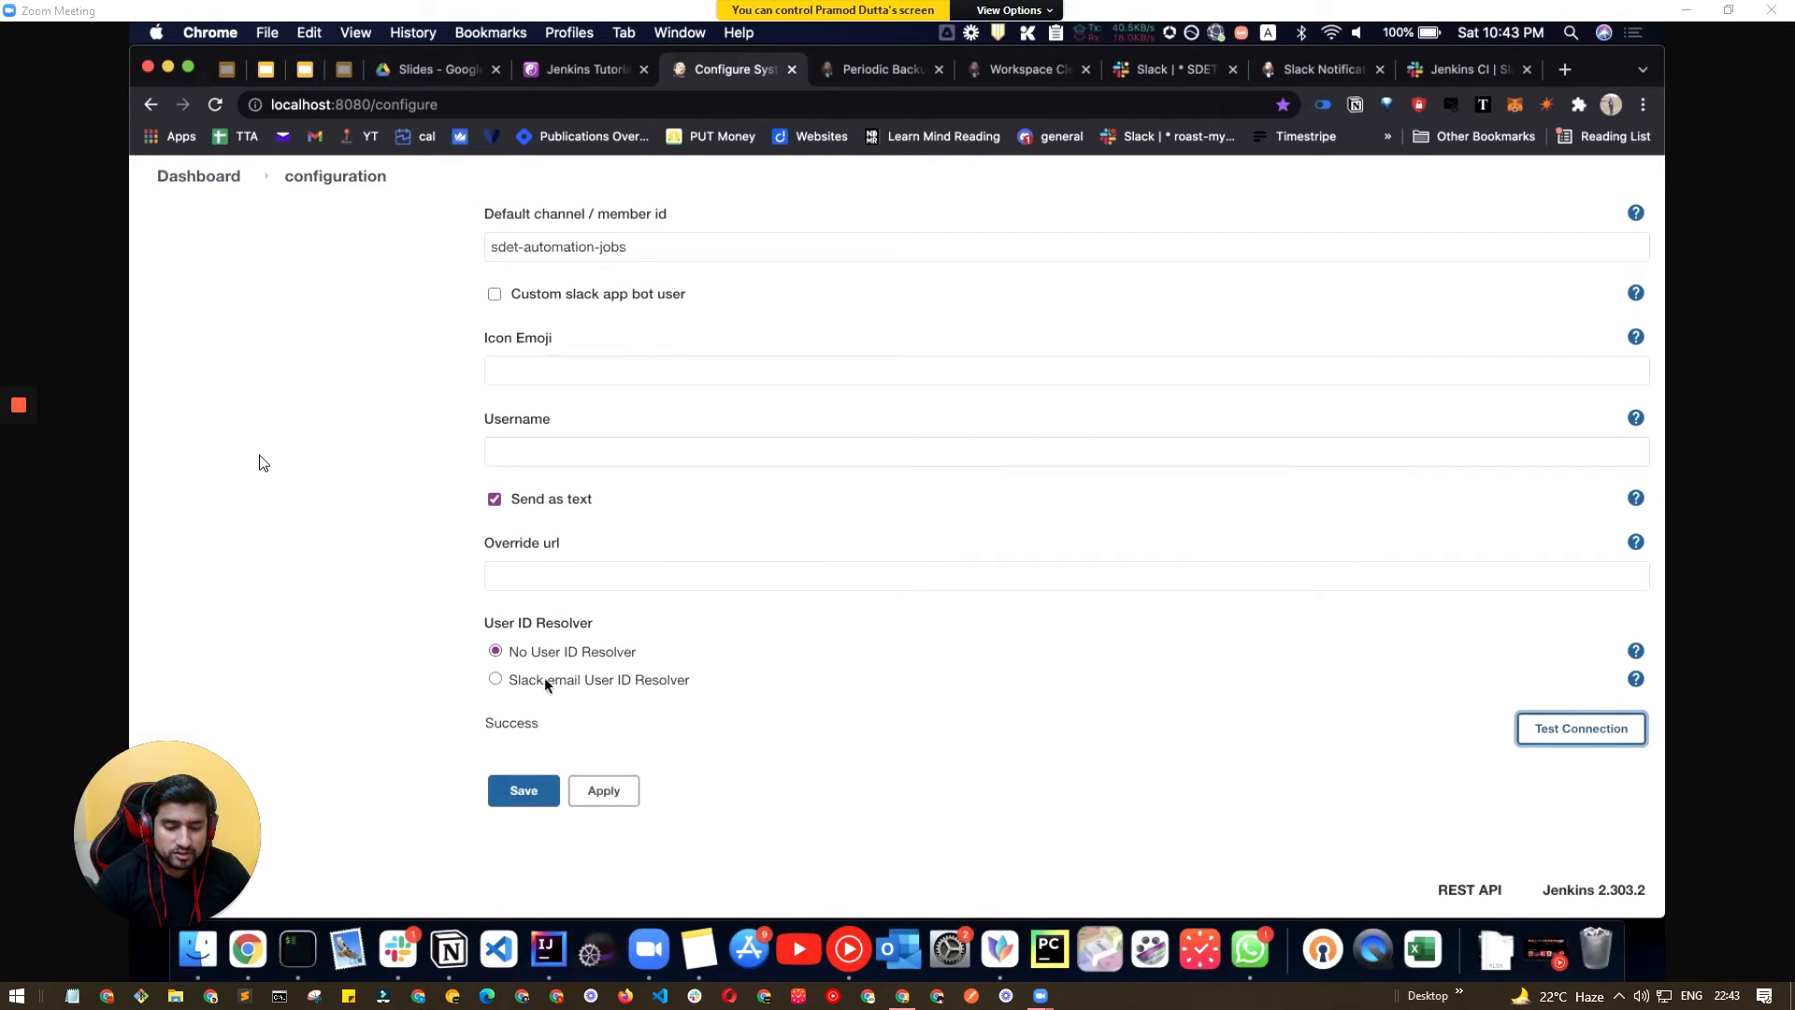
double_click(512, 723)
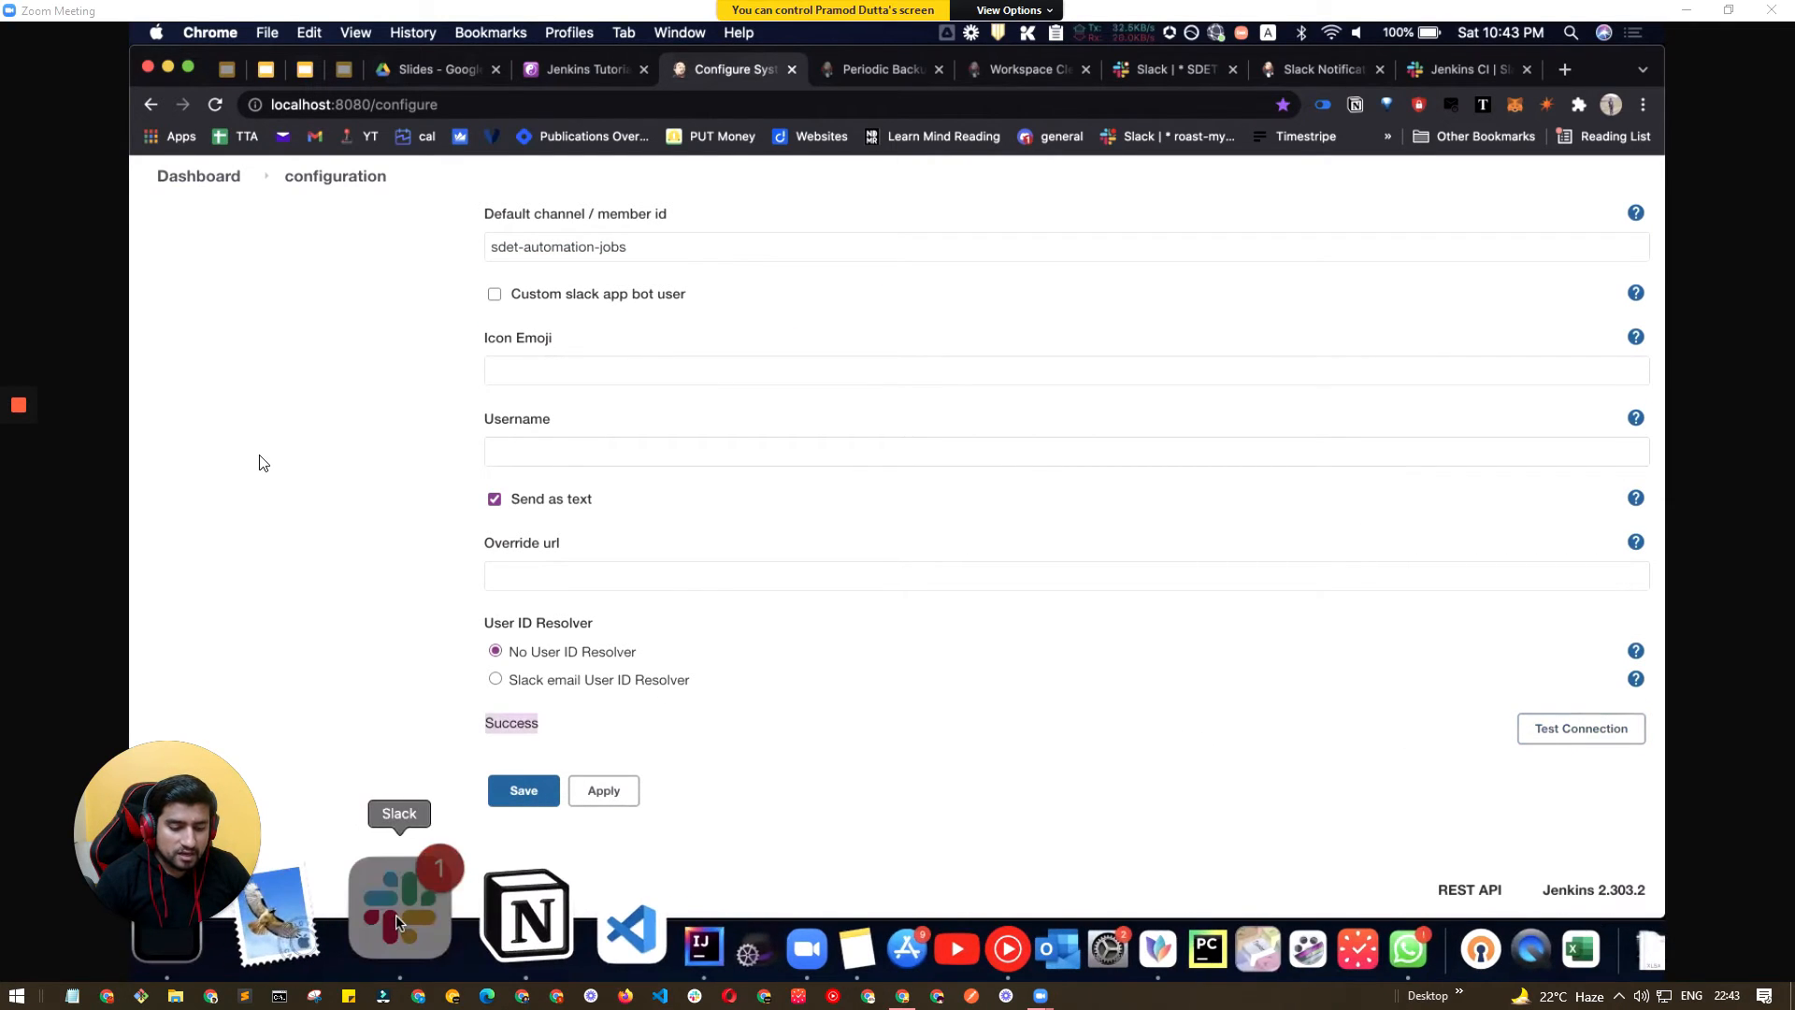
left_click(401, 912)
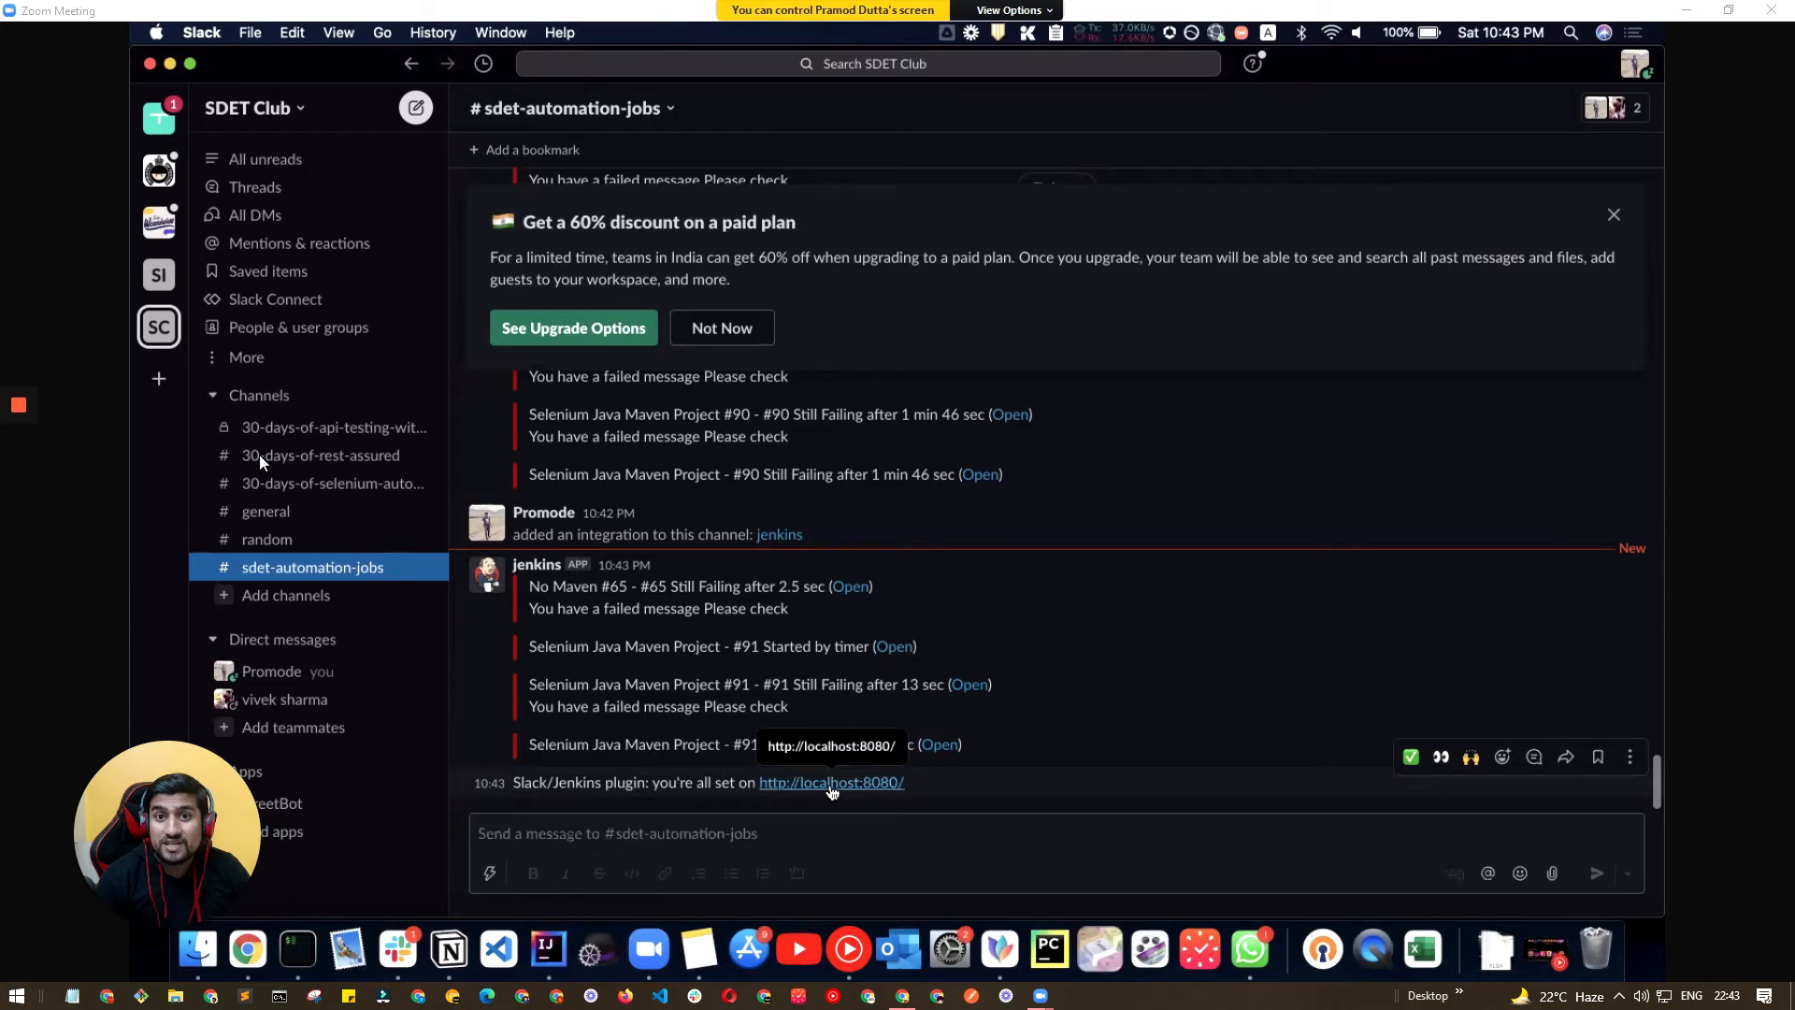
left_click(785, 788)
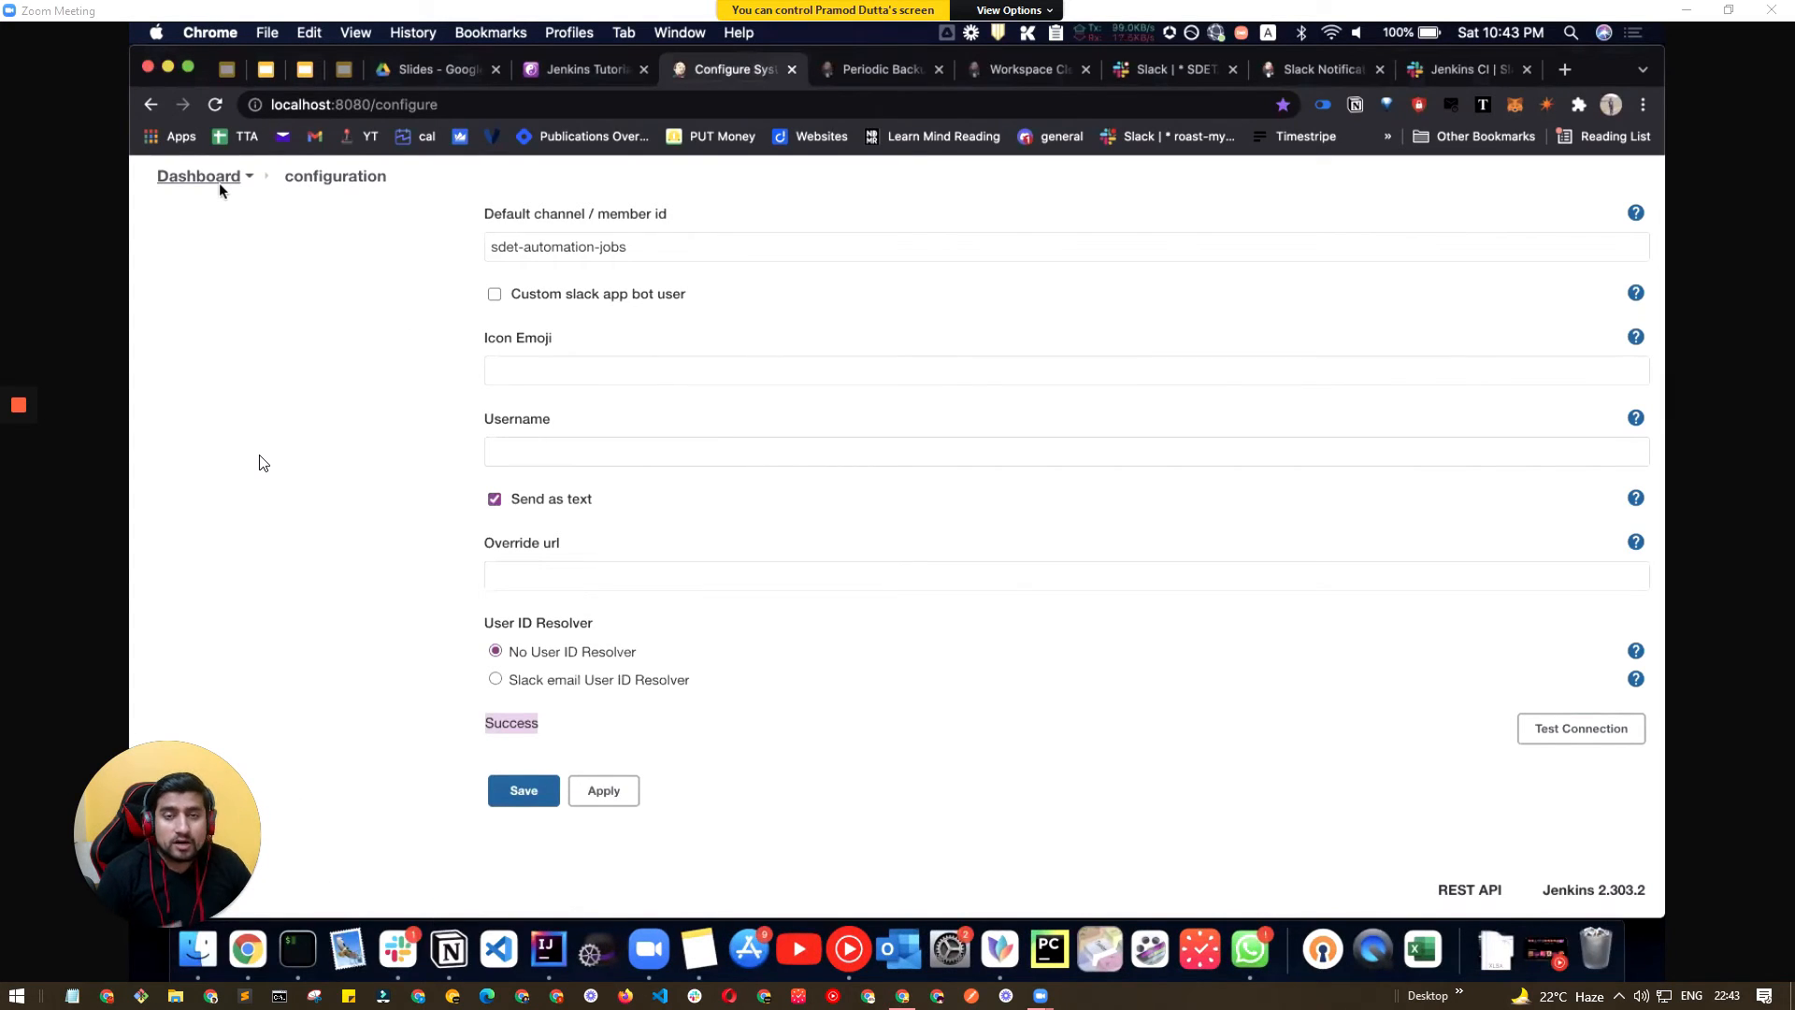
Step: Leave the system configuration without saving and open the configuration of the Selenium Java Maven Project job
left_click(219, 183)
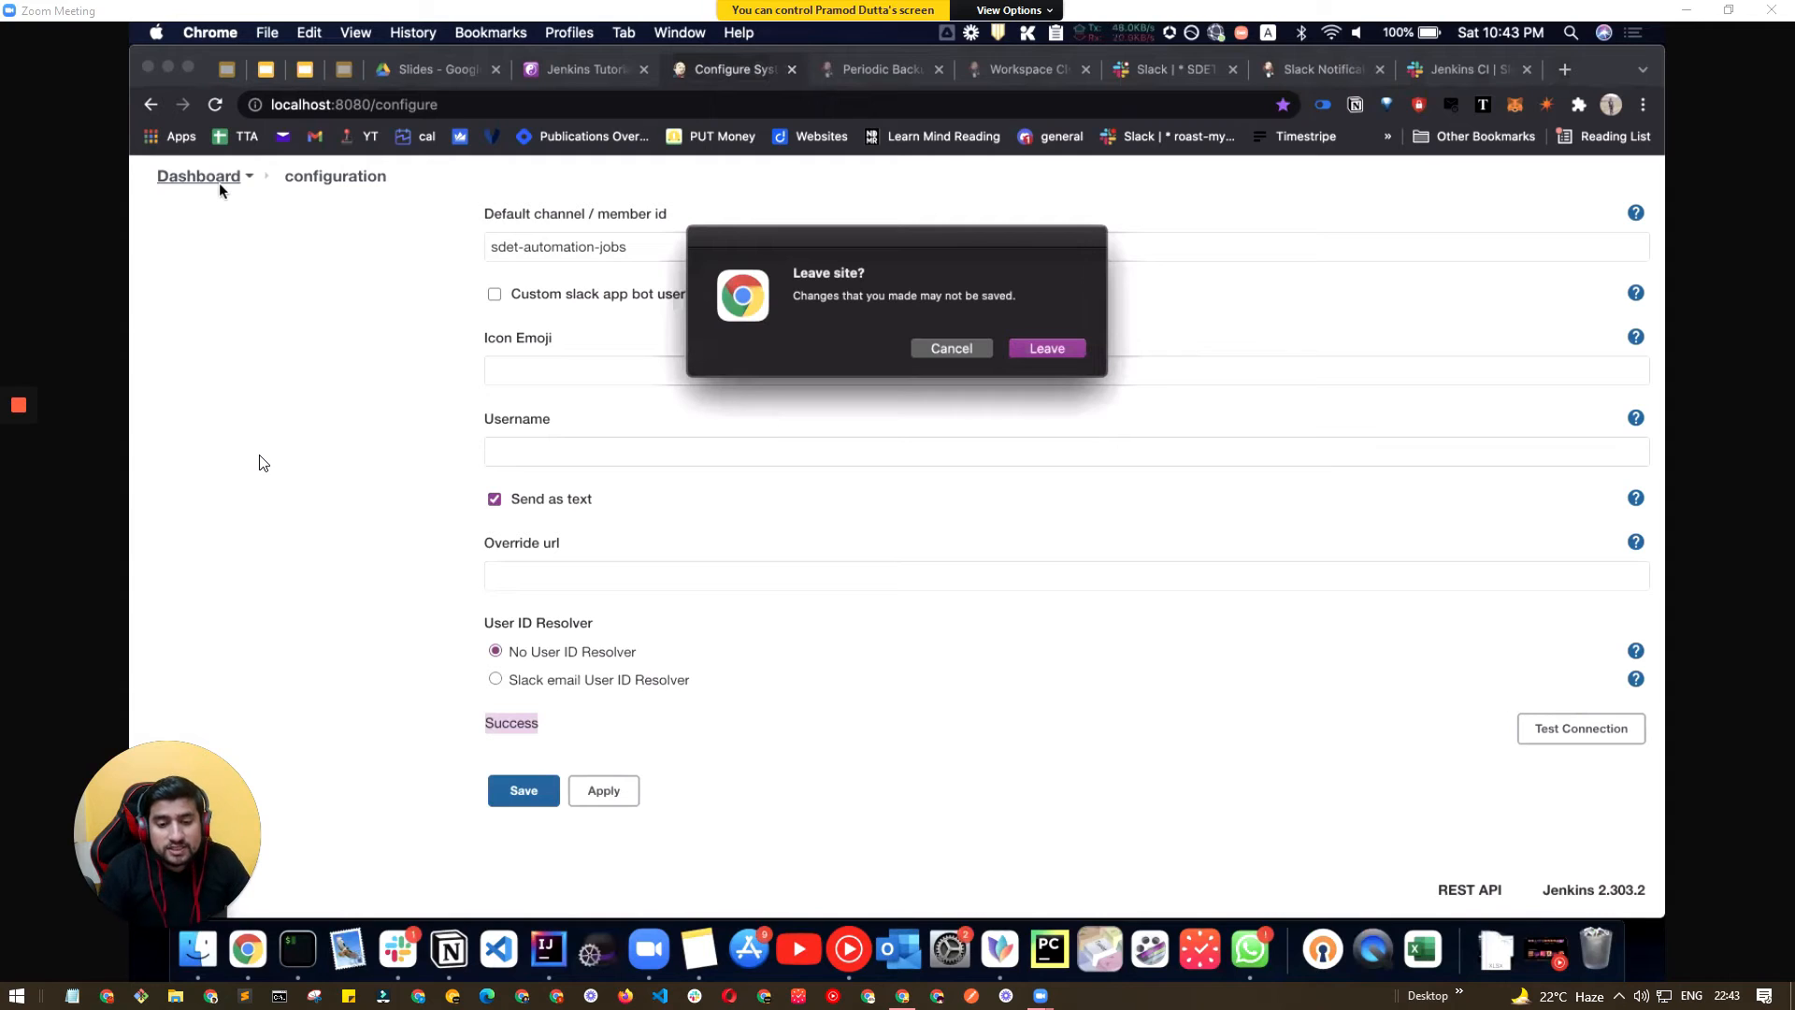
left_click(1059, 352)
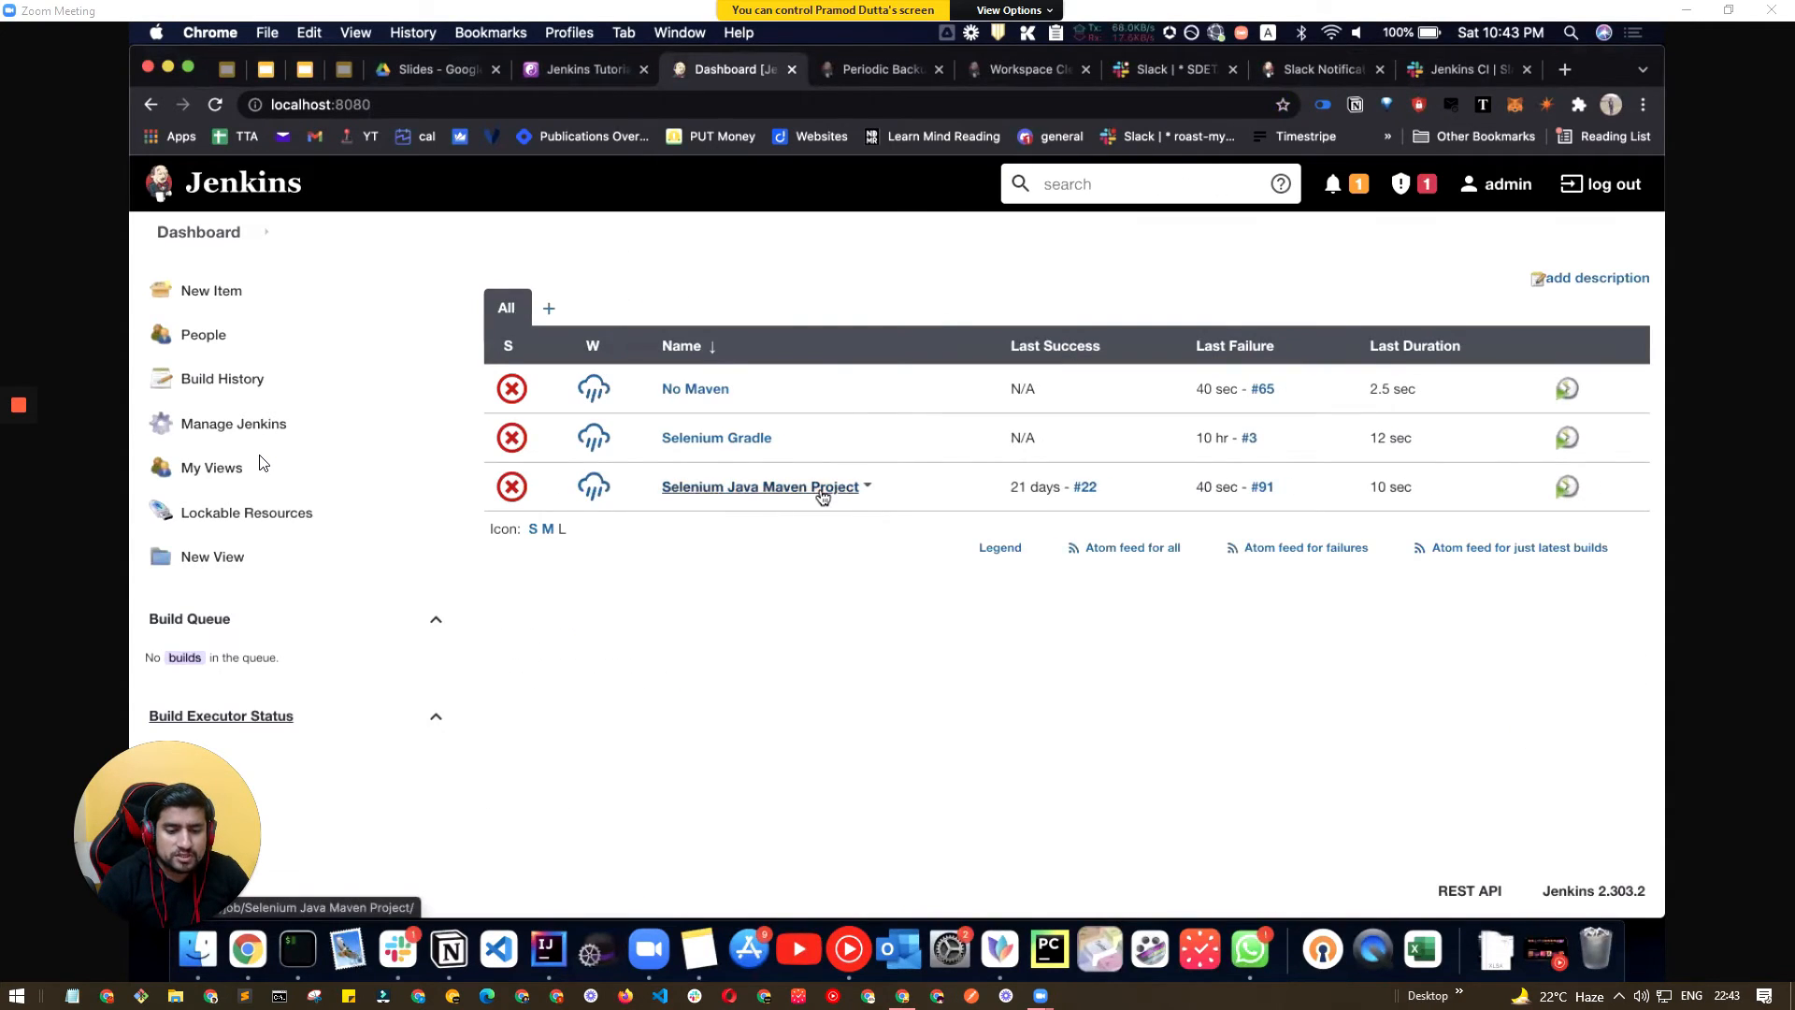
left_click(822, 494)
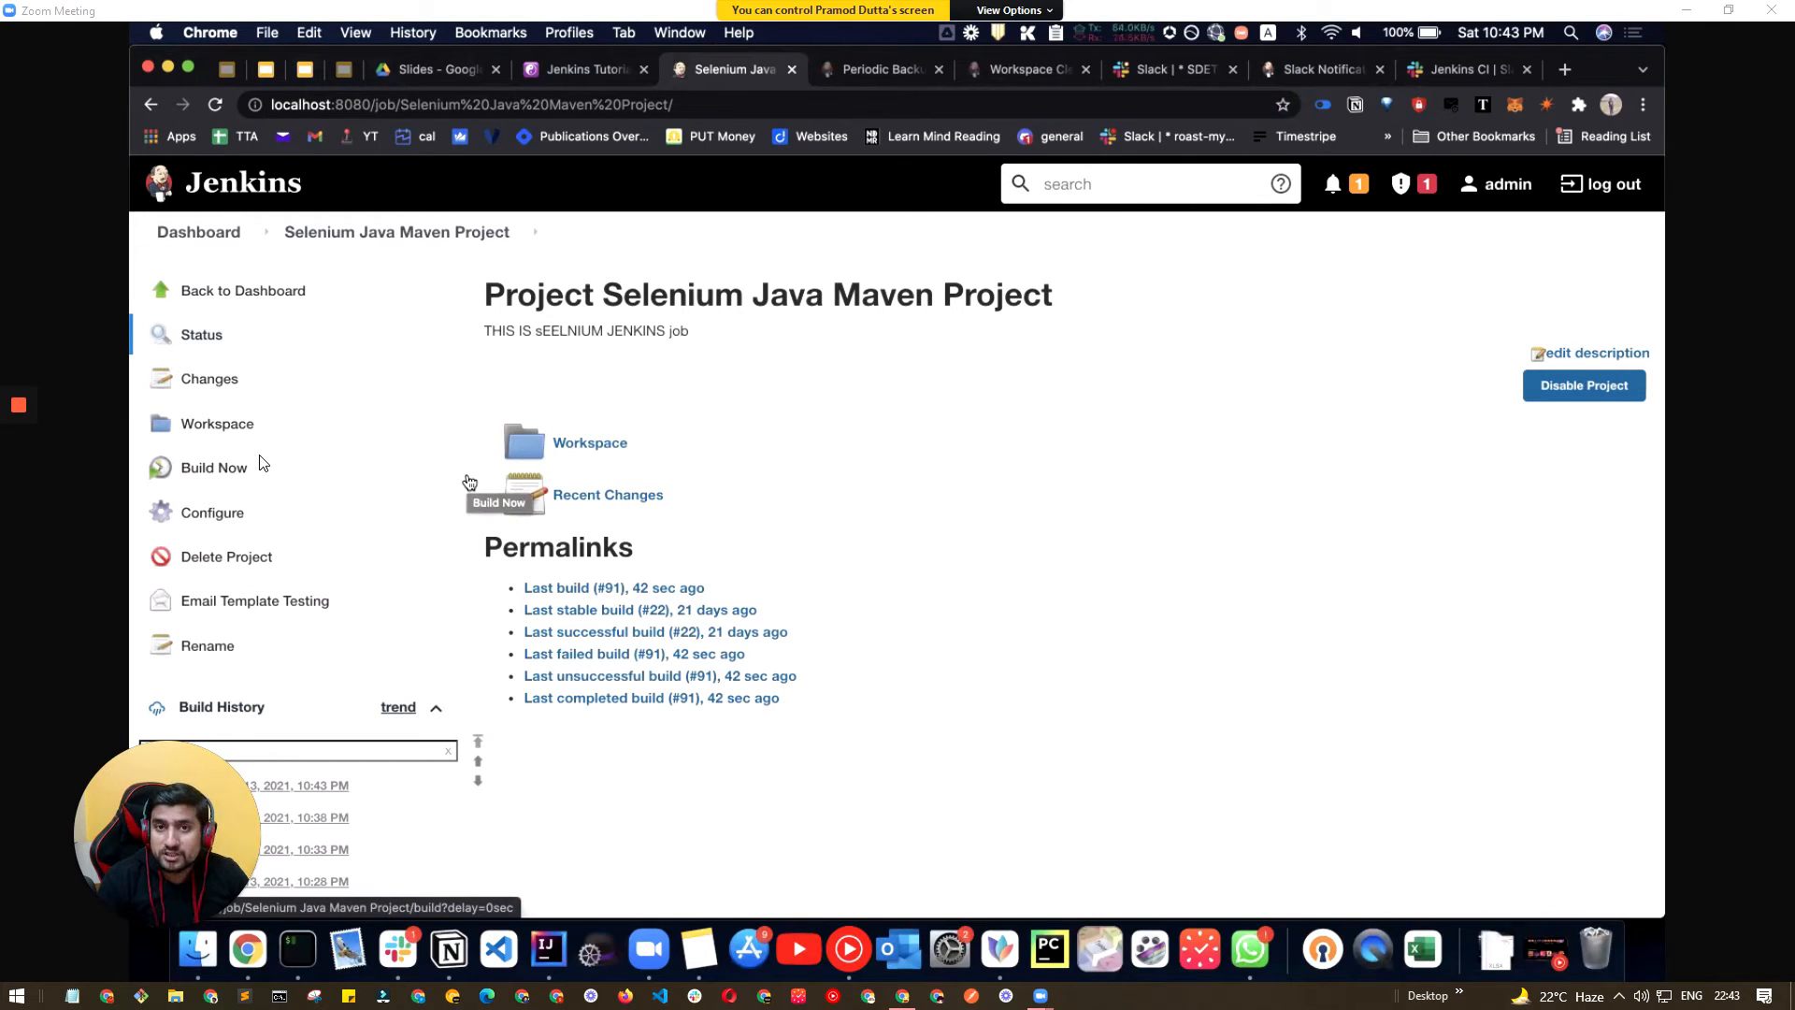
left_click(353, 513)
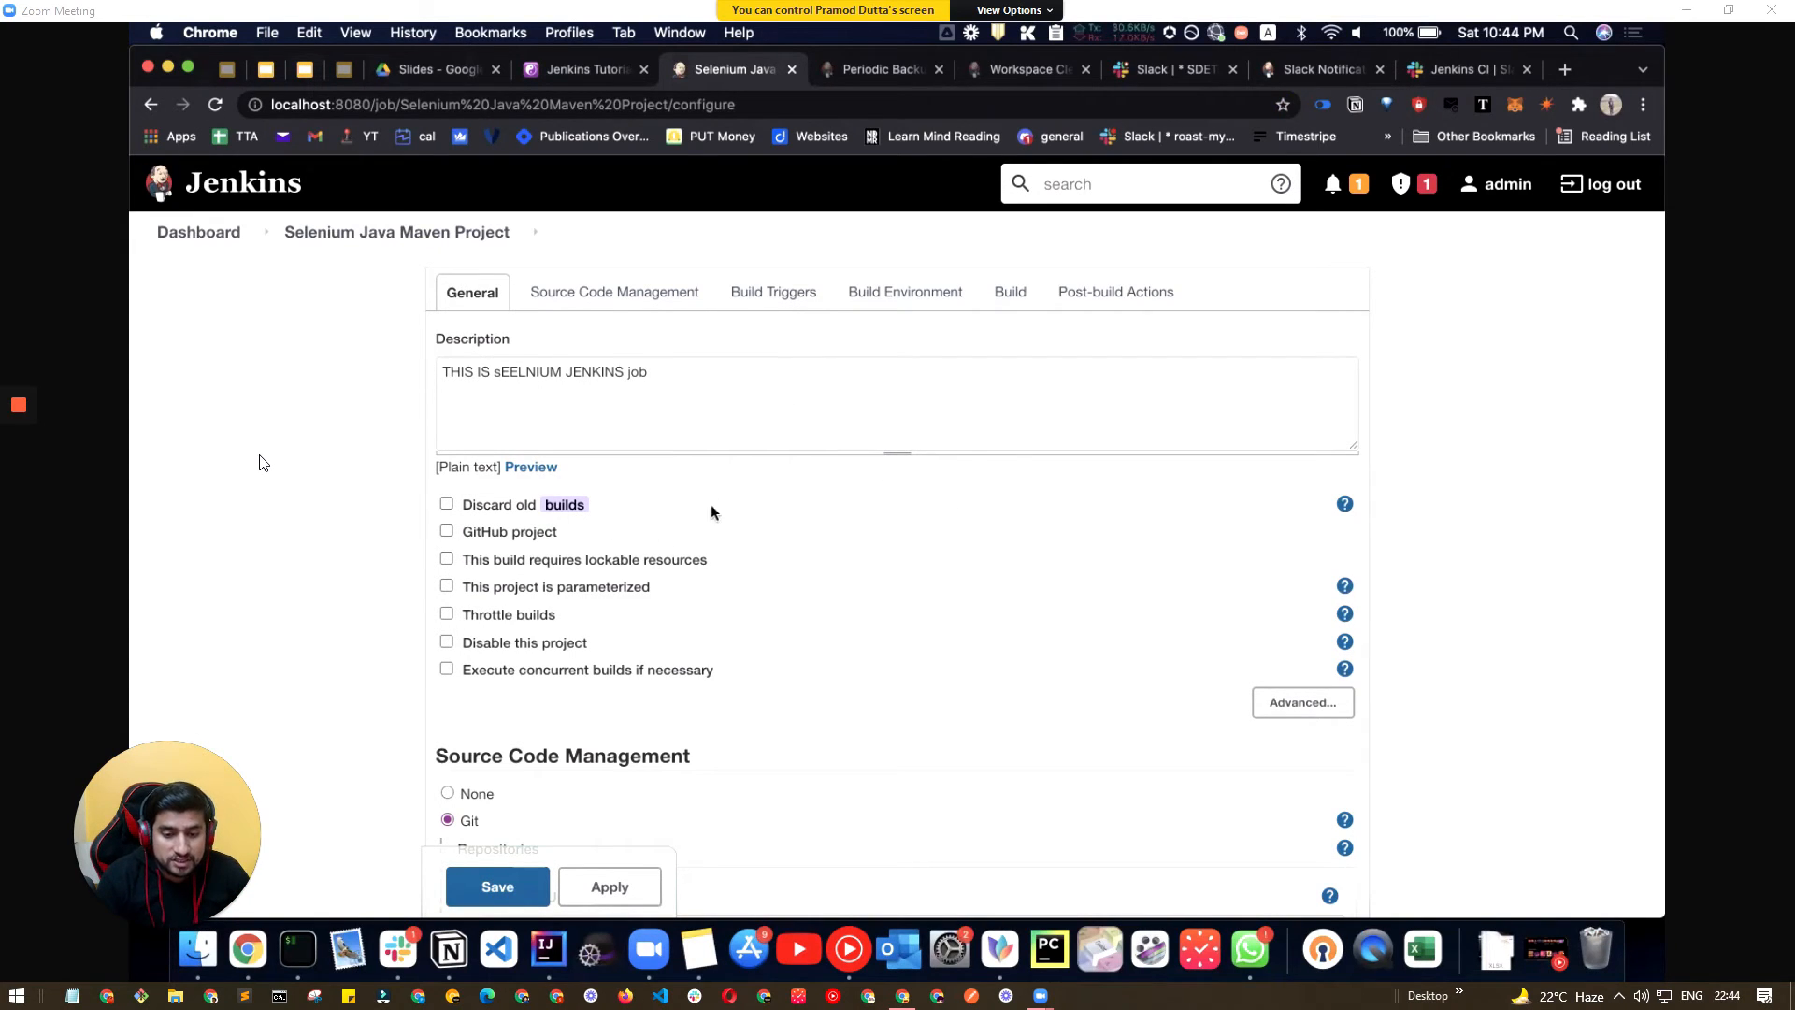
Step: Review the job's Slack Notifications post-build action, expand its advanced options, and save the job configuration
left_click(1158, 300)
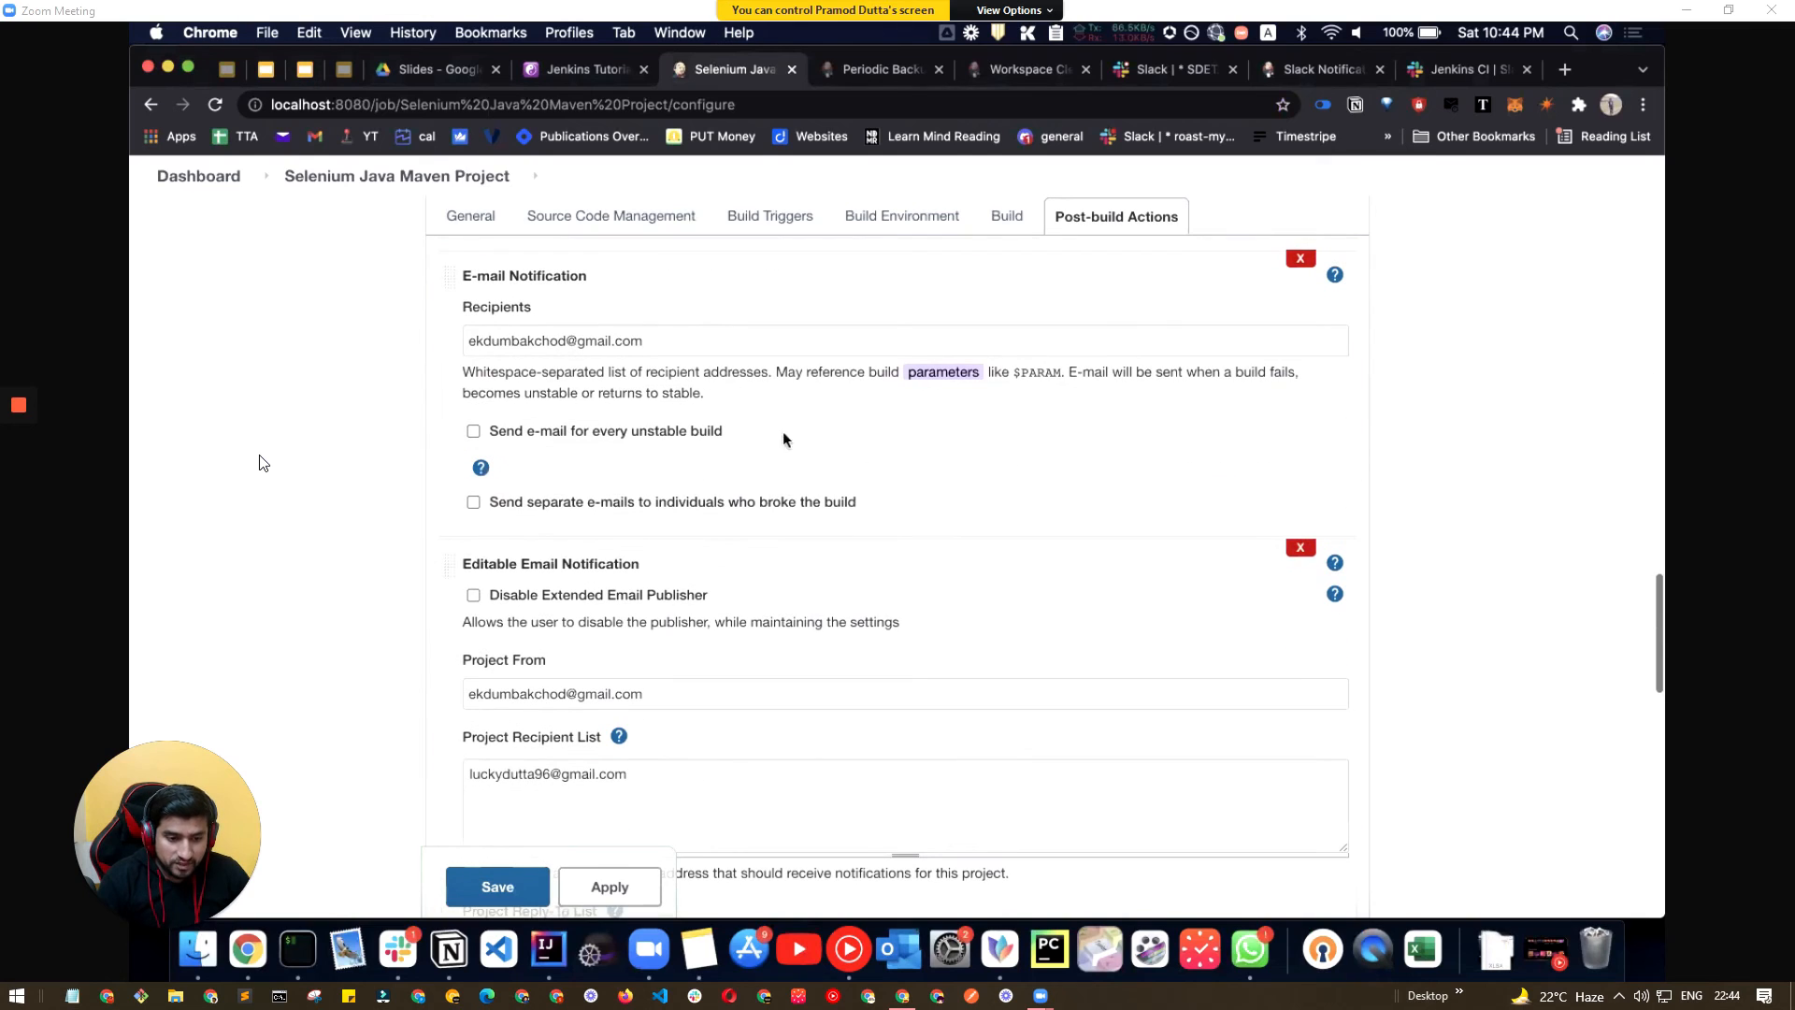
scroll(724, 480, "down", 15)
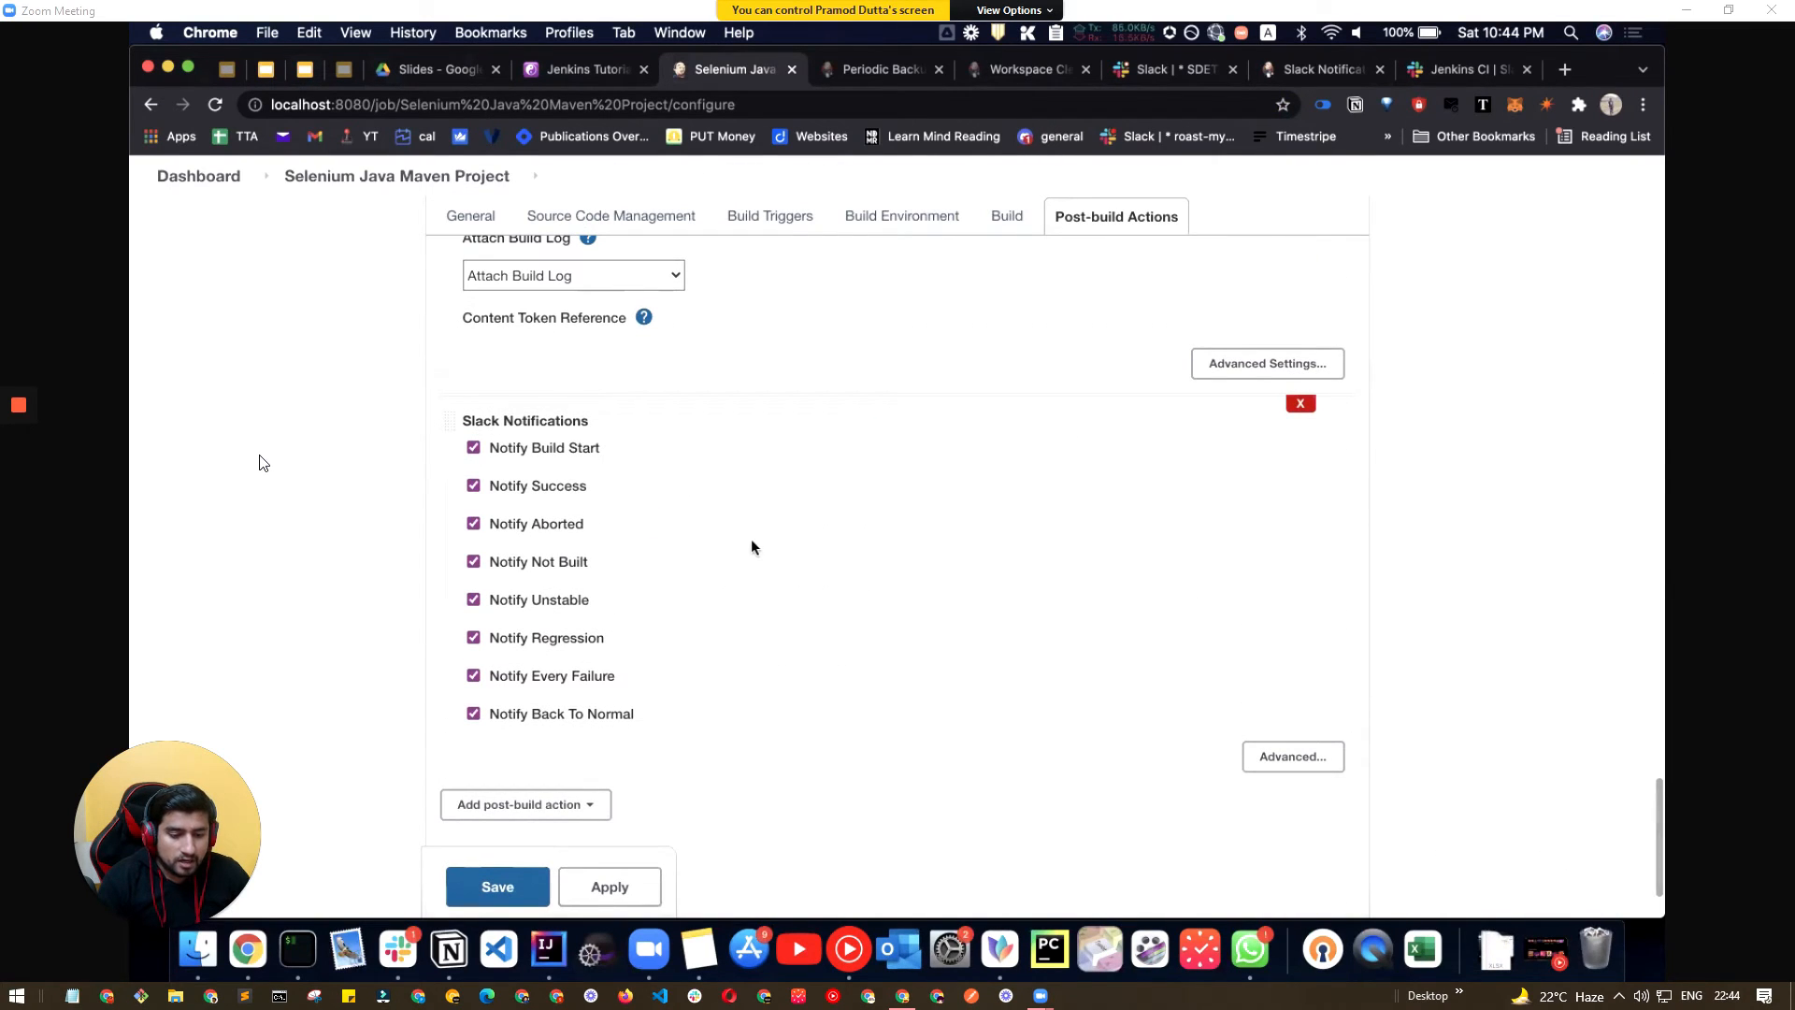
left_click(555, 805)
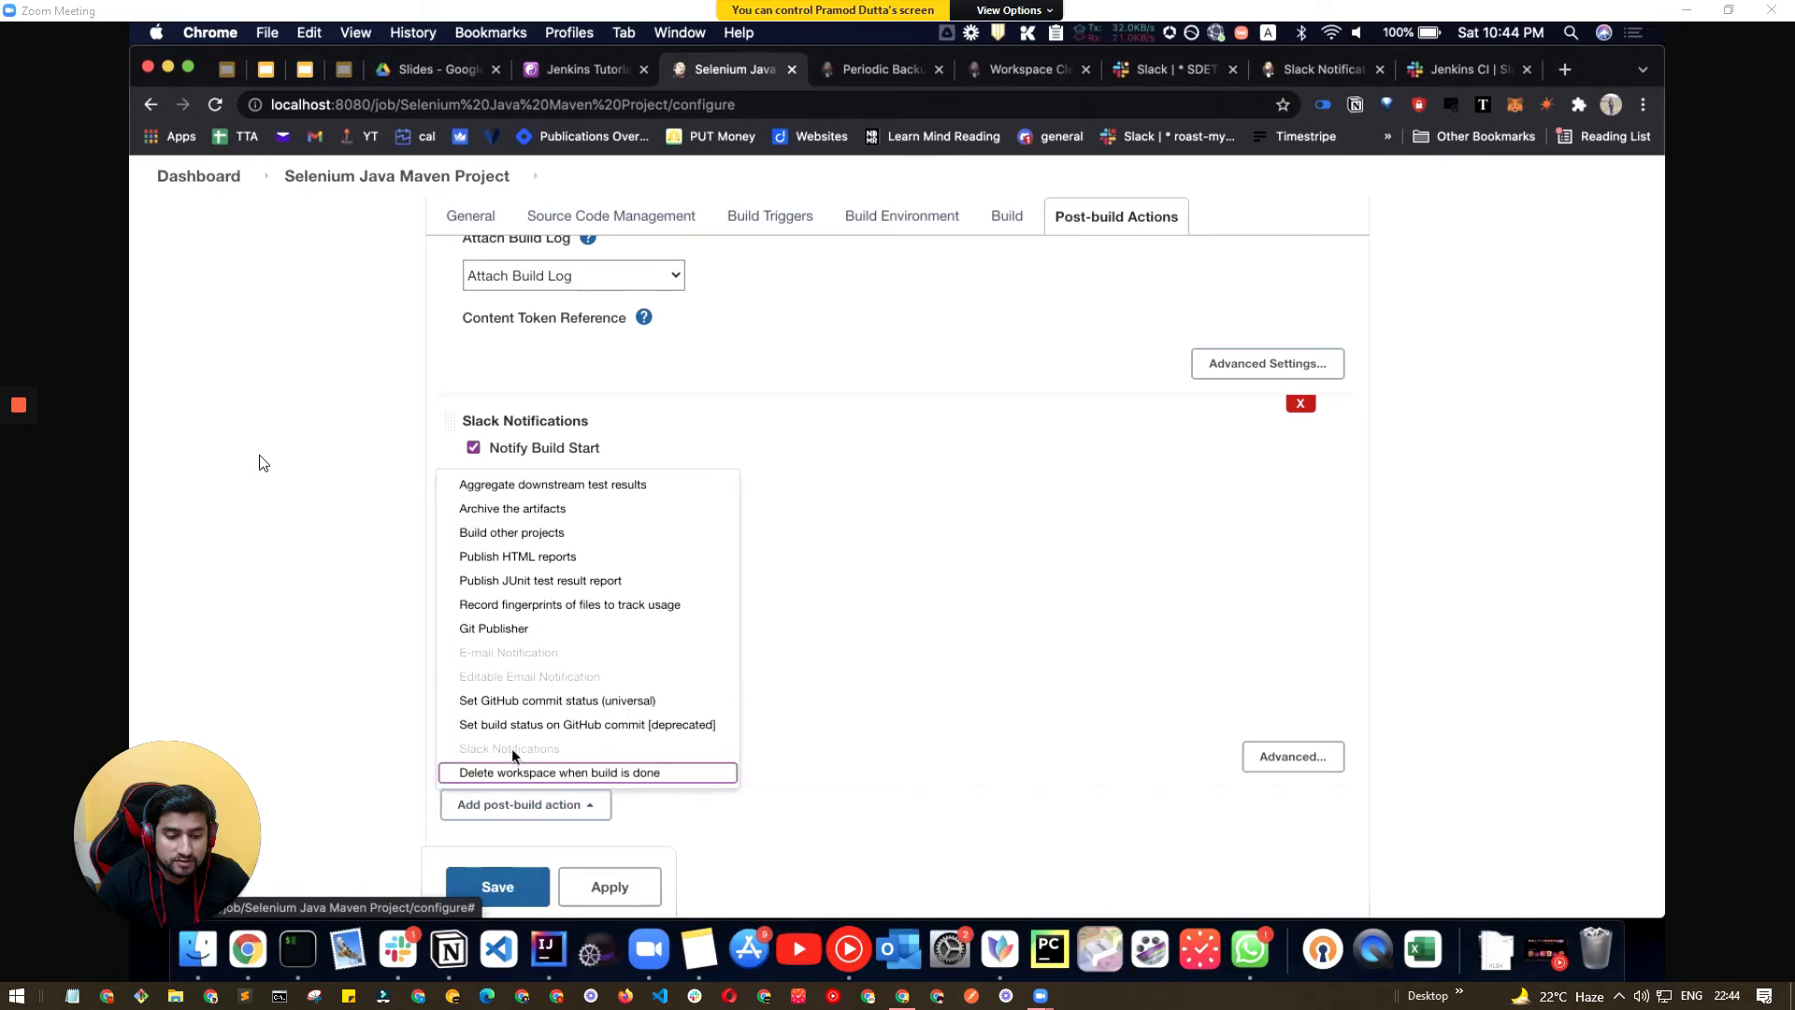
left_click(793, 686)
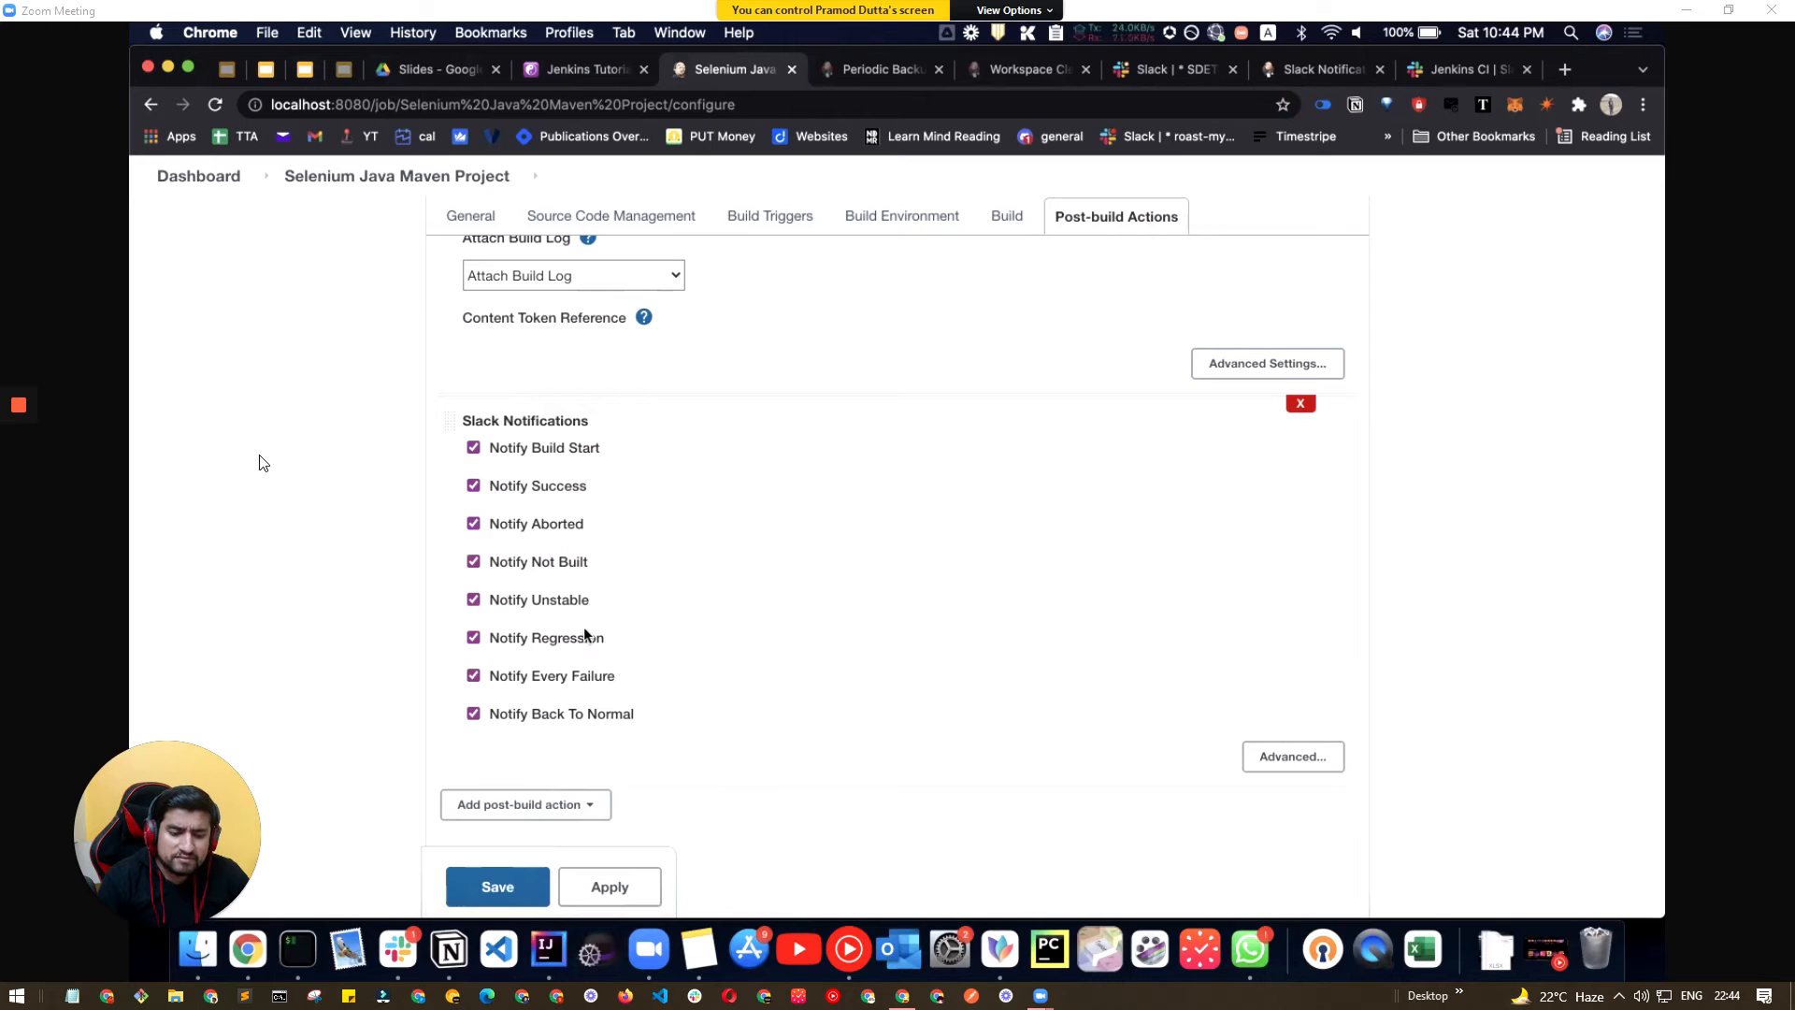
left_click(1293, 756)
scroll(837, 645, "down", 3)
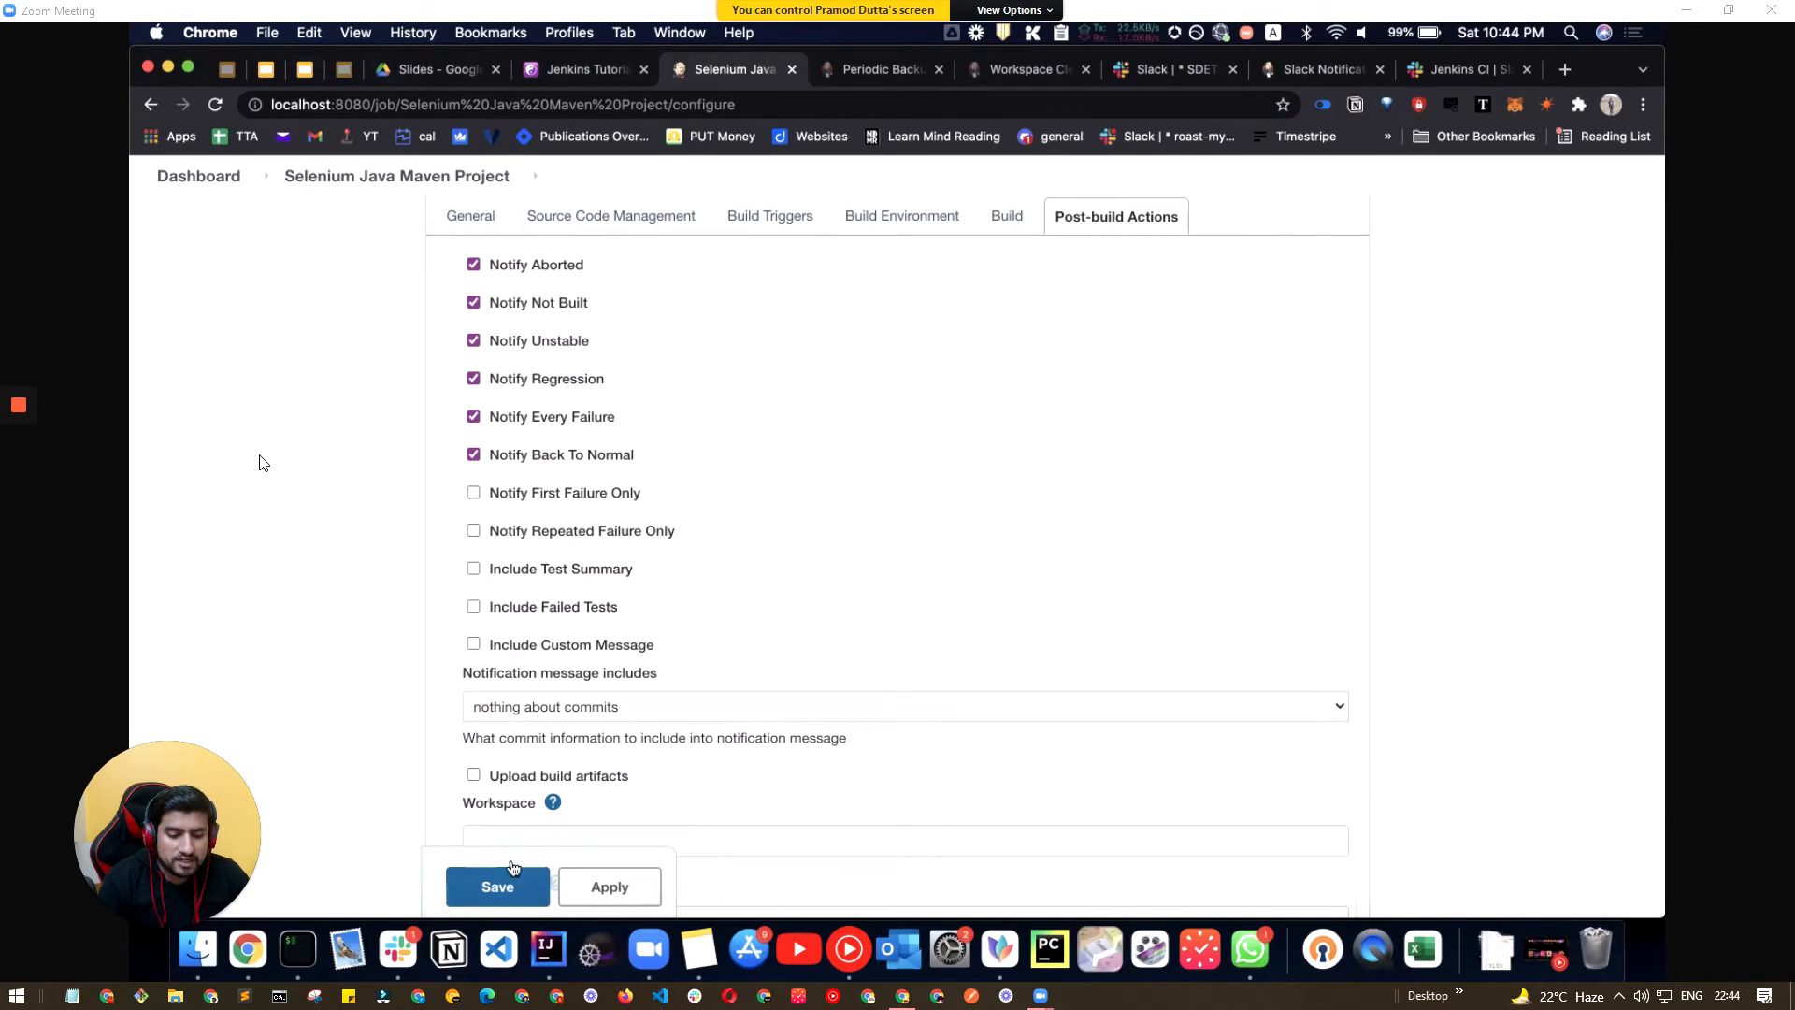
left_click(507, 883)
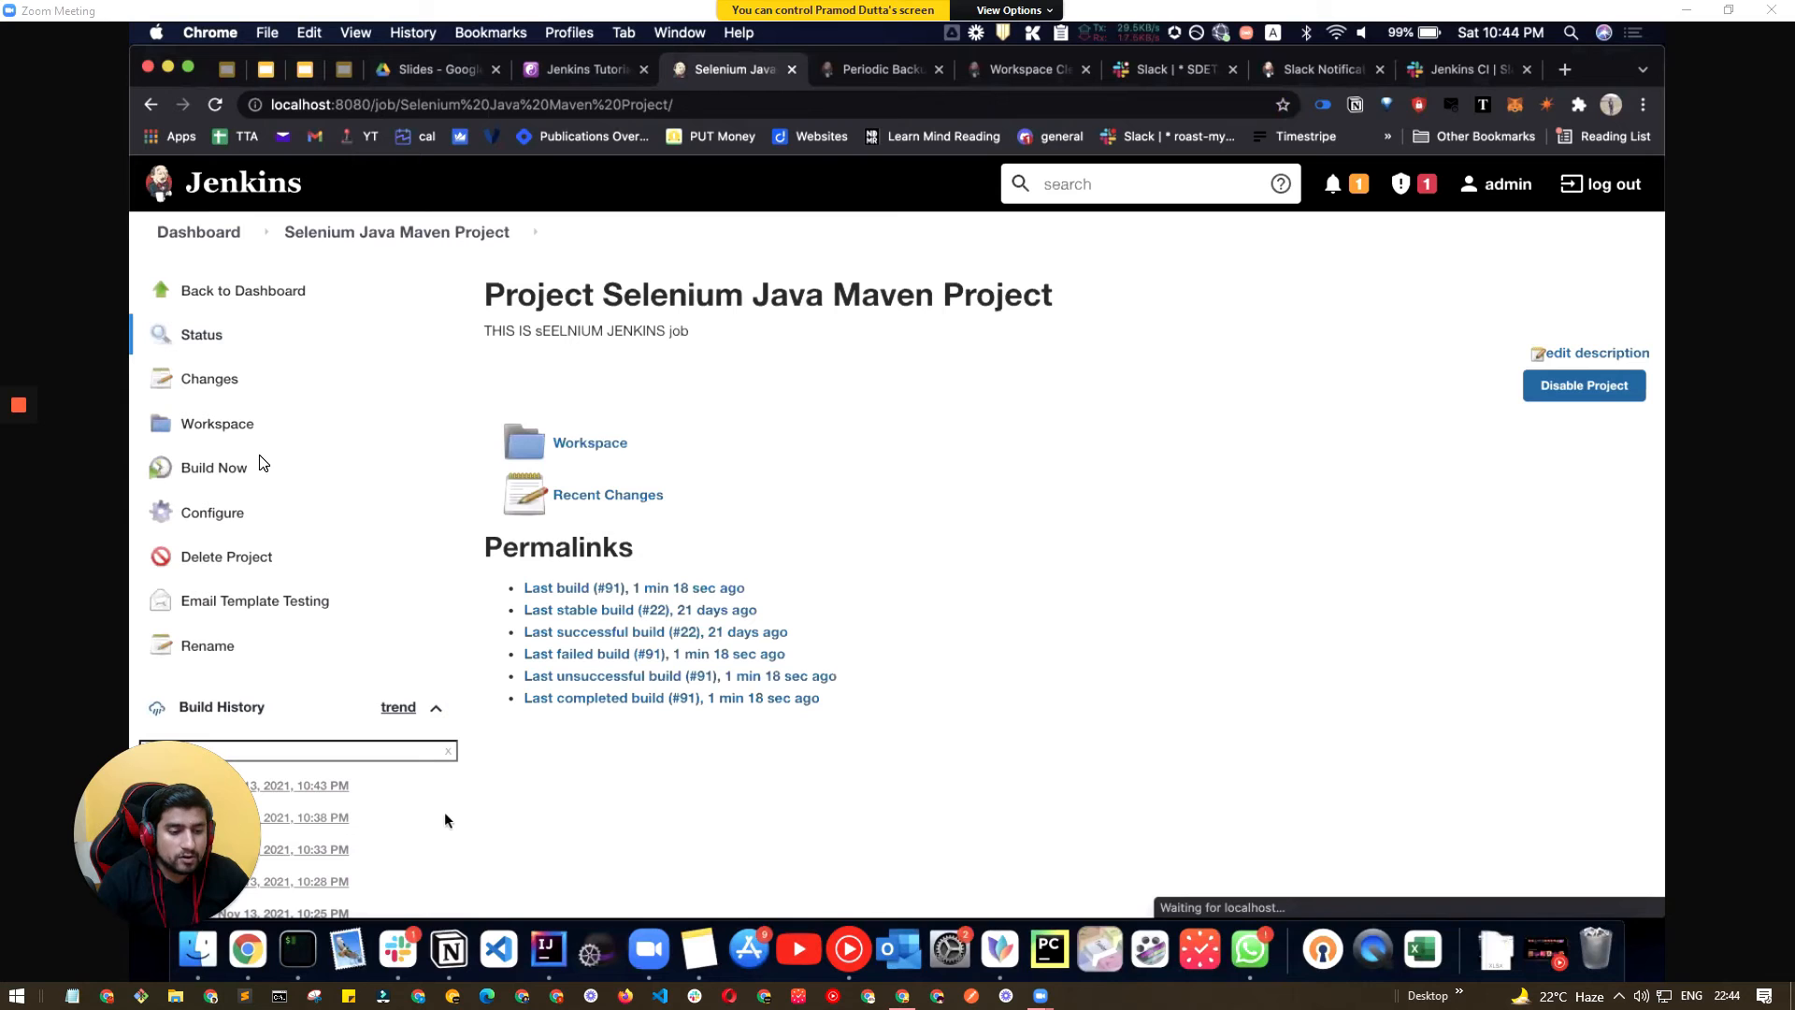
Step: Run a build of the Selenium Java Maven Project and check its notifications in Slack's sdet-automation-jobs channel, highlighting the failure message
left_click(263, 465)
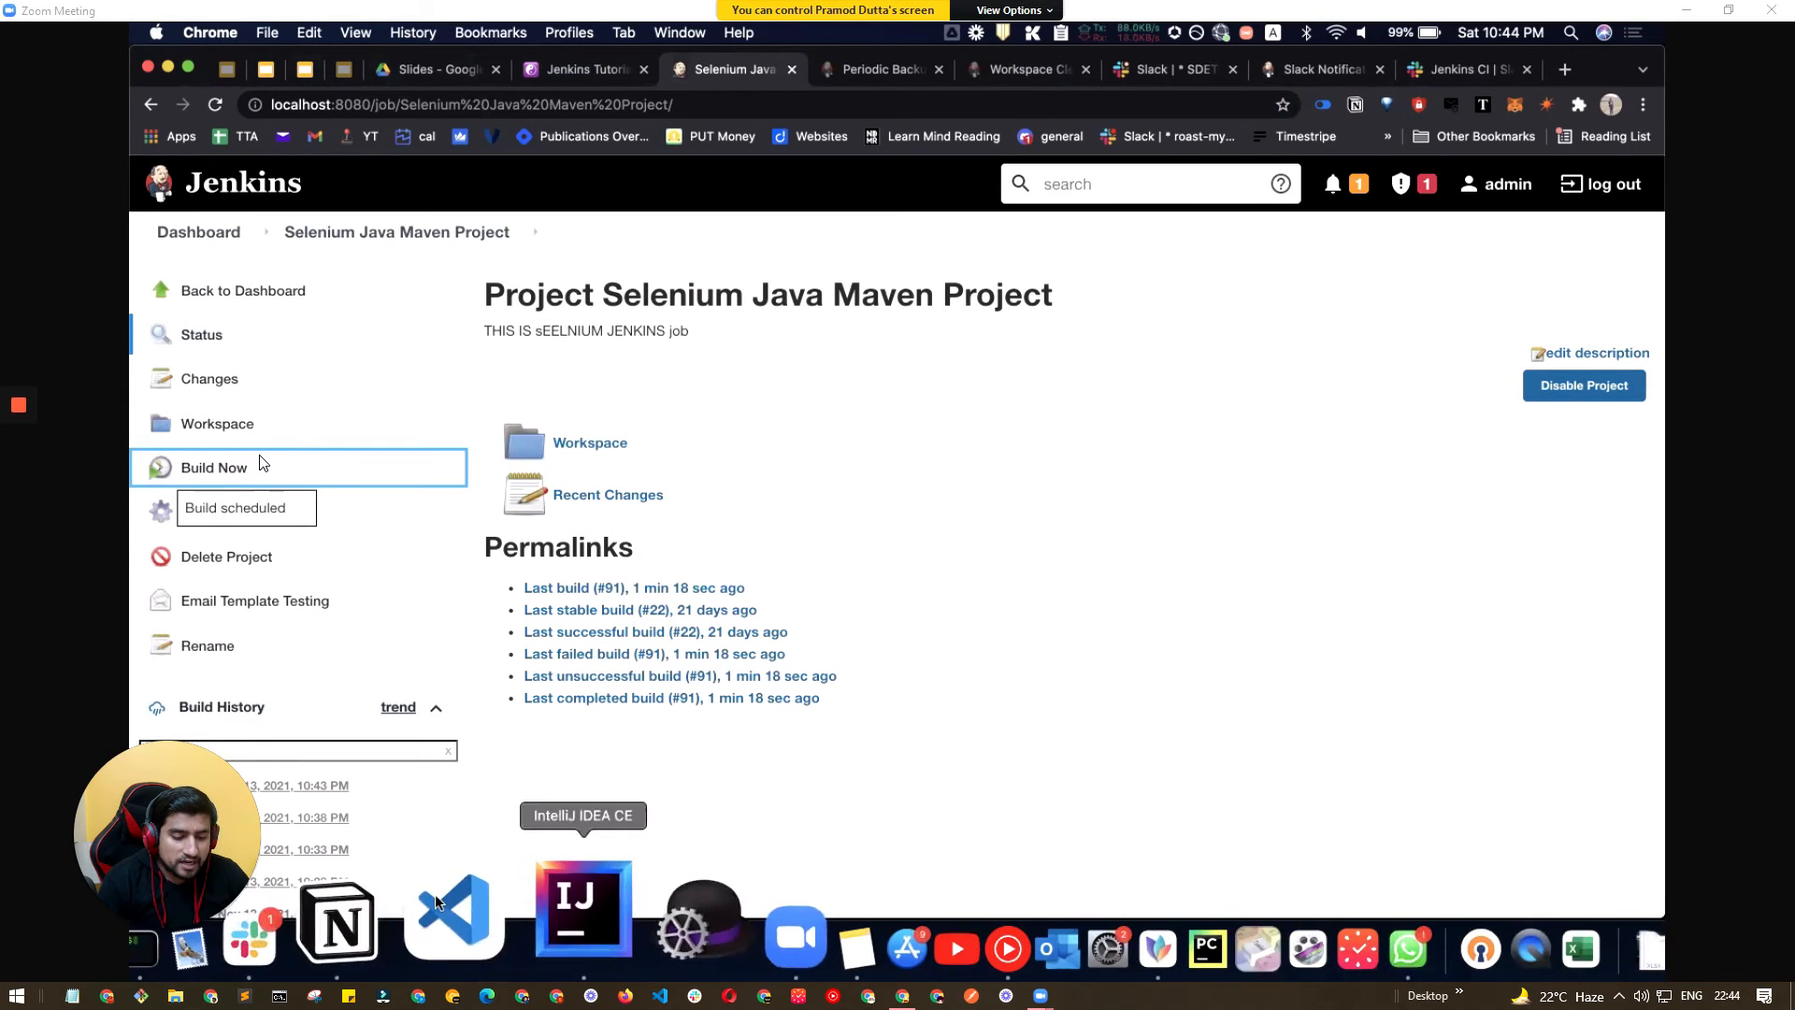
left_click(379, 946)
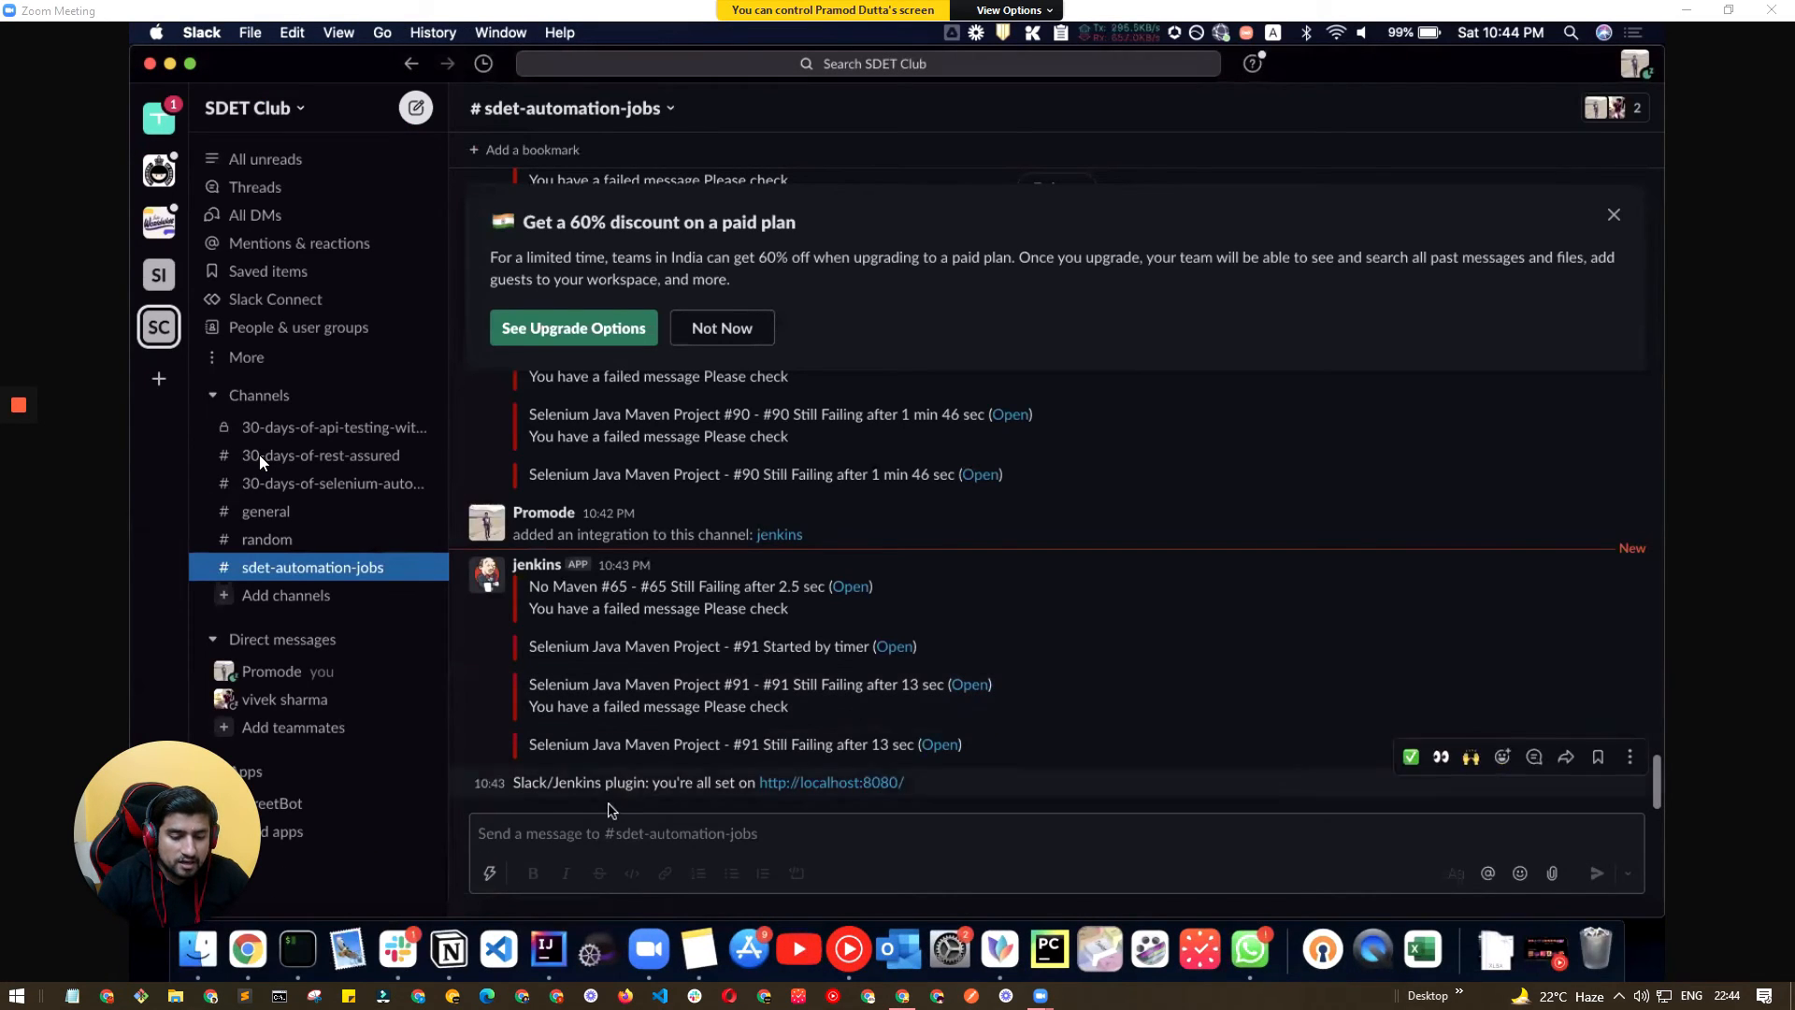
left_click(579, 833)
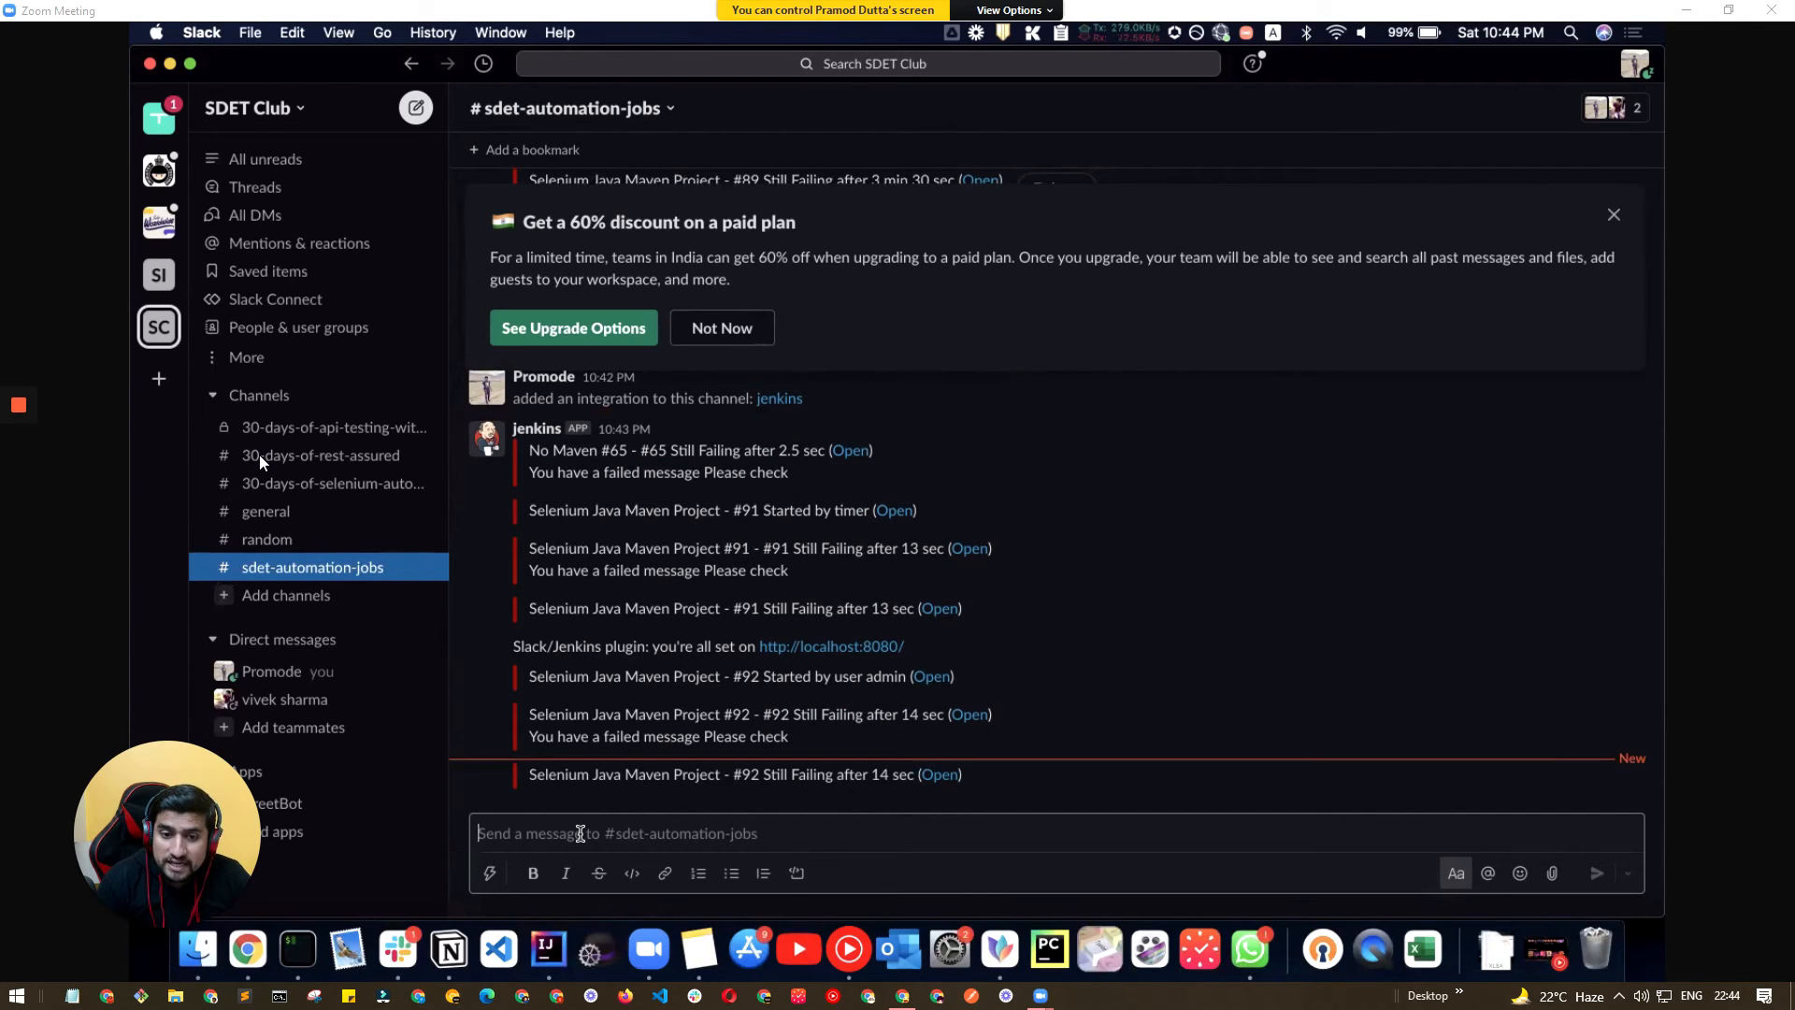
triple_click(619, 734)
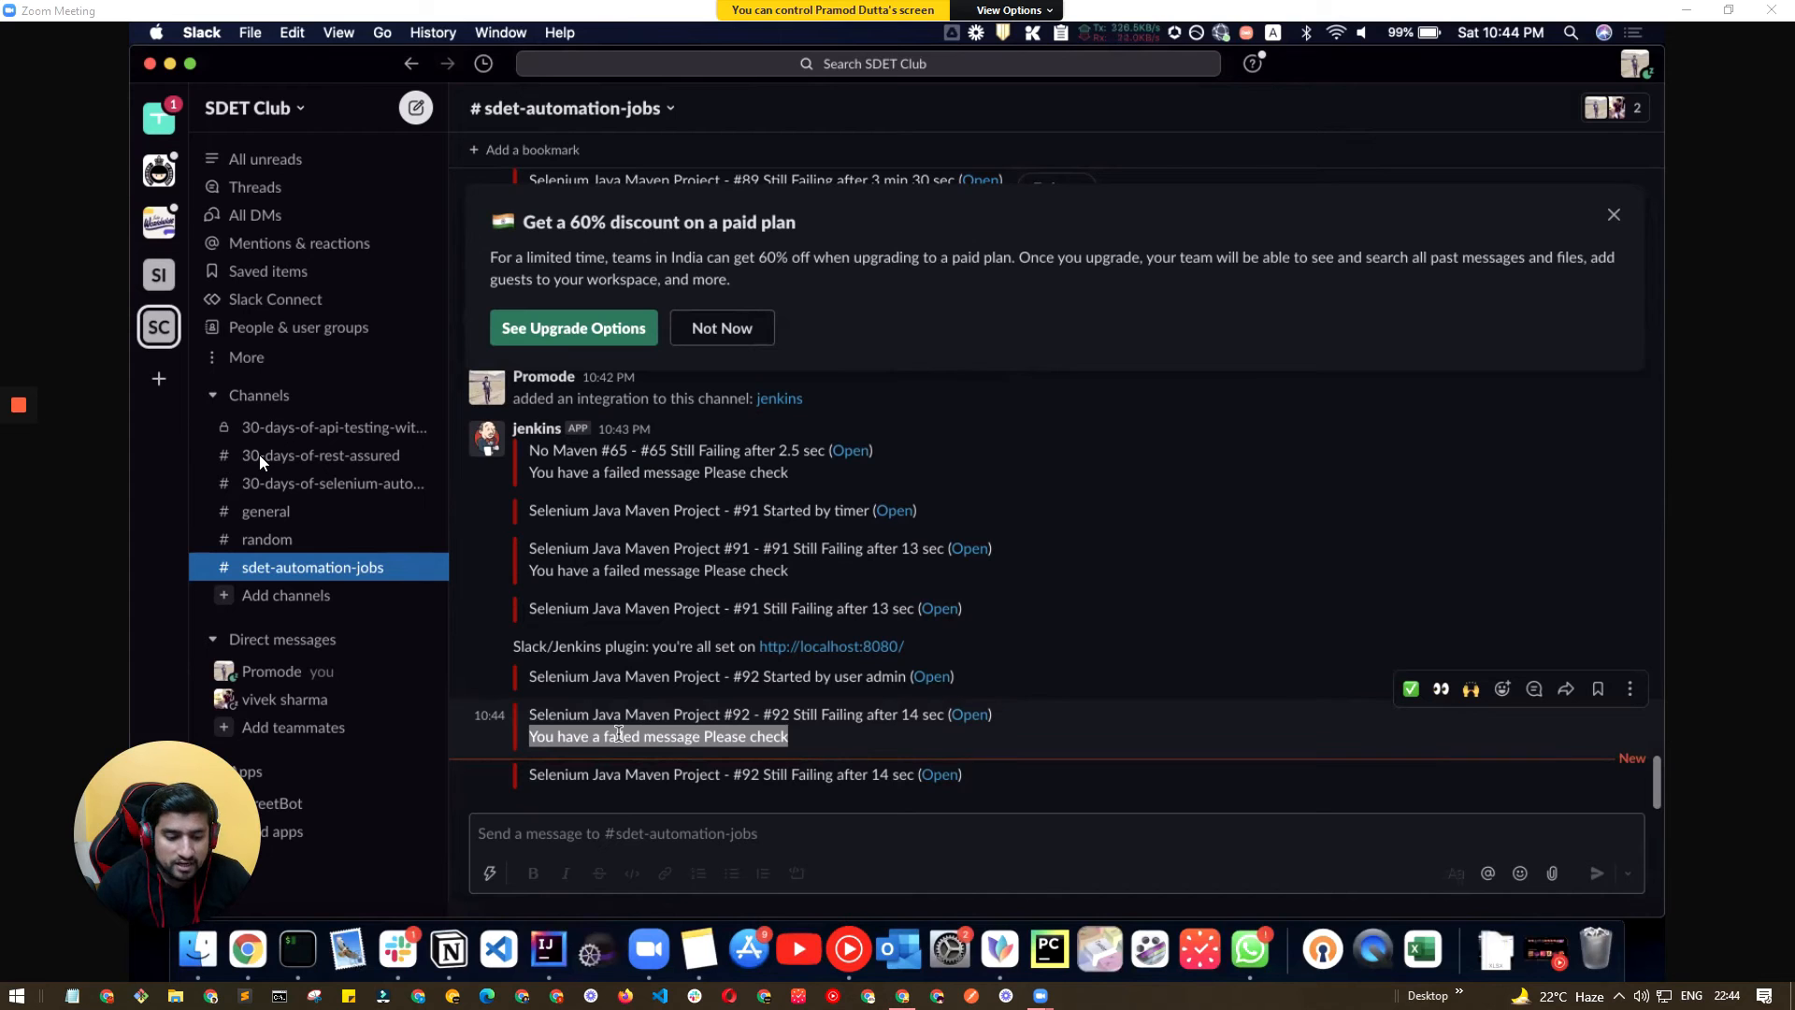
Step: Return to Jenkins in Chrome and search the installed plugins for "glo" to locate the Global Slack Notifier Plugin
left_click(248, 949)
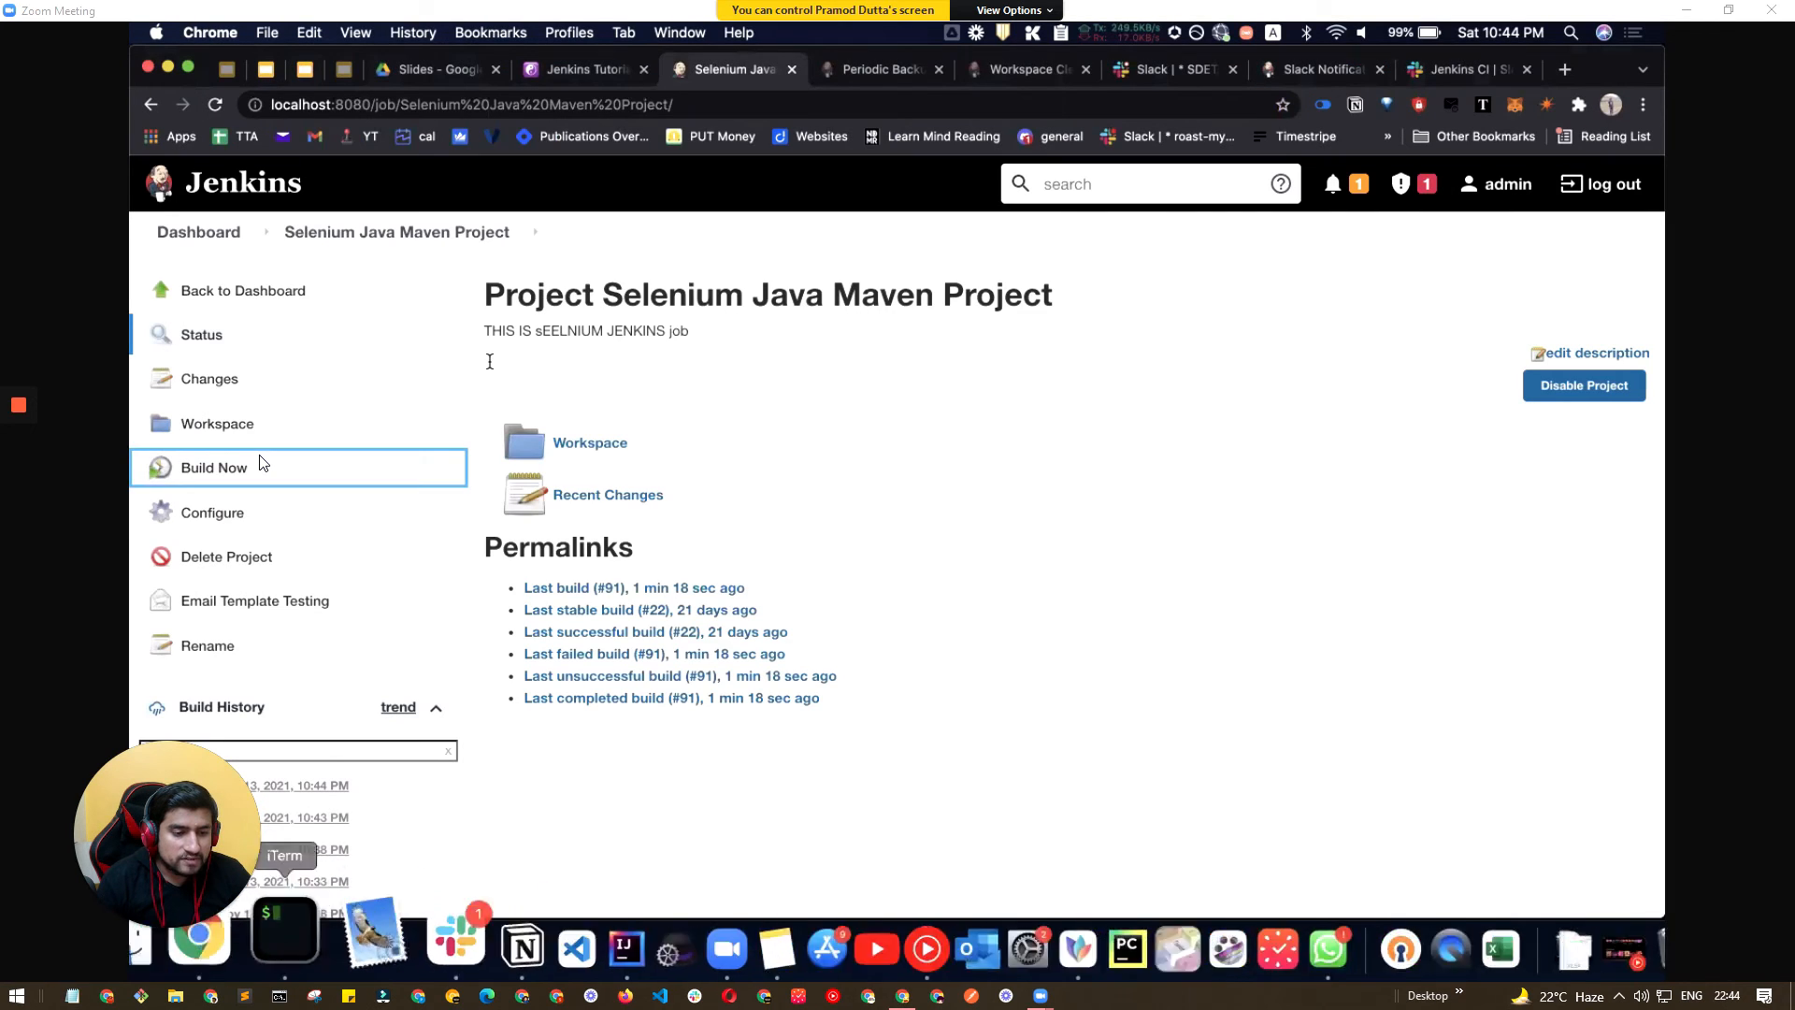
left_click(216, 248)
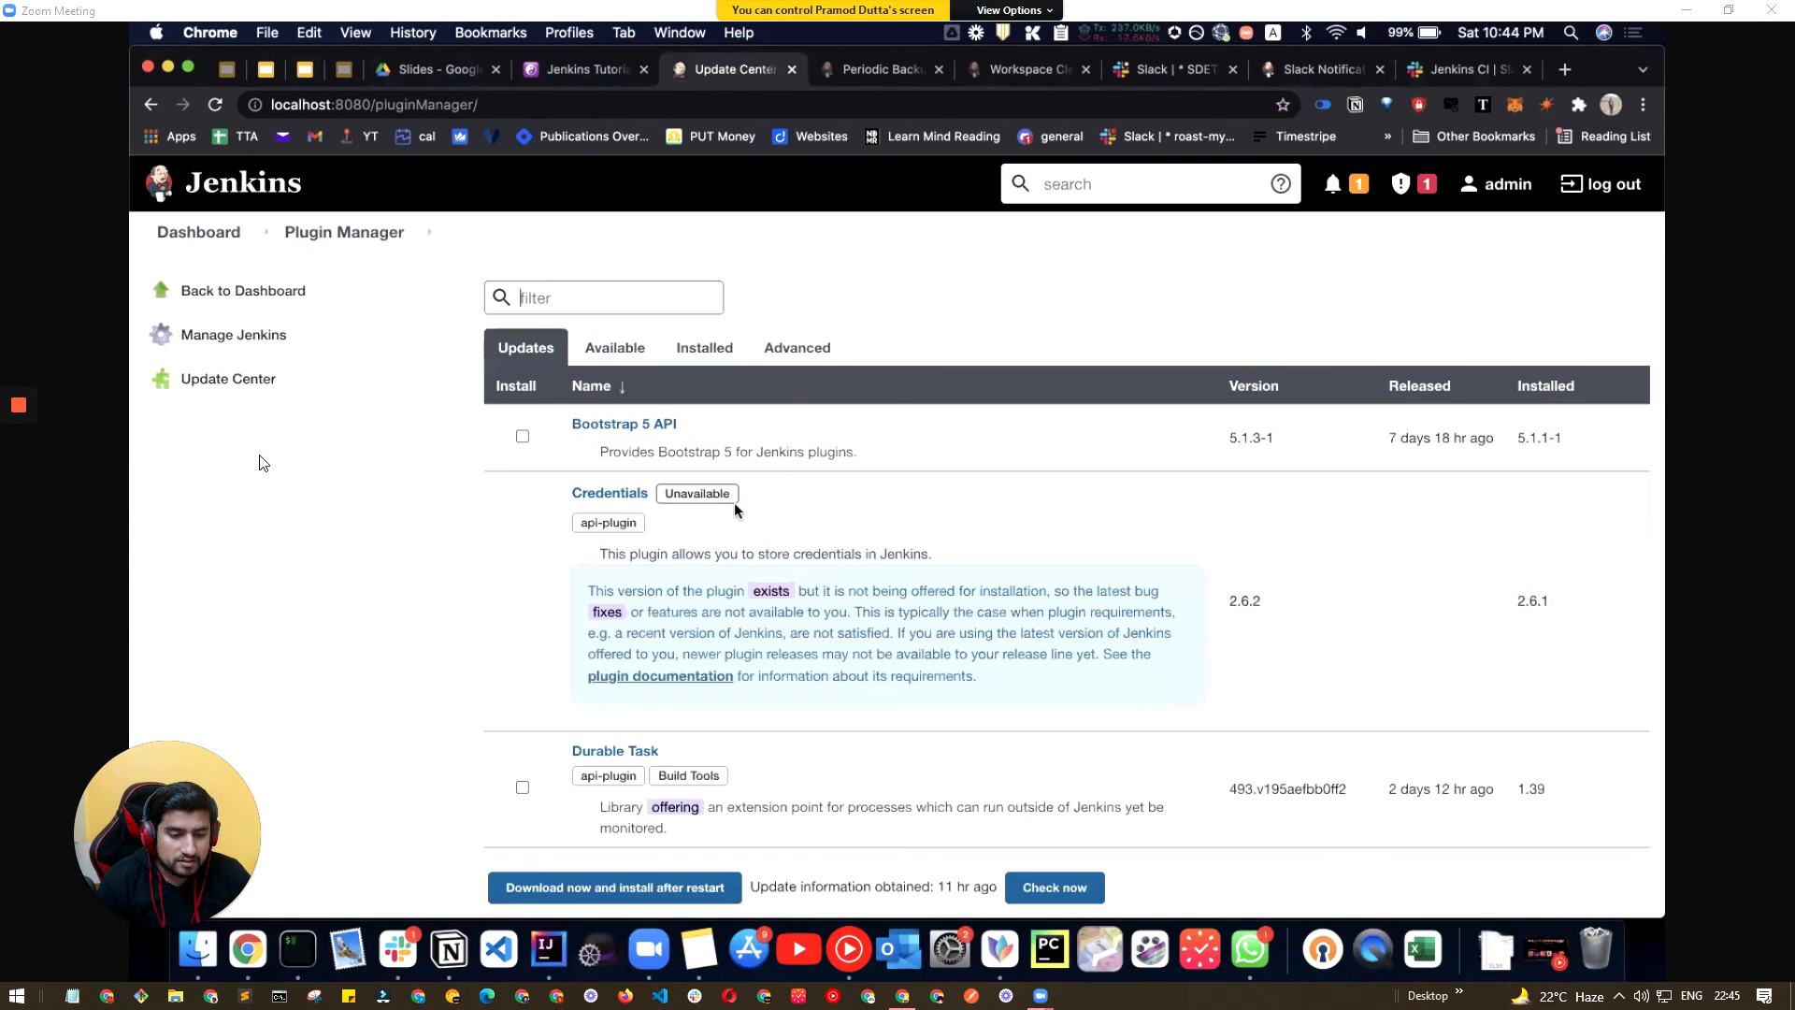
left_click(715, 357)
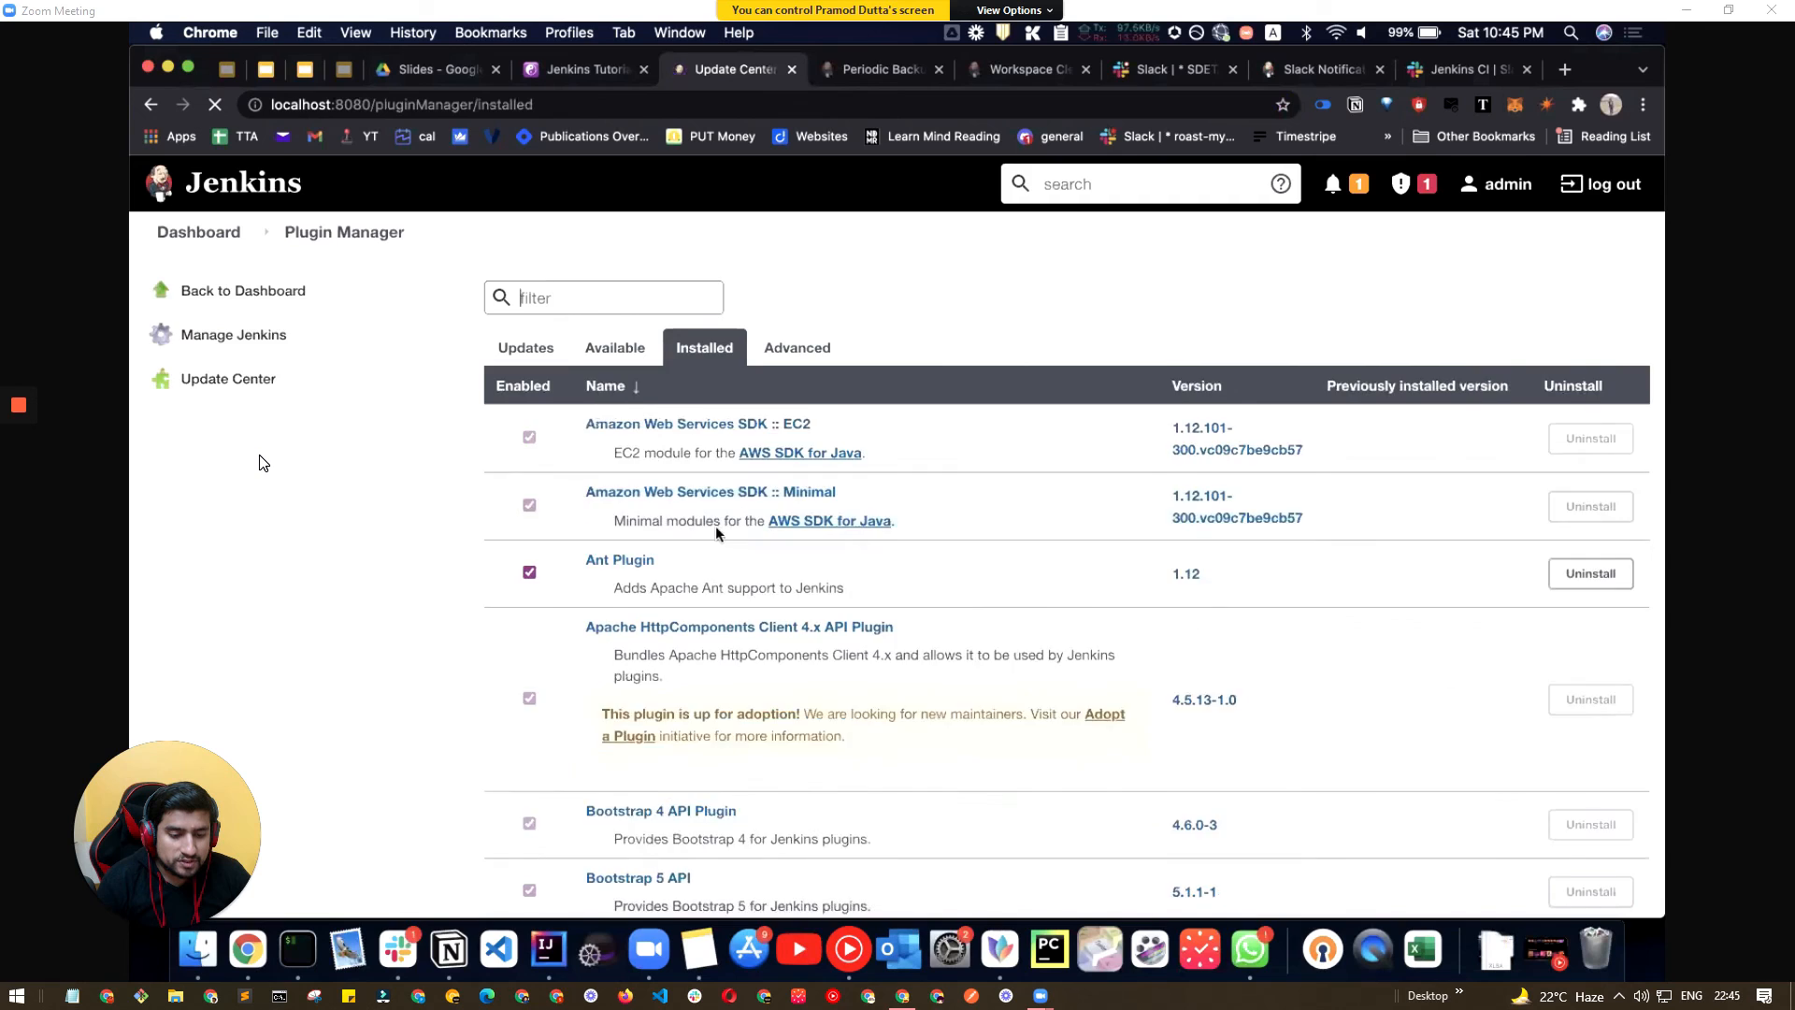
scroll(717, 529, "down", 5)
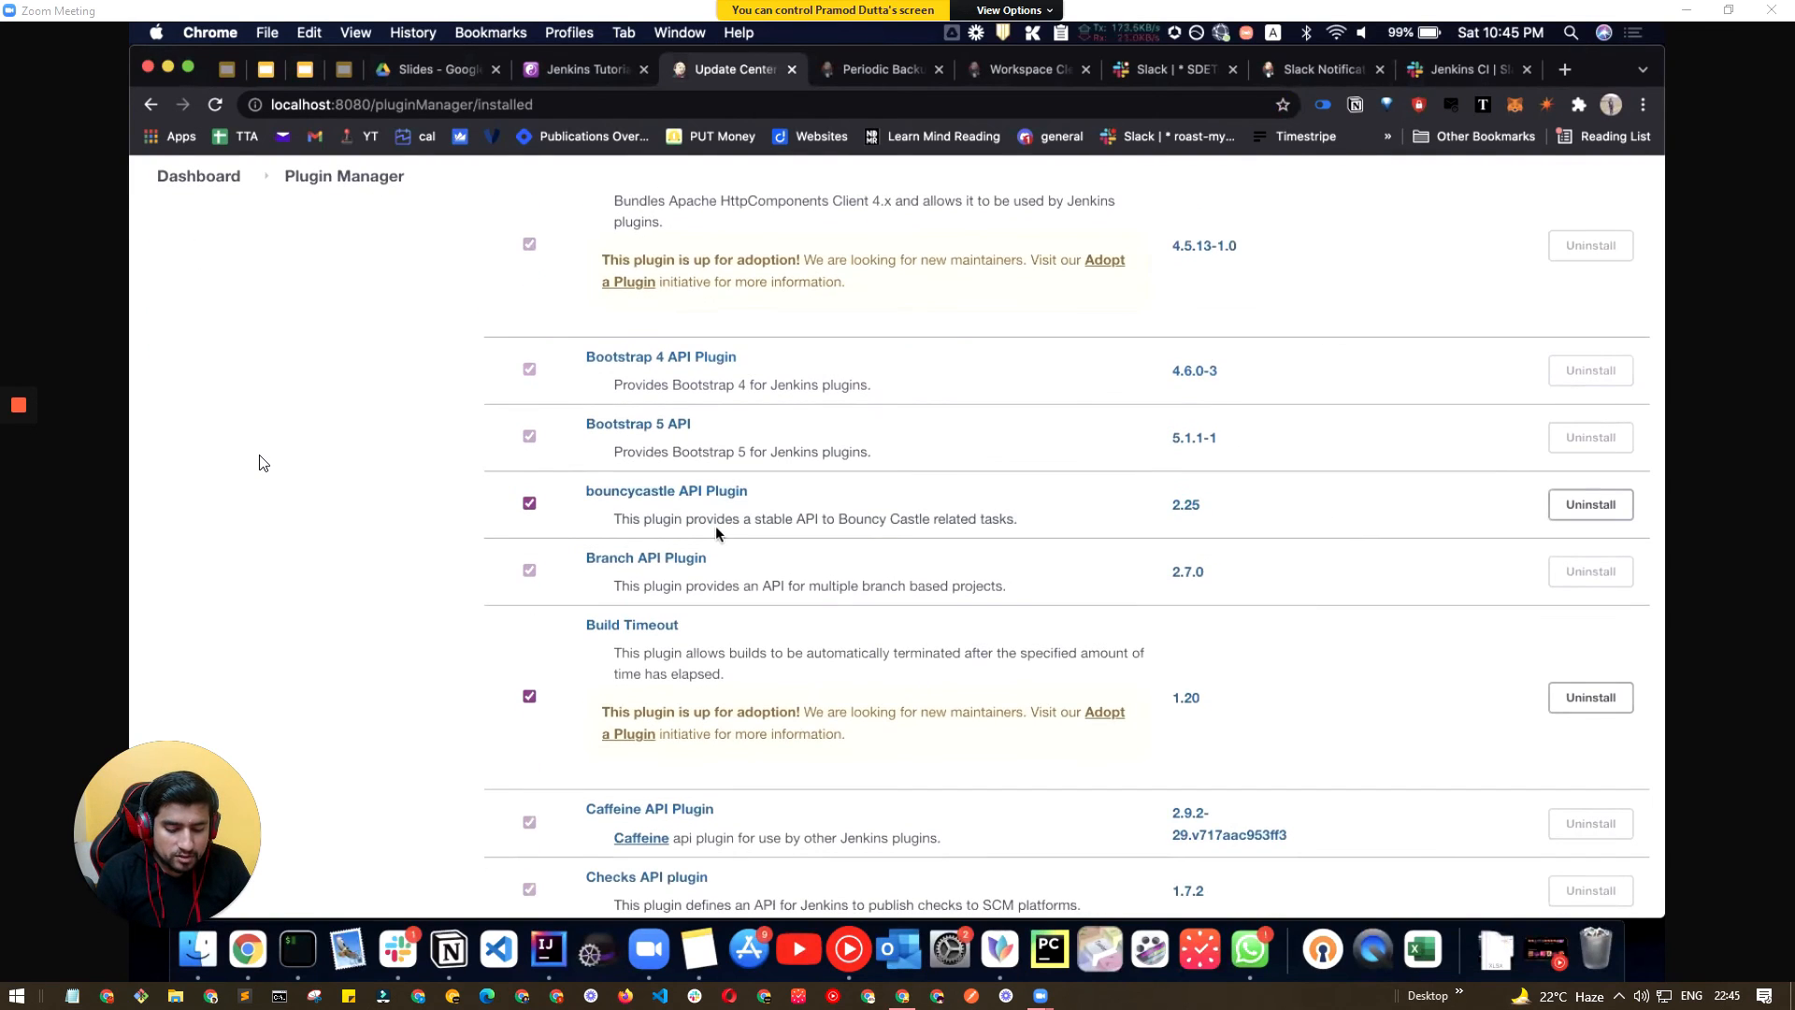
key("ctrl+f")
type("glo")
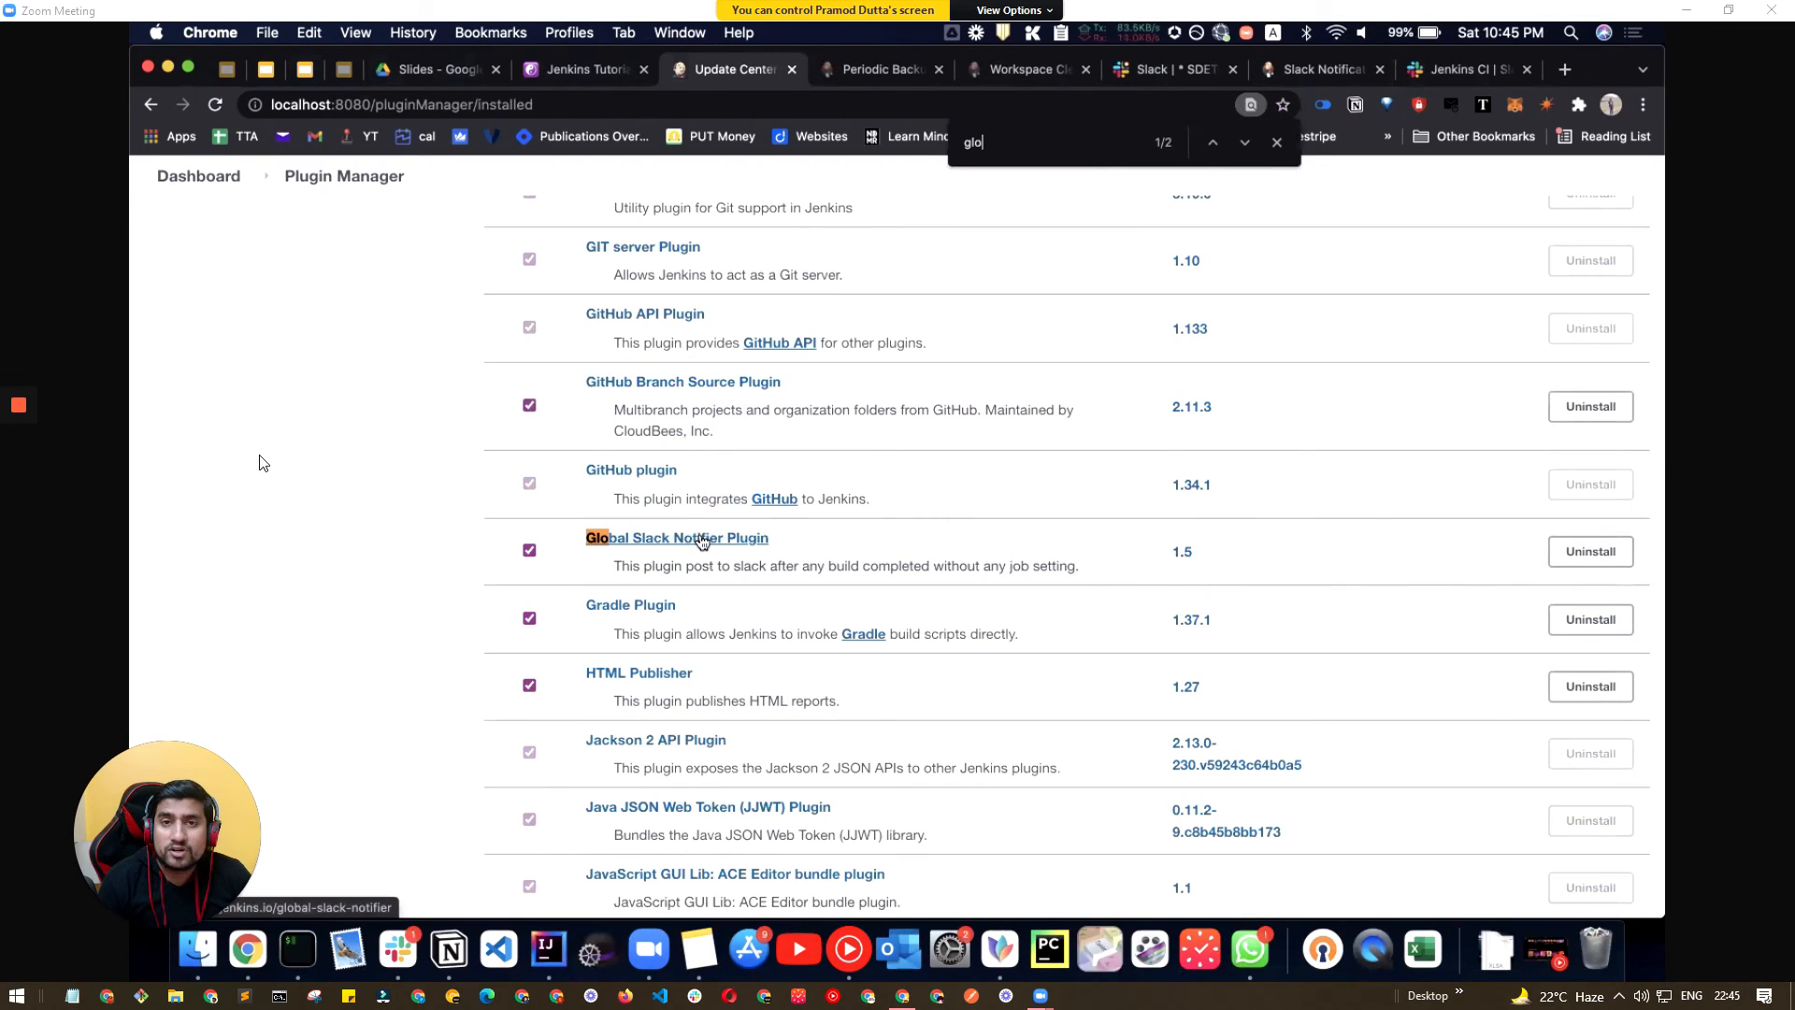
Step: Find the Global Slack Messages section in Configure System, highlight its failure message, and return to the dashboard without saving
left_click(221, 179)
left_click(218, 425)
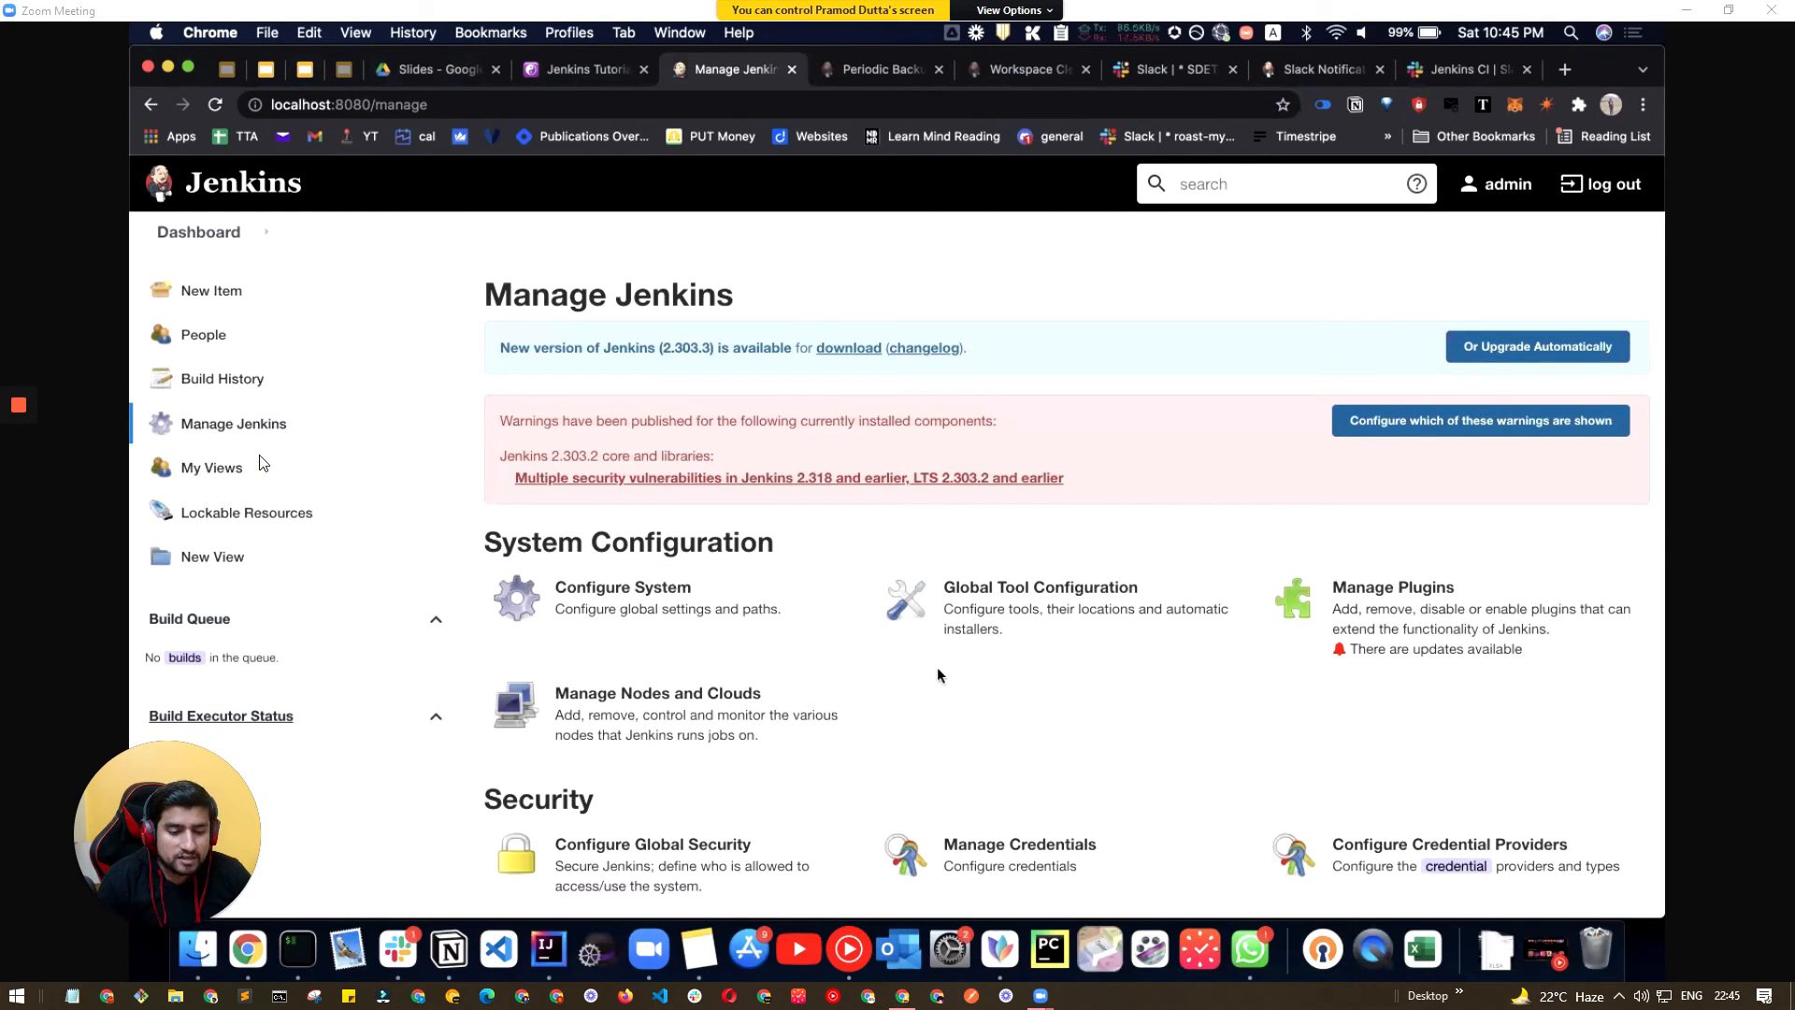
left_click(732, 612)
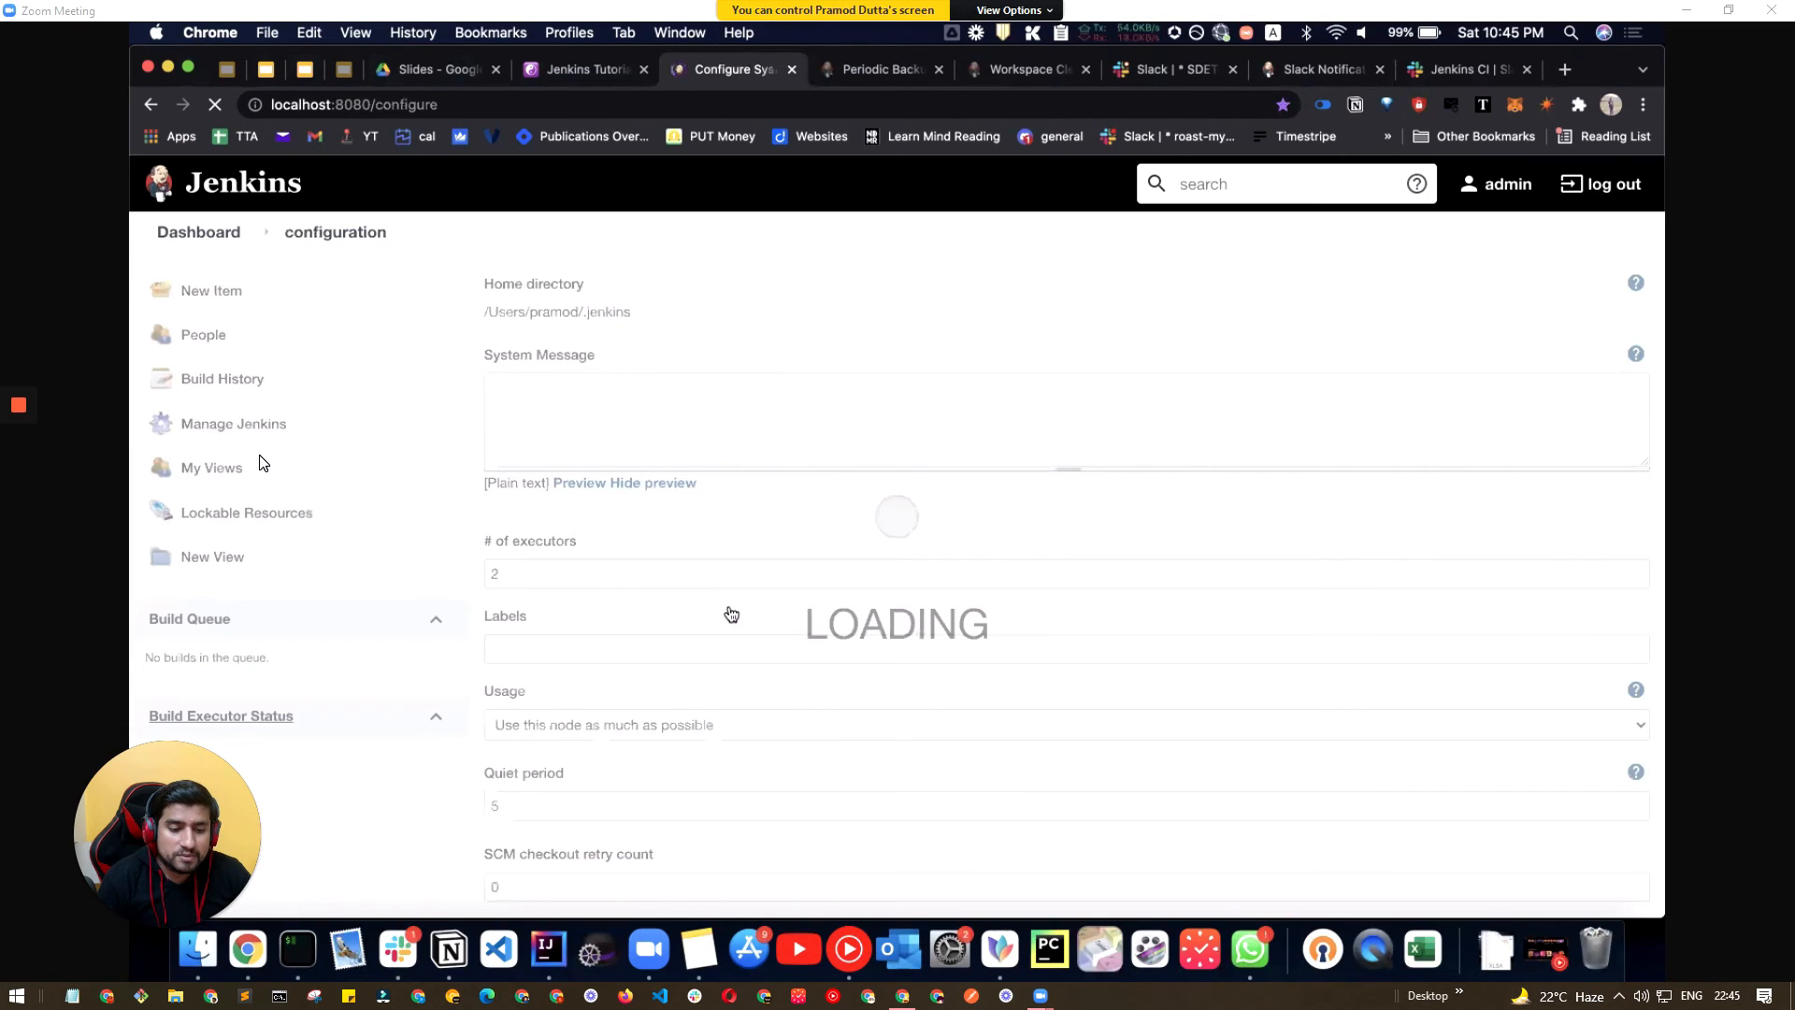
scroll(732, 614, "down", 9)
key("ctrl+f")
type("global")
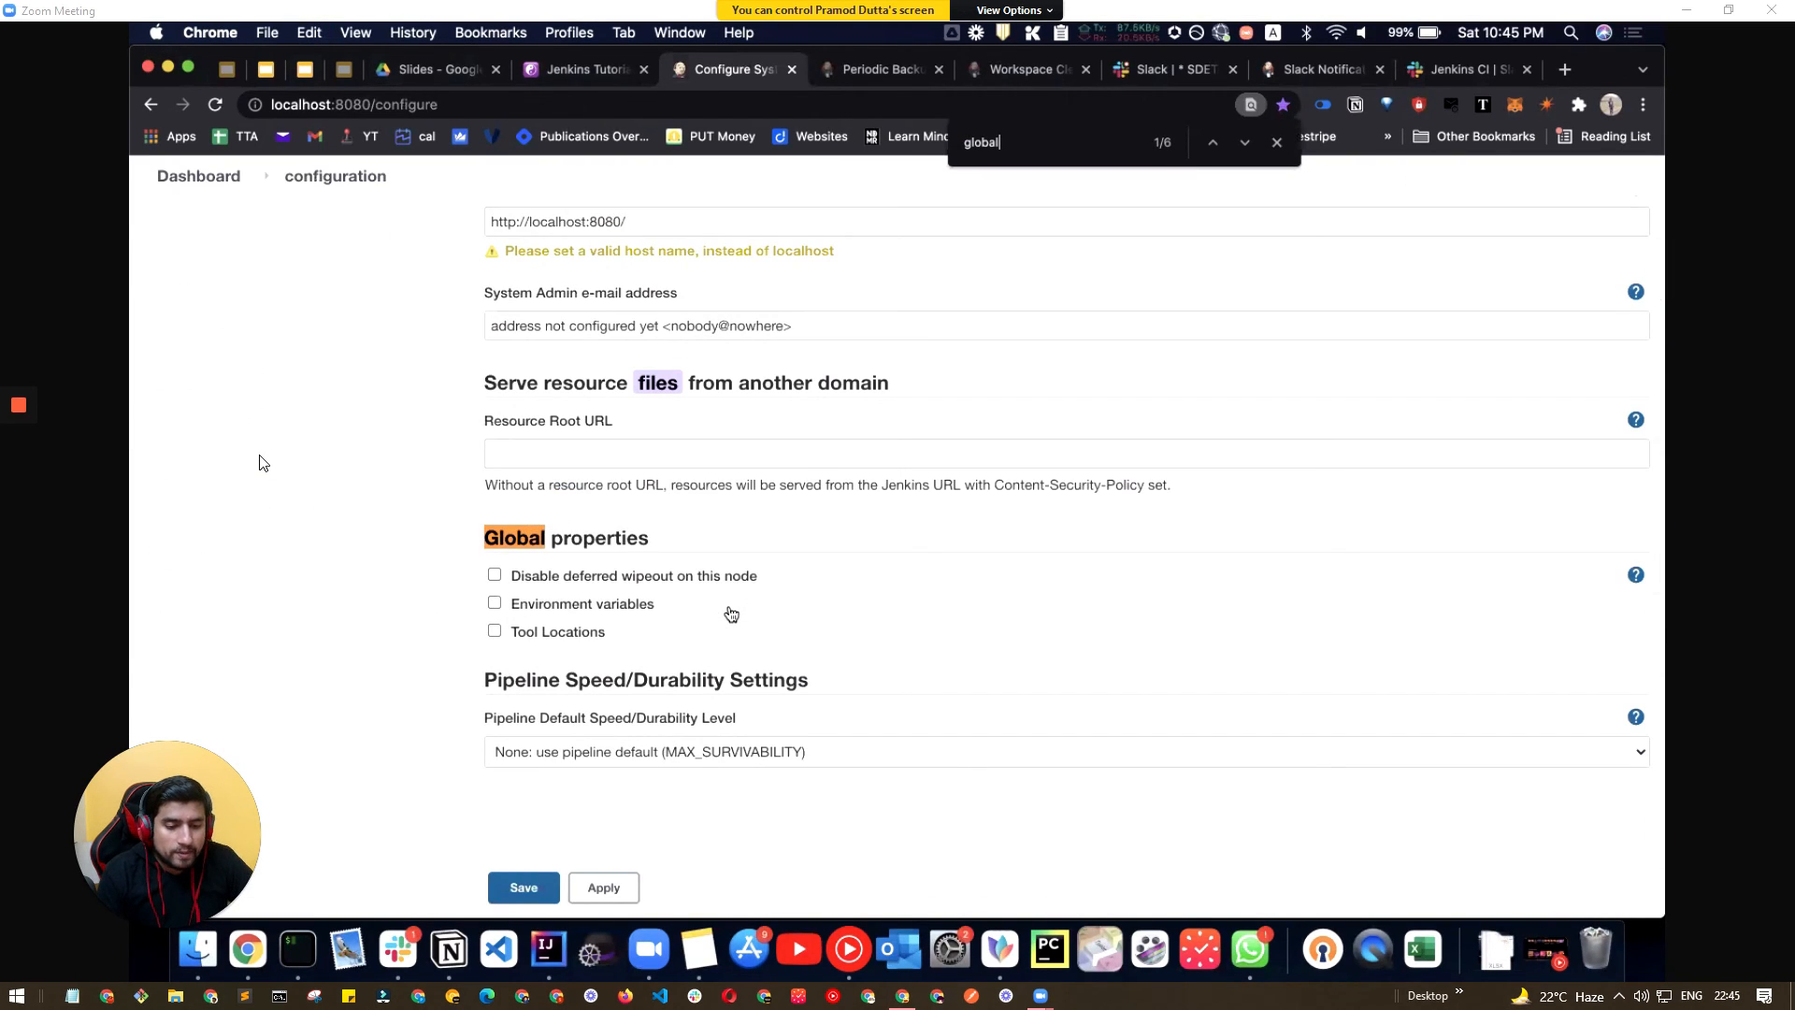
scroll(731, 613, "down", 4)
scroll(731, 613, "down", 15)
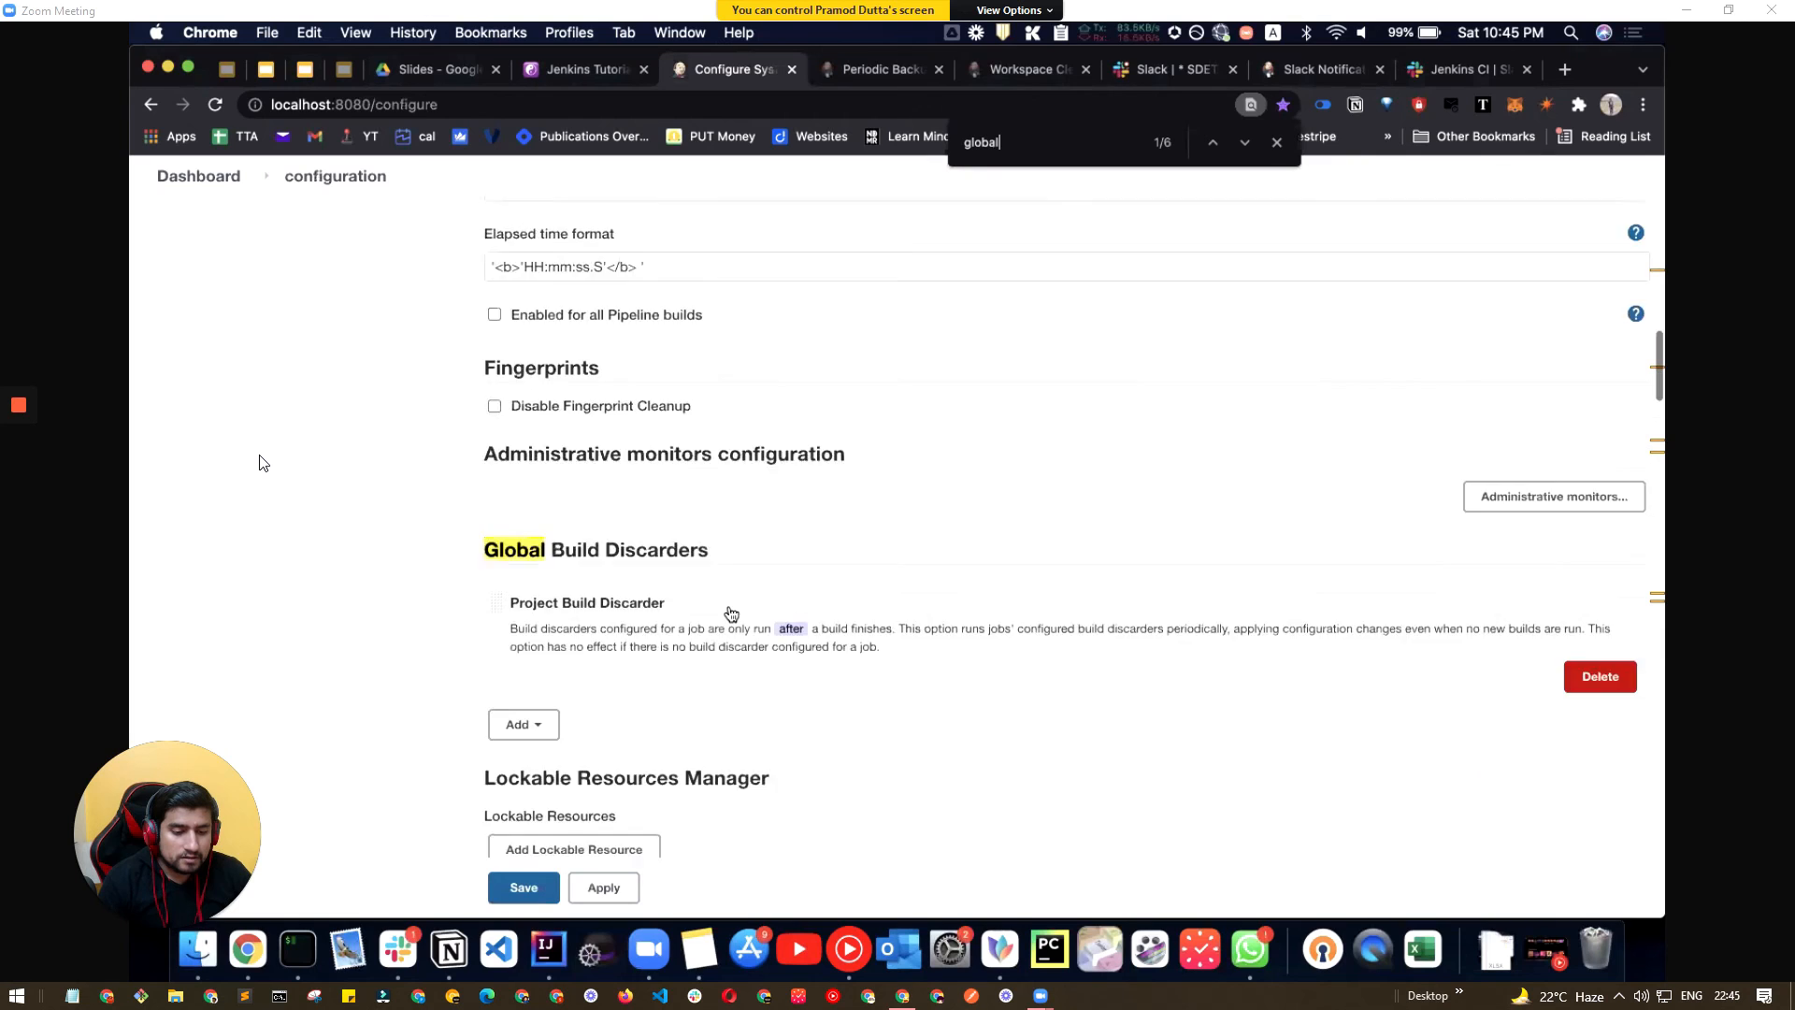
scroll(731, 613, "up", 1)
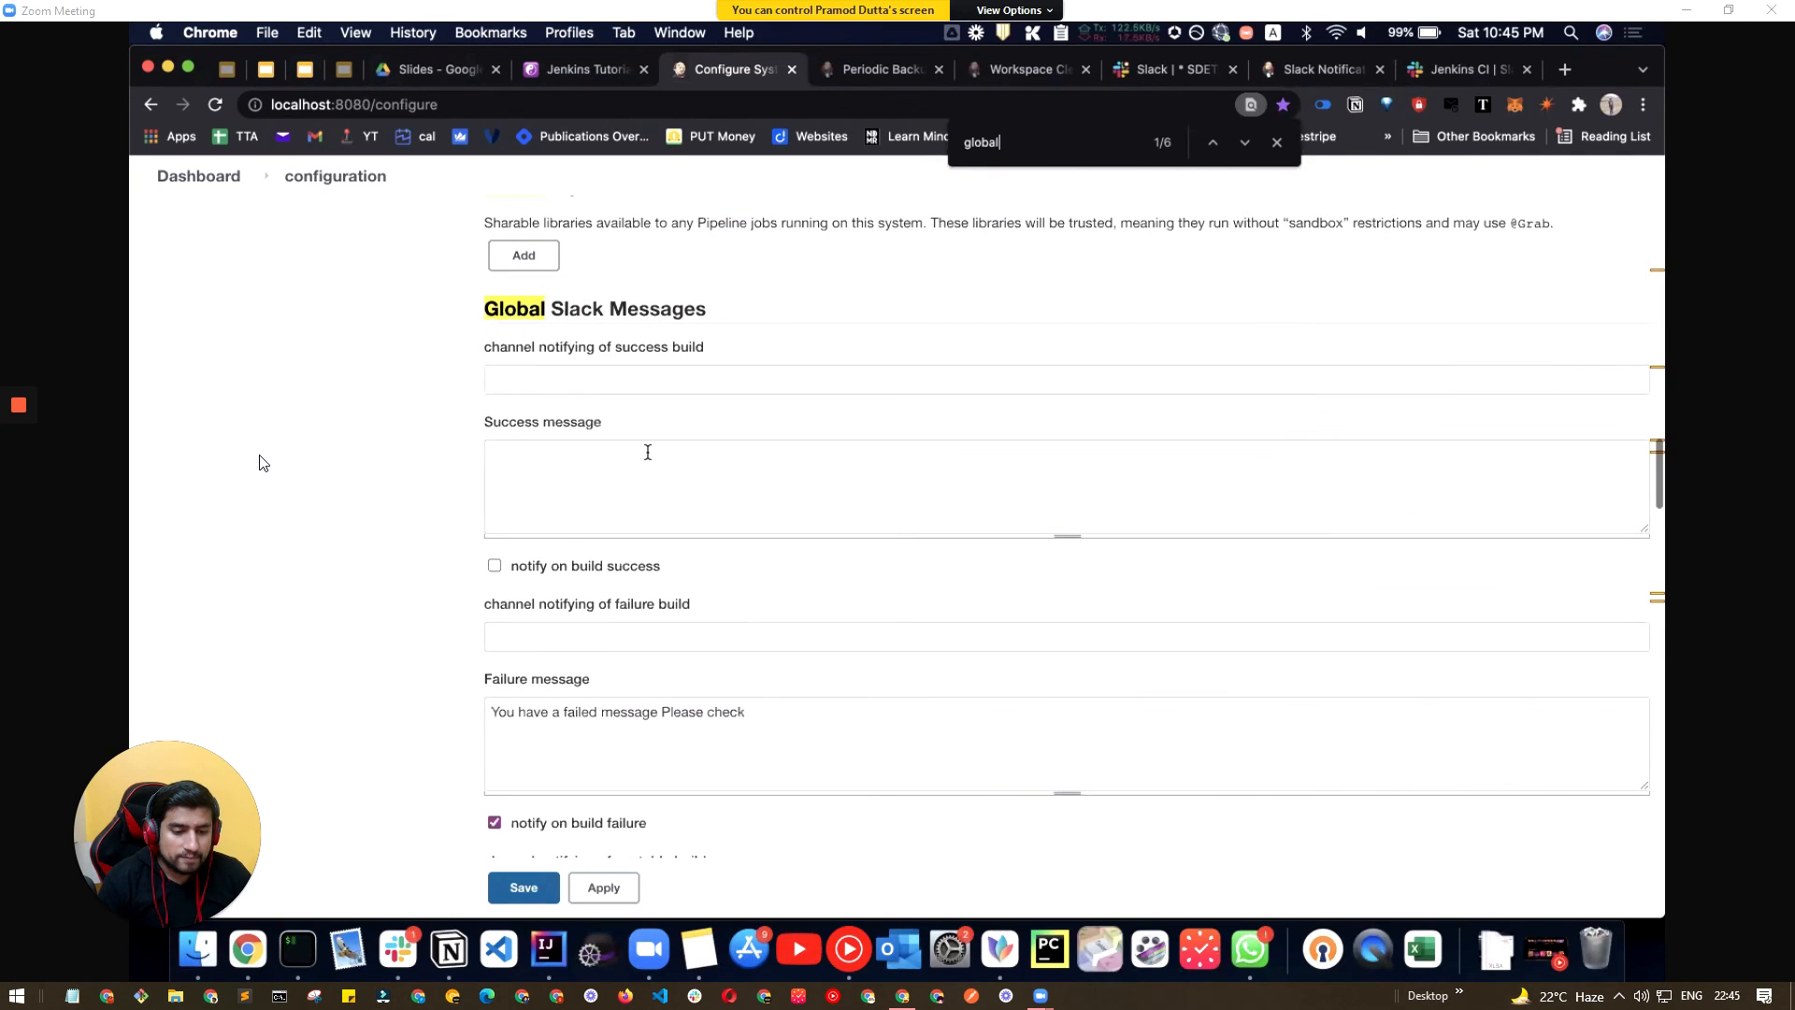
triple_click(566, 718)
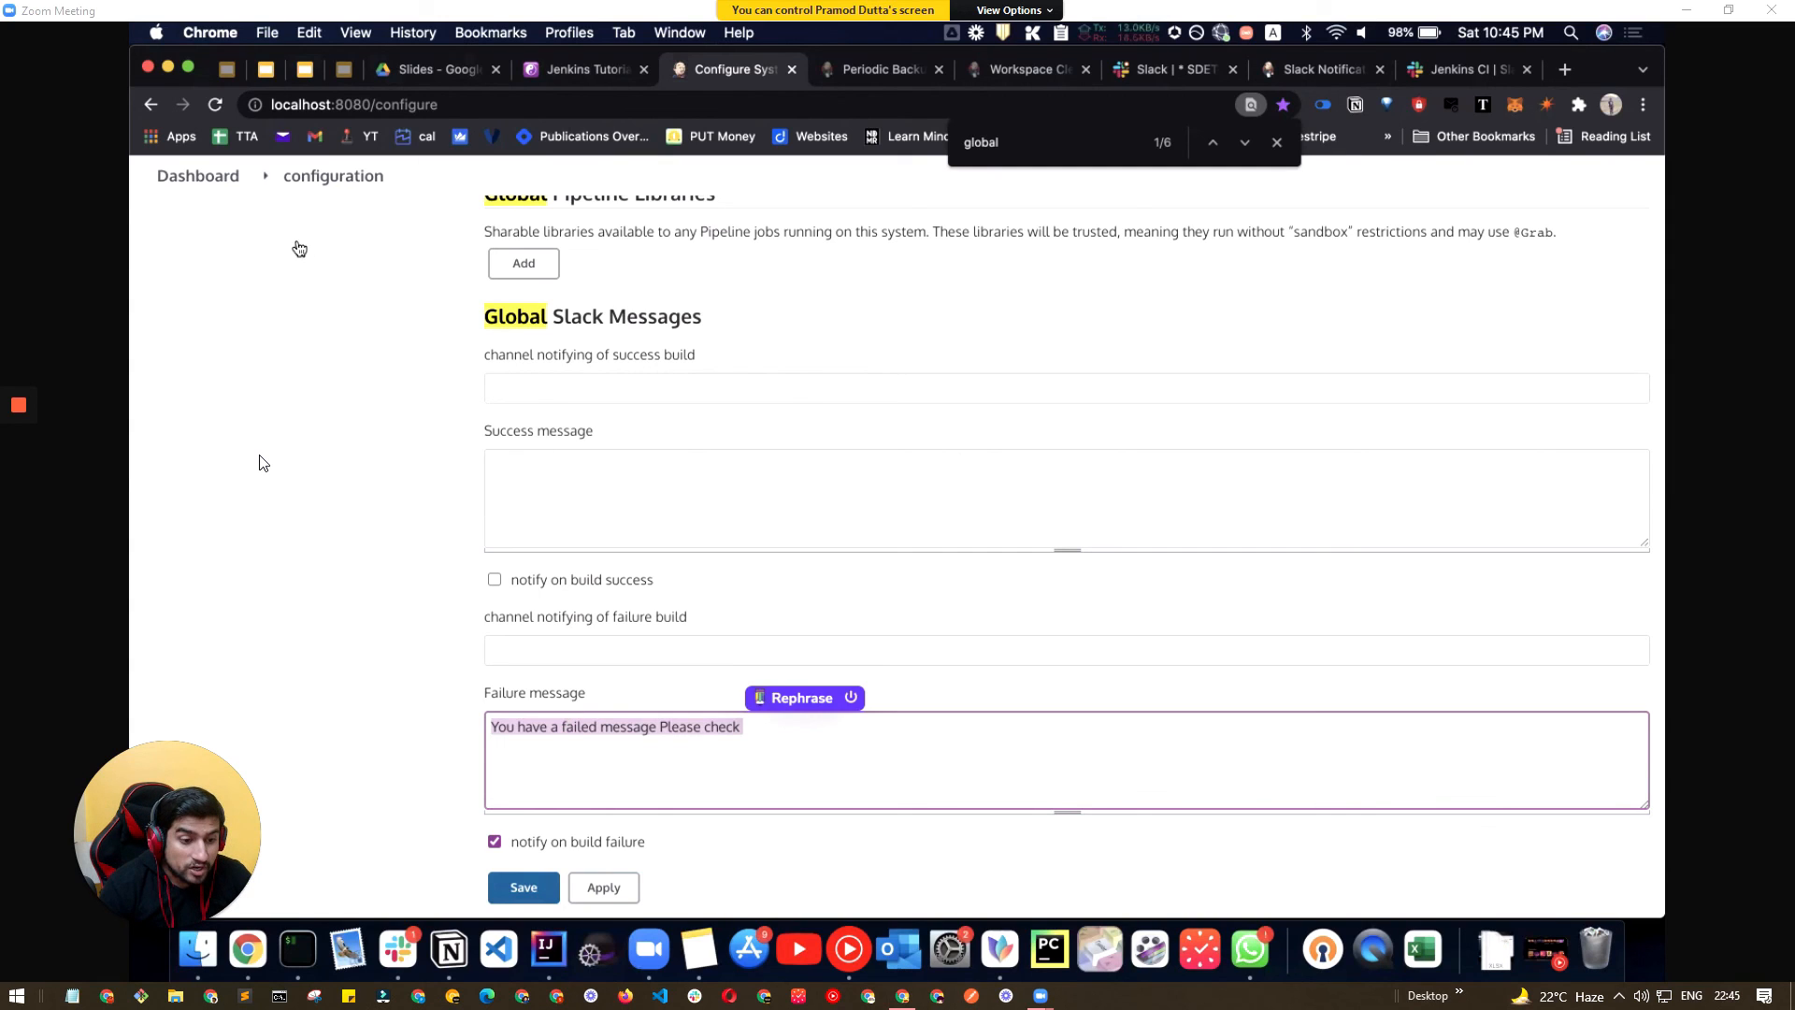
left_click(211, 177)
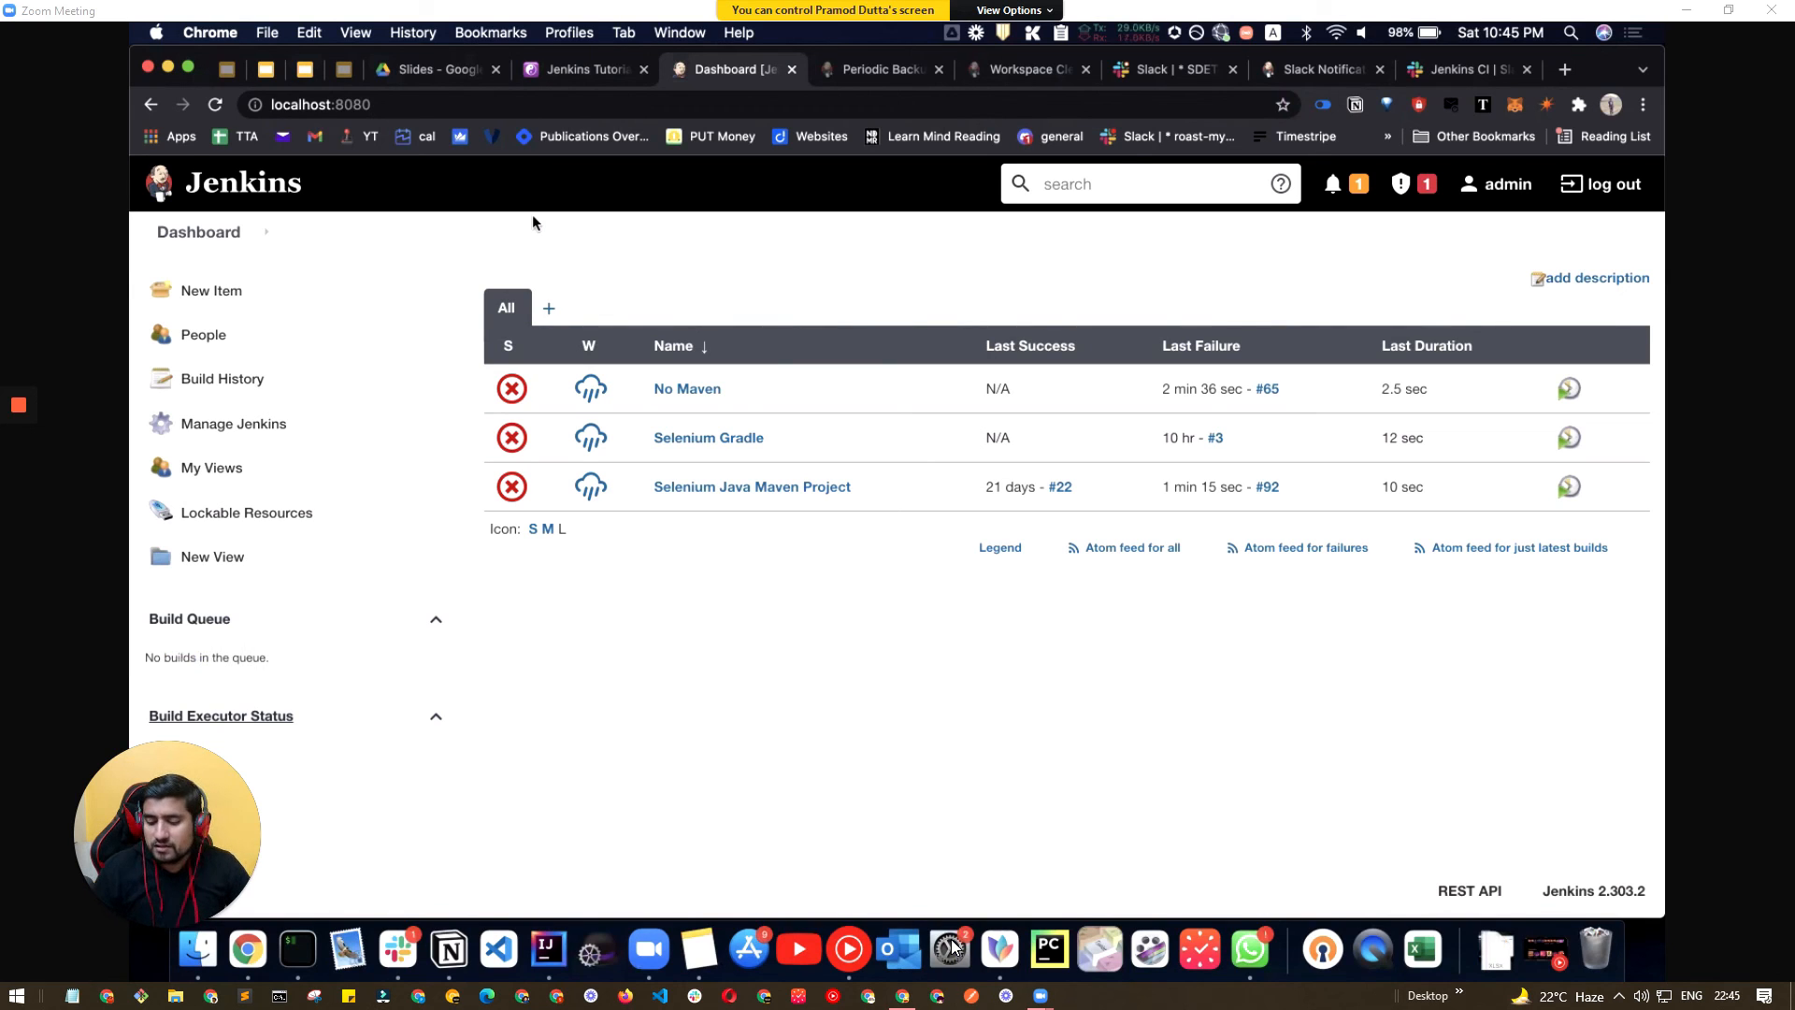
Step: Switch to the other Chrome window and show the "What we need to Slack Notification?" slide of the Day 11 presentation
left_click(902, 995)
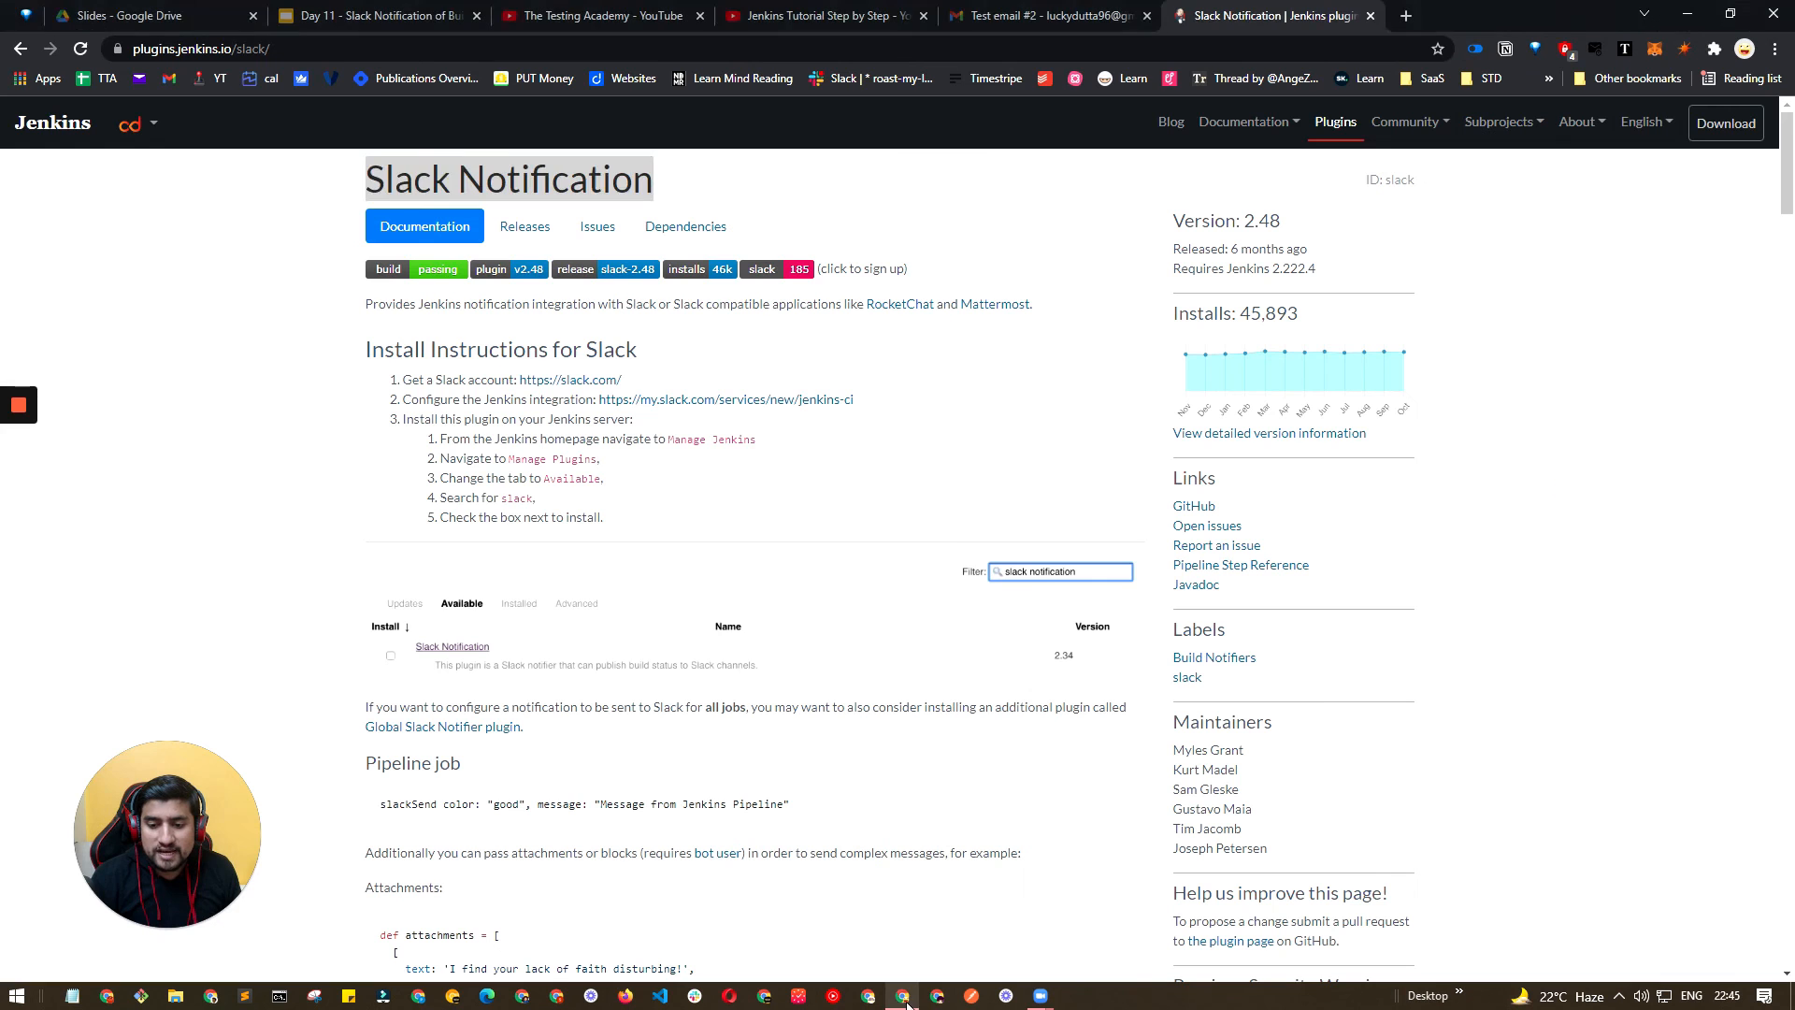
left_click(323, 15)
left_click(314, 477)
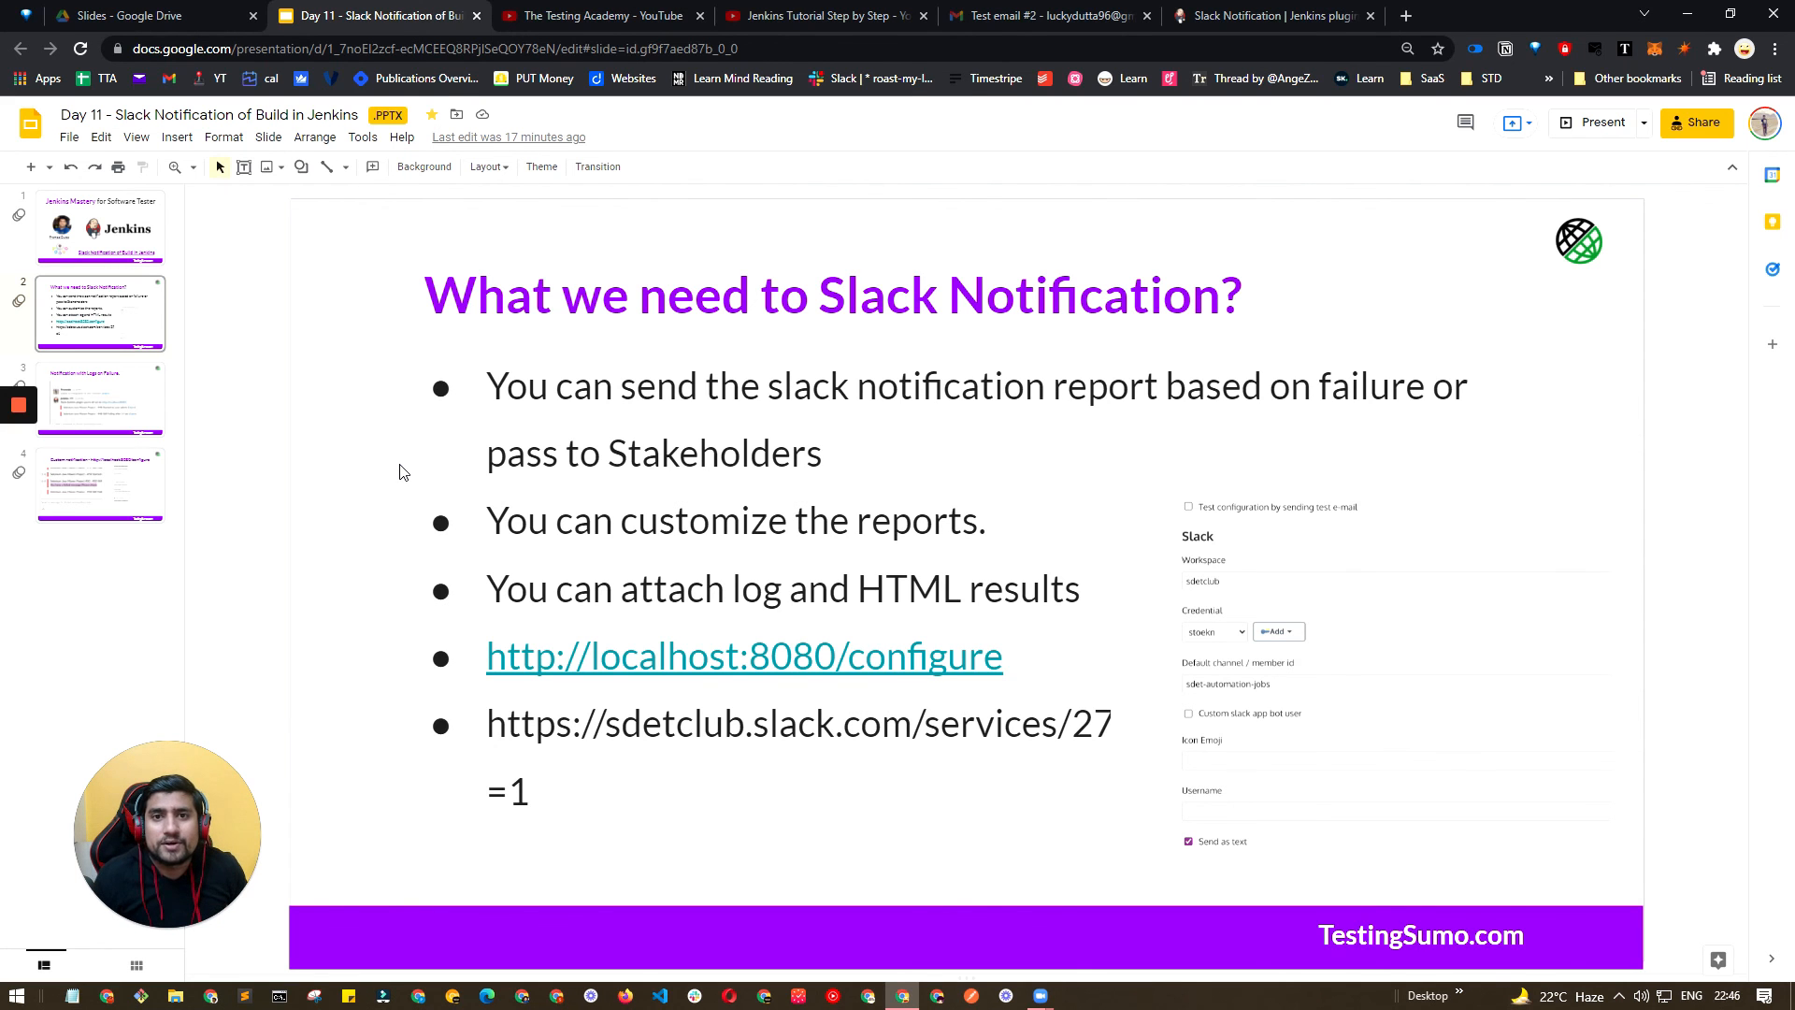
mouse_move(13, 477)
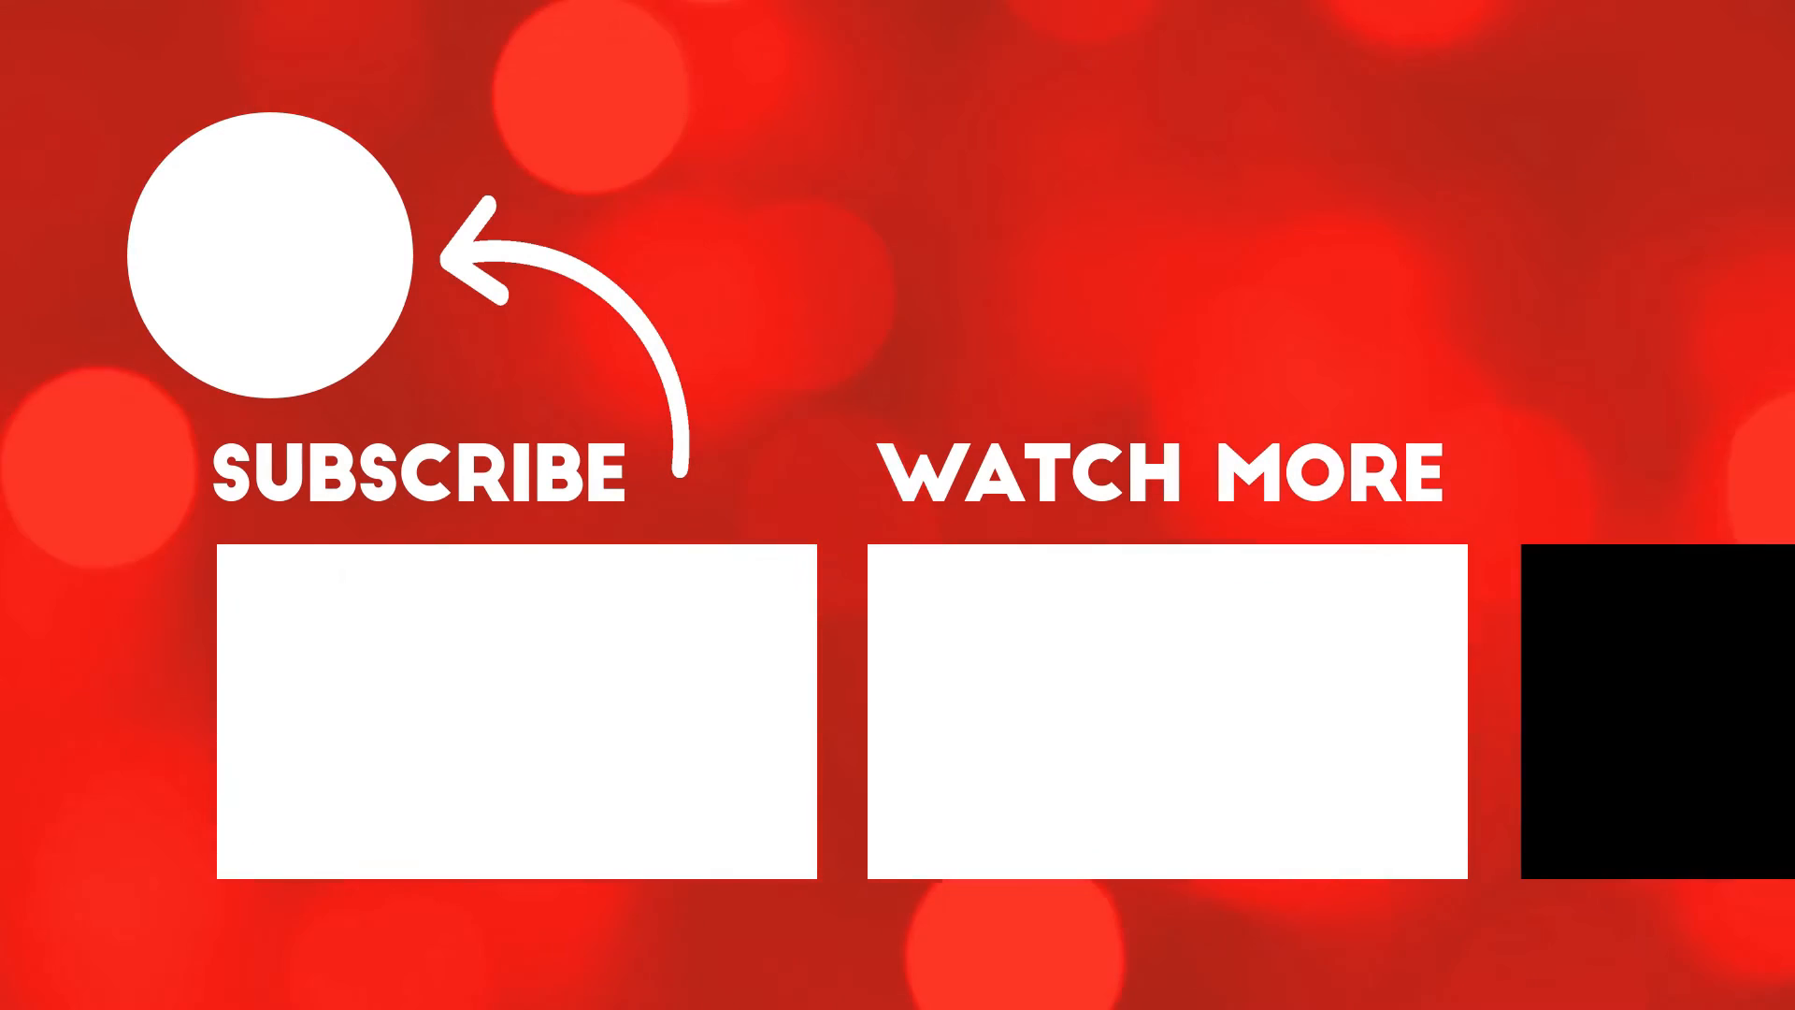